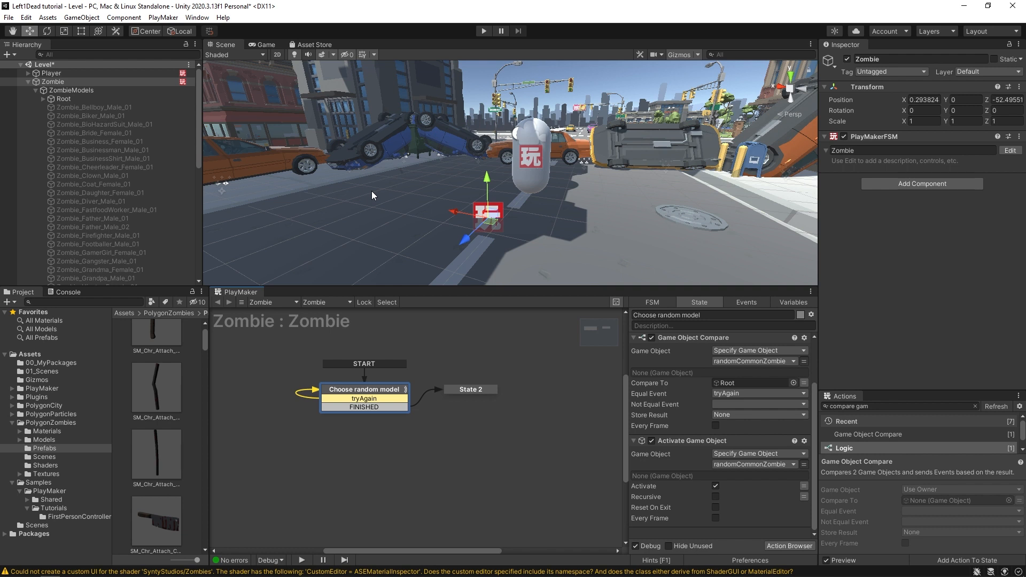
Step: Rename State 2, which follows the Choose random model state in the Zombie FSM, as Idle
middle_click_drag(453, 422, 416, 423)
left_click(426, 390)
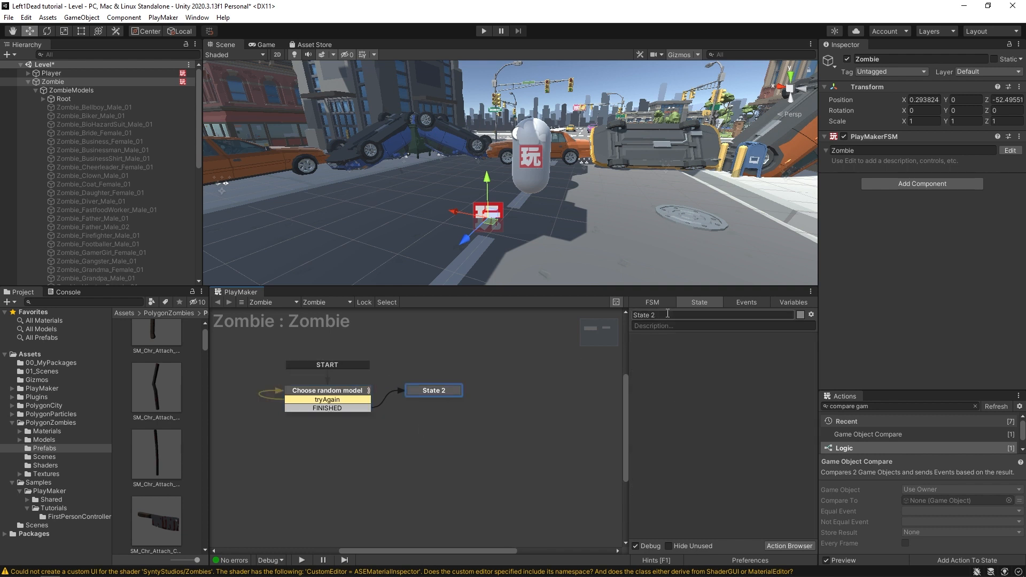
left_click(668, 313)
type("Idle")
Step: Add two states below Idle in the Zombie FSM, naming them "Look at player" and "Wait"
left_click(423, 423, "ctrl")
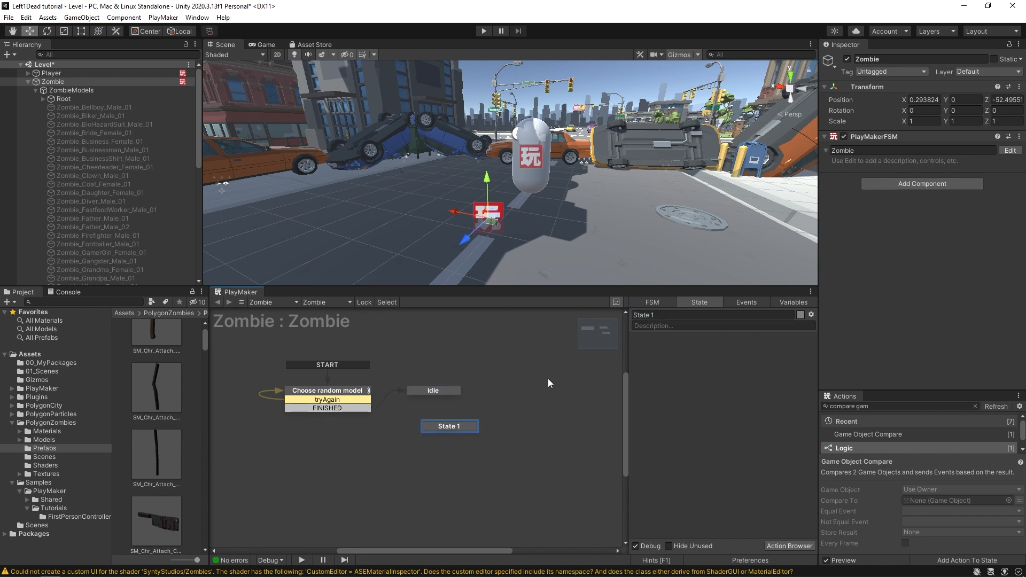
left_click(676, 317)
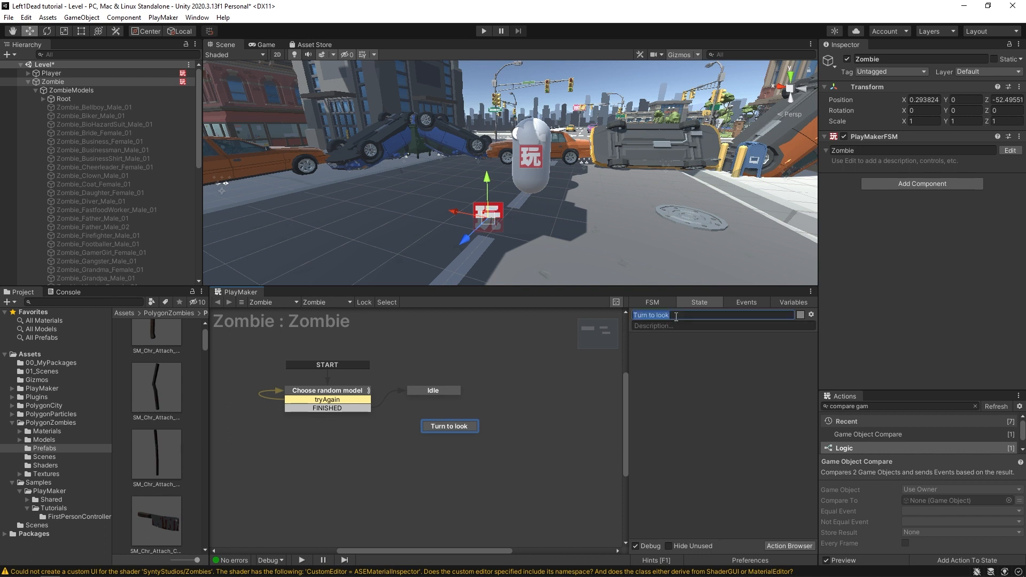
type("Look at player")
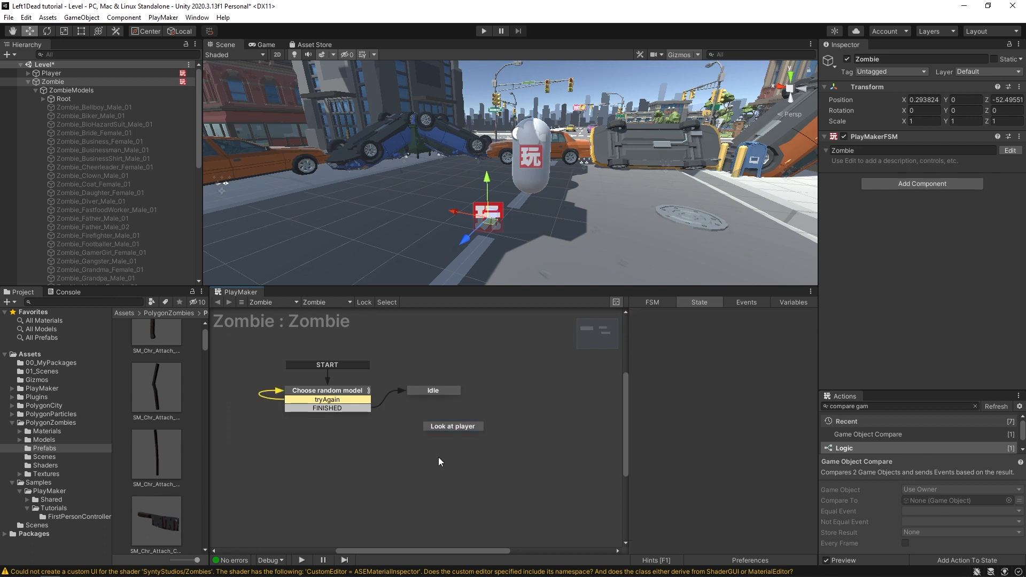
left_click(438, 458, "ctrl")
left_click(663, 316)
type("Wait")
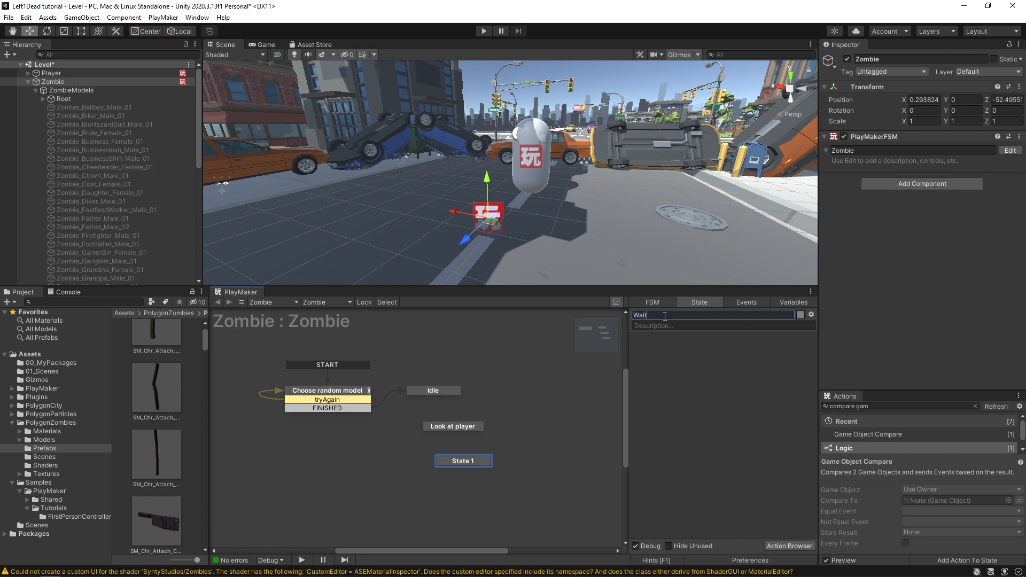
Step: Add another state beside Look at player and Wait, naming it "Chase player"
left_click(567, 437, "ctrl")
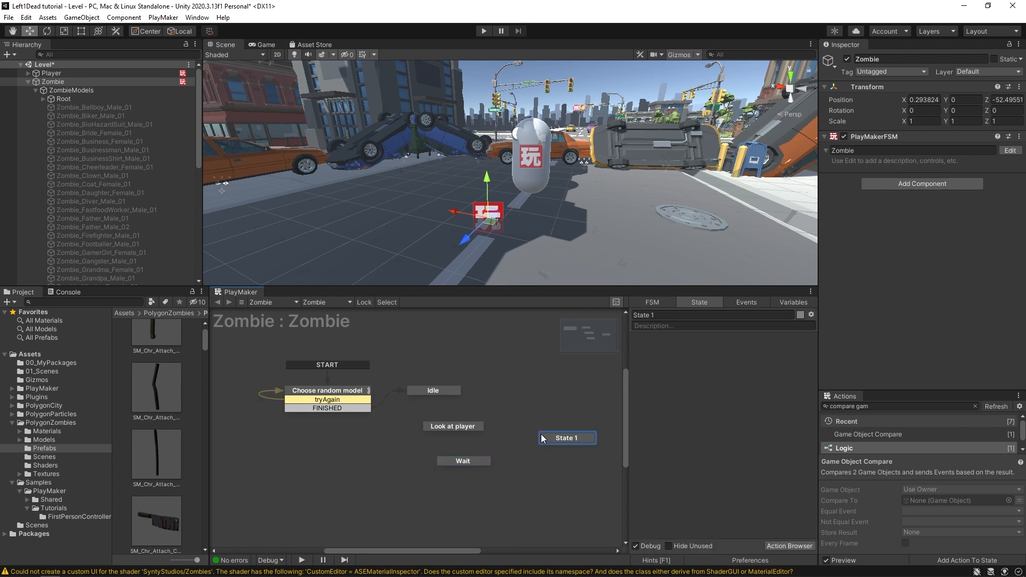
left_click(717, 315)
type("Chase player")
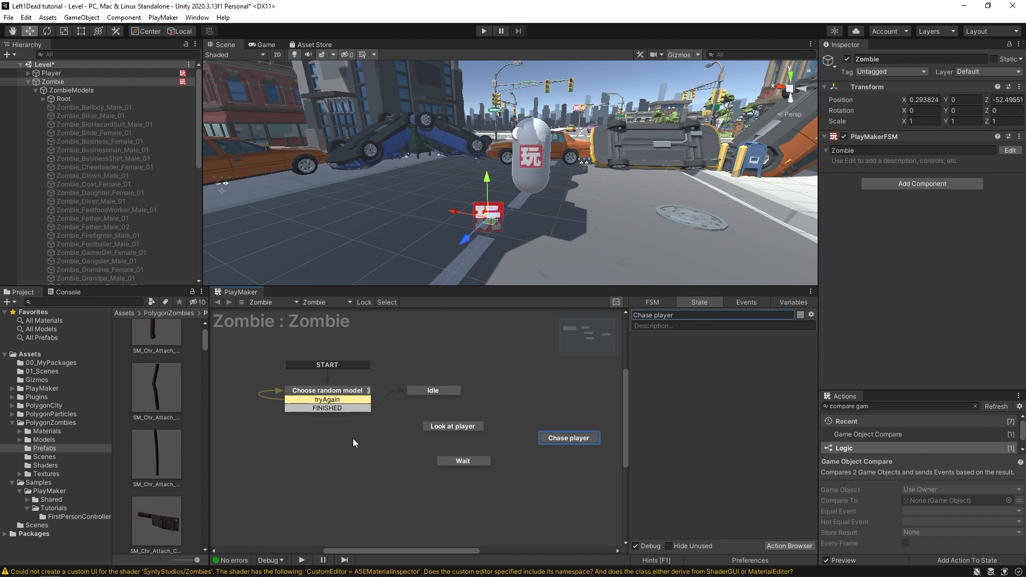
left_click(444, 425)
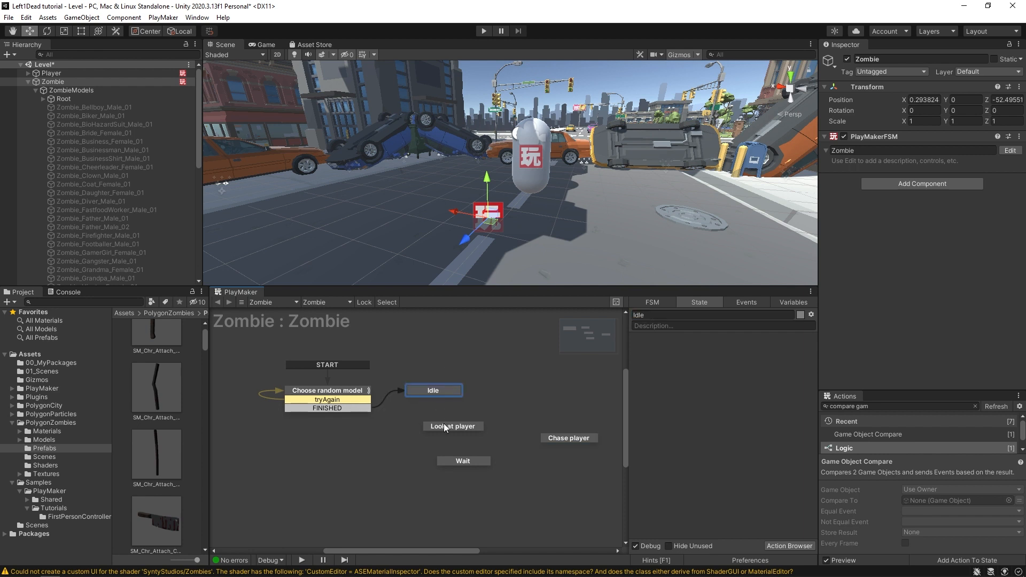
left_click(464, 461)
left_click(588, 436)
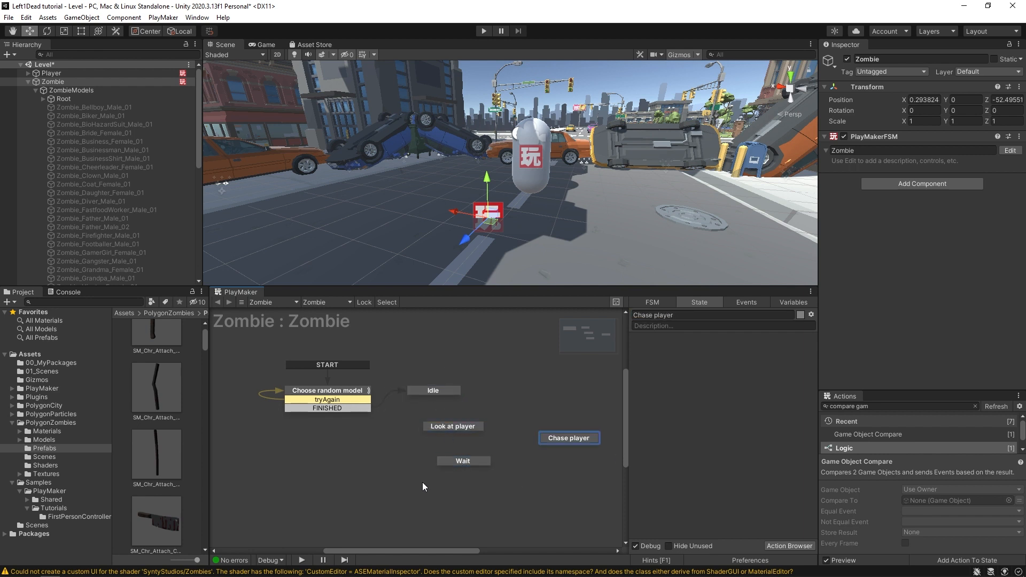
left_click(428, 391)
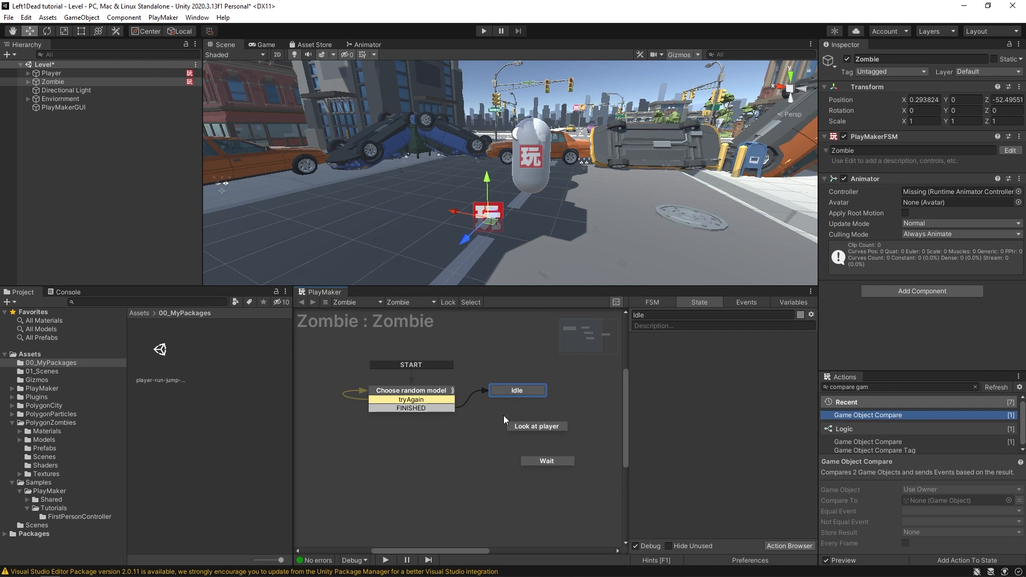
middle_click_drag(504, 415, 449, 418)
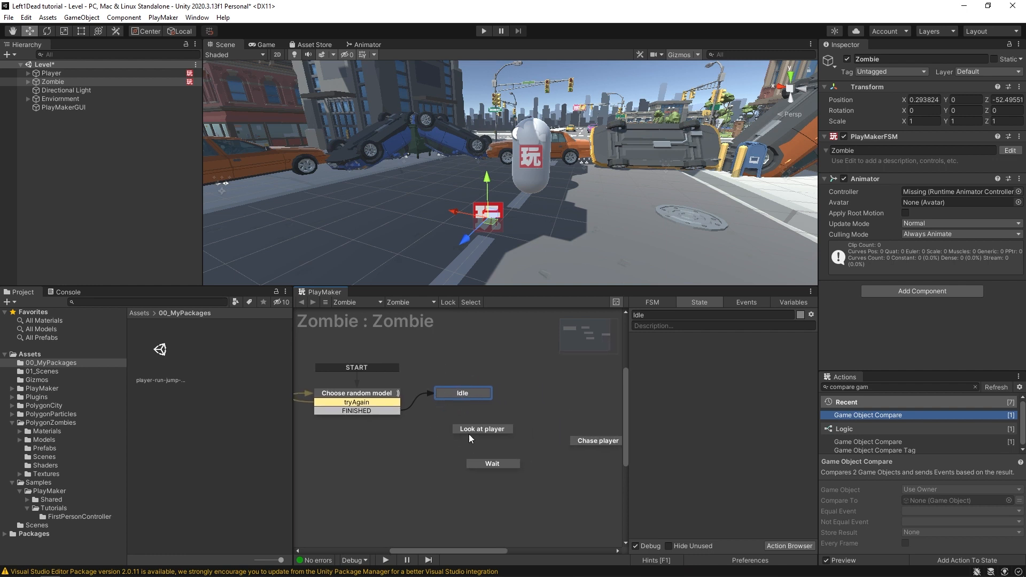
middle_click_drag(431, 430, 399, 431)
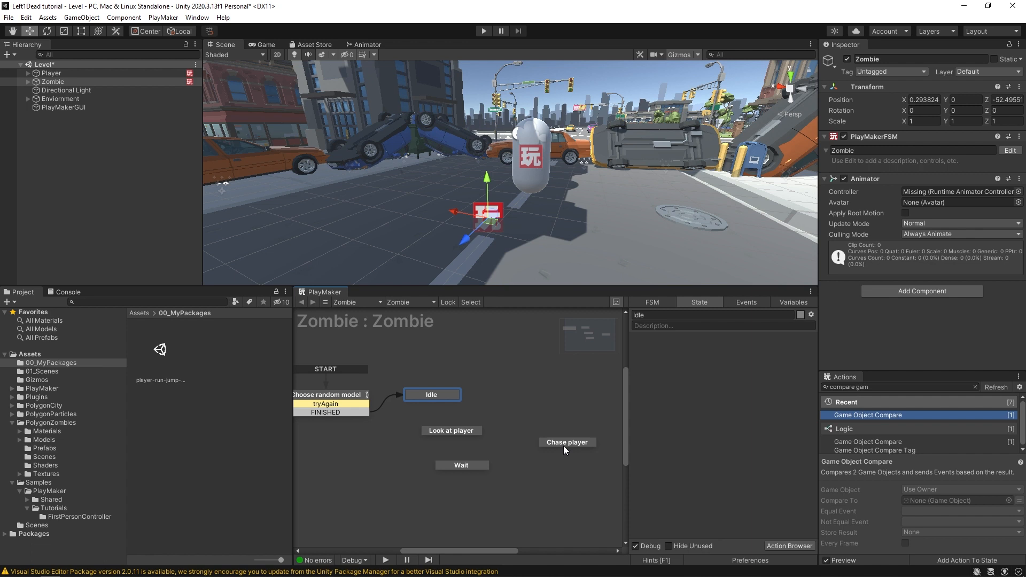
middle_click_drag(412, 420, 421, 421)
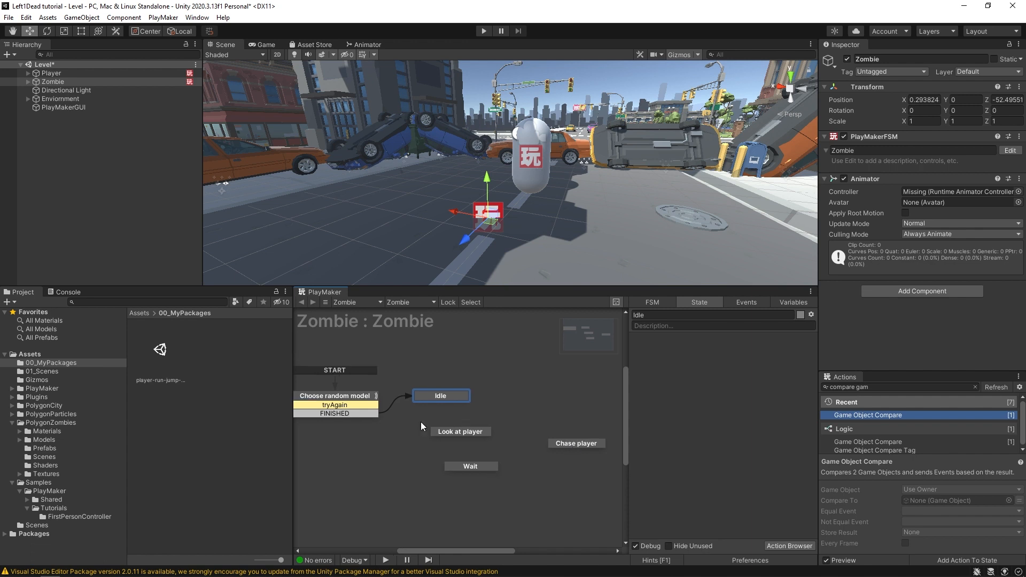
Step: Switch to the Mixamo website in the browser and search its animations for "idle"
key("alt+Tab")
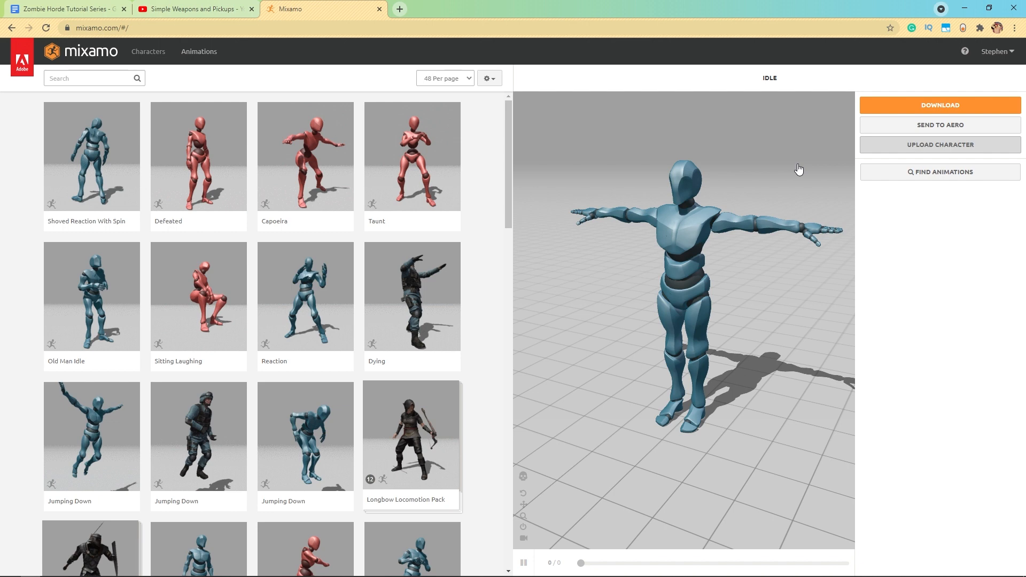
left_click(78, 79)
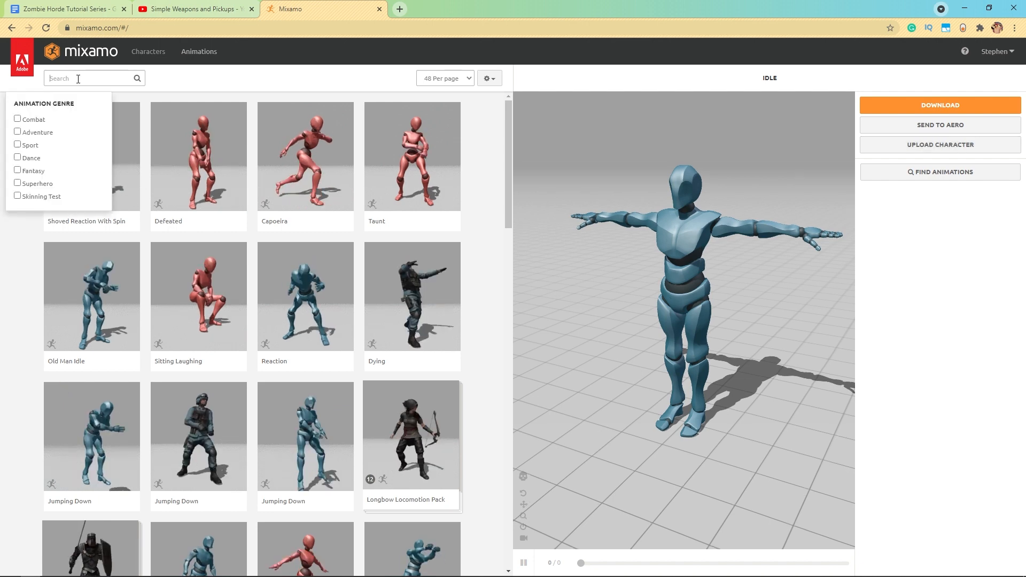
type("idle")
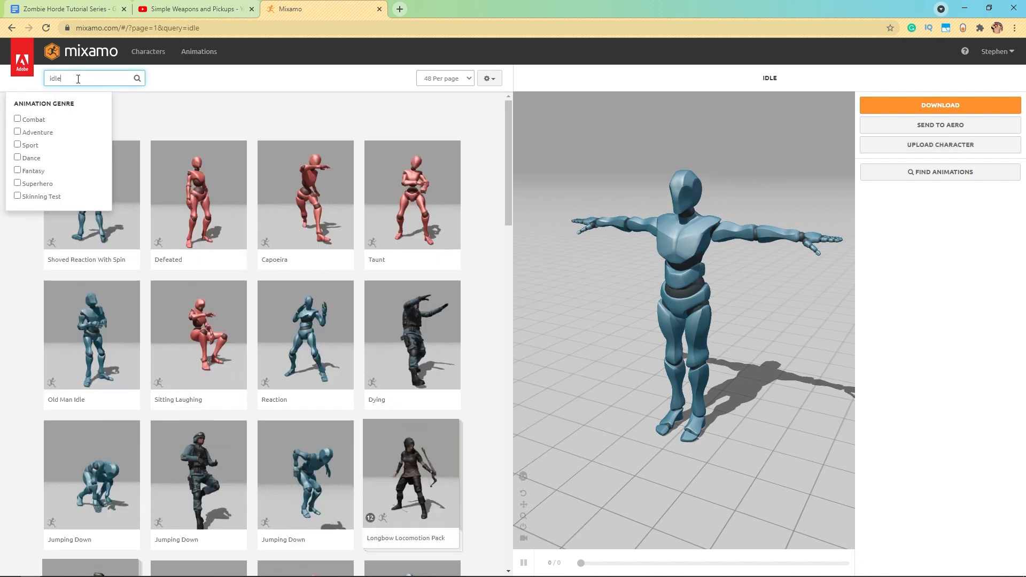
key("Return")
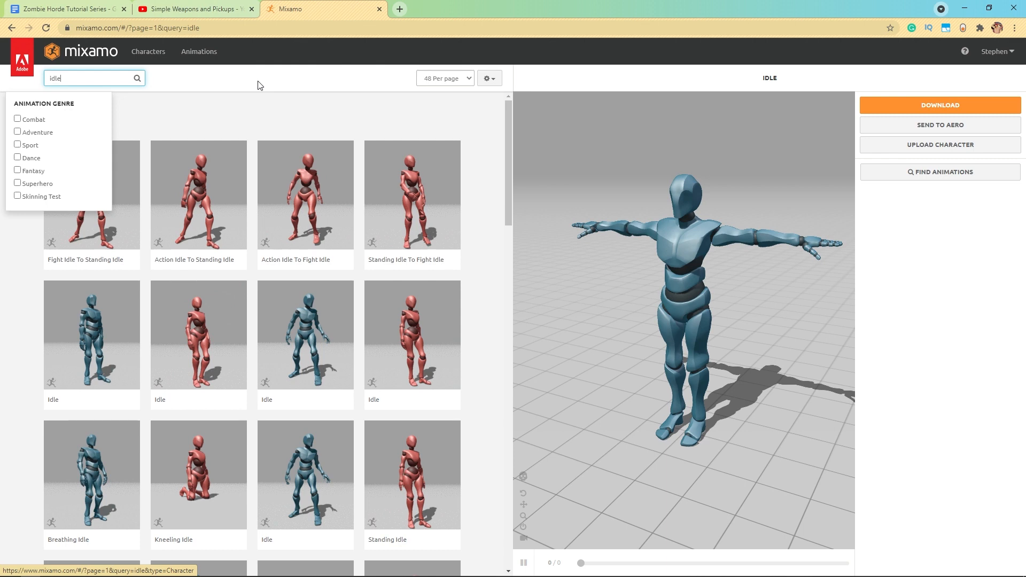
Step: Choose the Idle animation beside Kneeling Idle and download it as FBX Binary with the skin option set to Without Skin
scroll(297, 470, "down", 2)
left_click(297, 469)
left_click(300, 350)
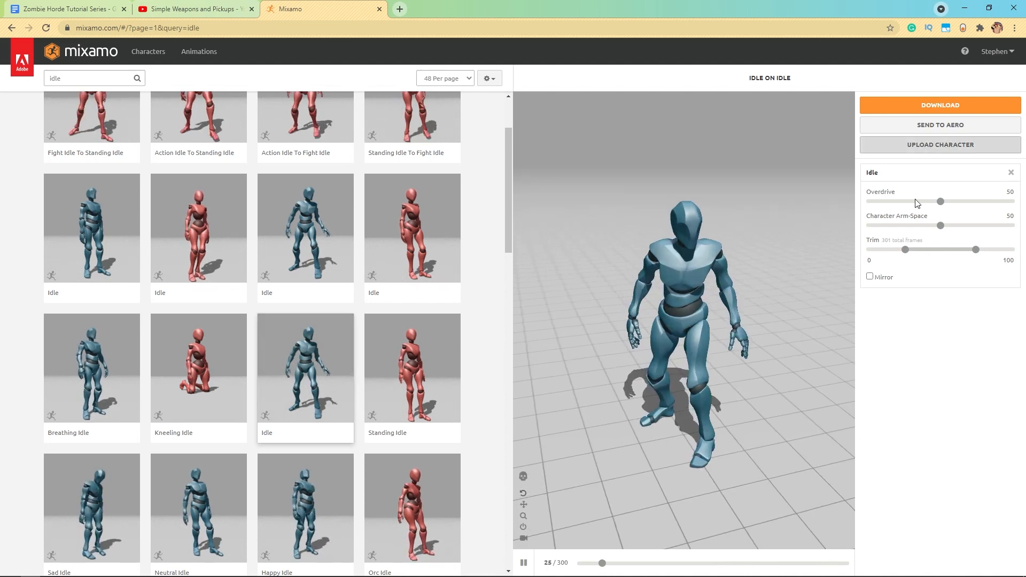
left_click(914, 108)
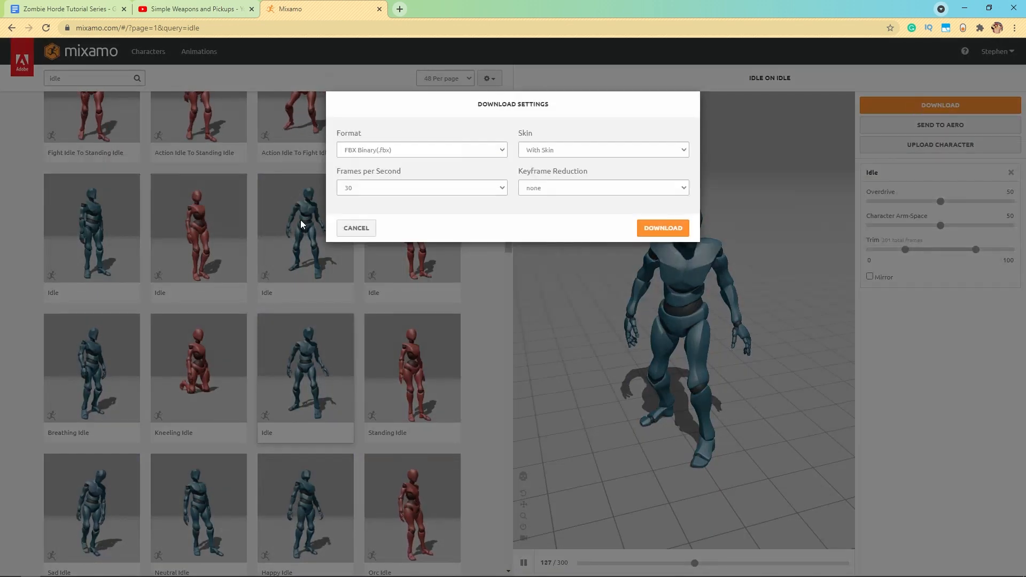
left_click(565, 156)
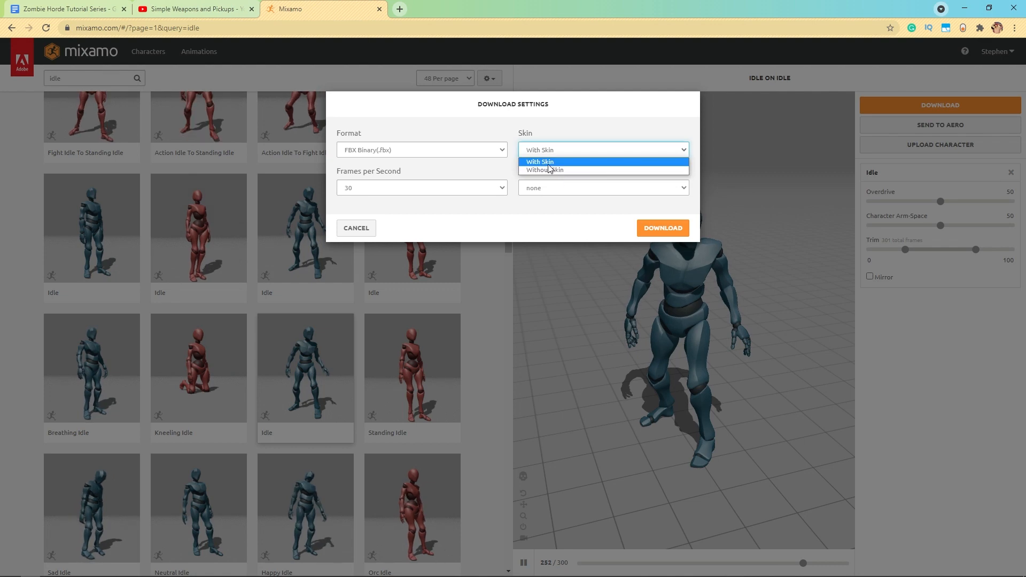
left_click(541, 169)
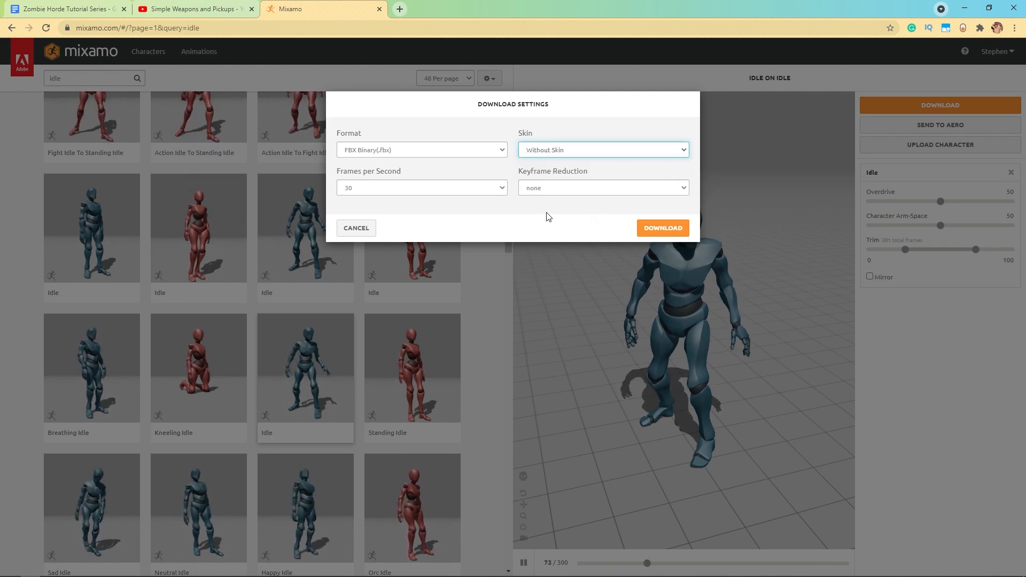
left_click(657, 229)
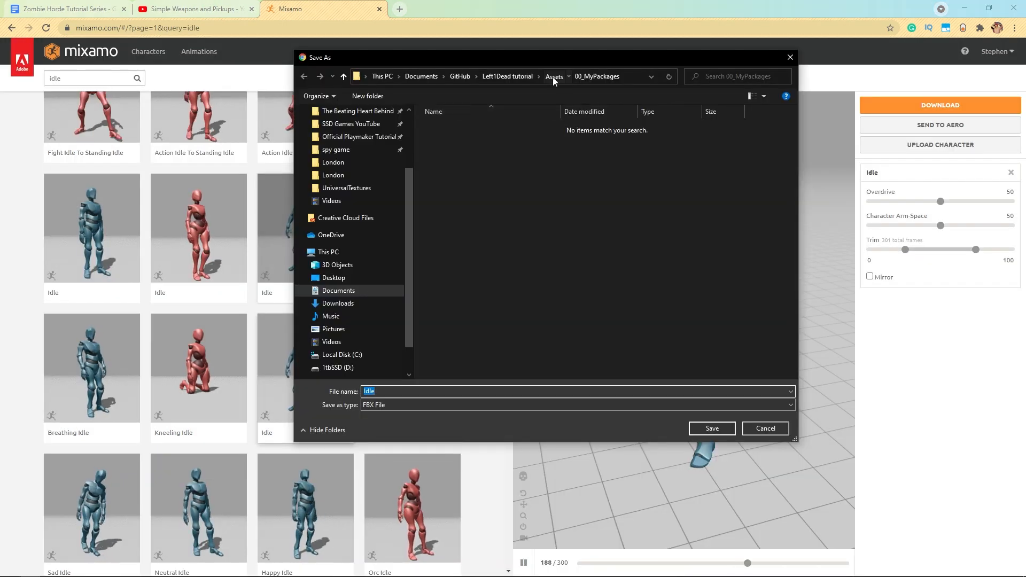
Step: Create a folder named 02_Animationss in the project's Assets folder and save the Idle FBX file in it
left_click(553, 76)
left_click(515, 252)
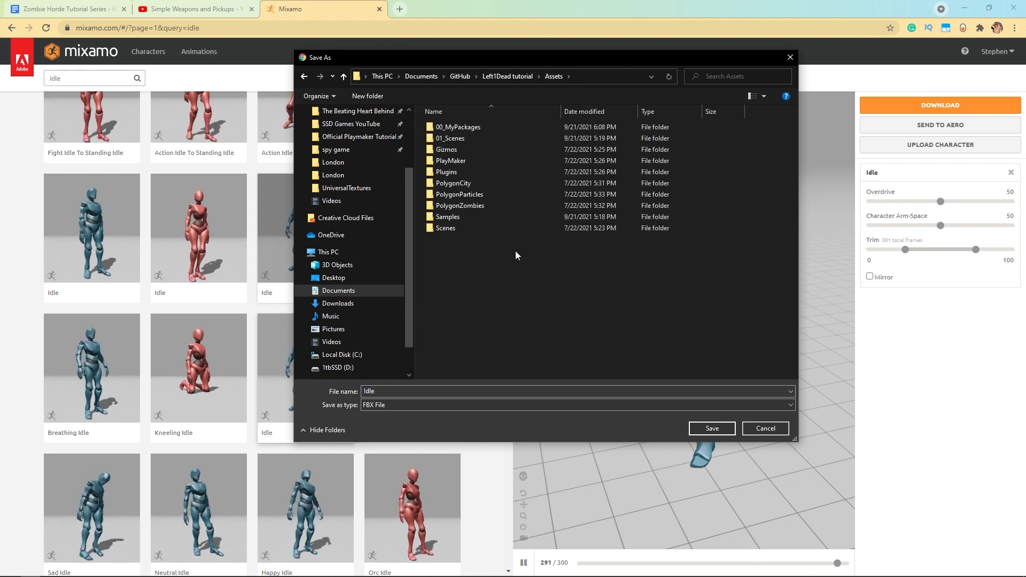
key("ctrl+shift+n")
type("02")
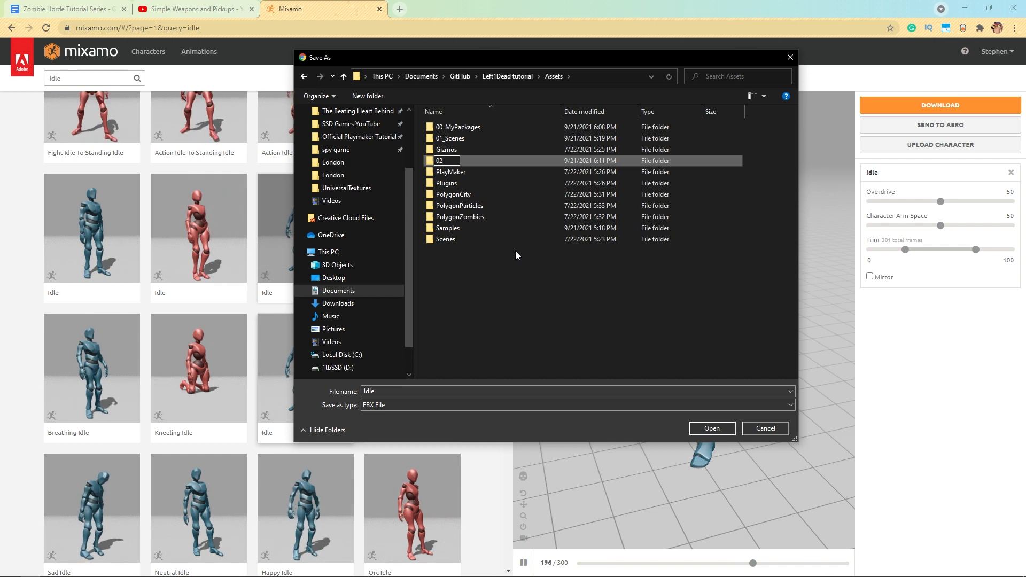
type("_Animationss")
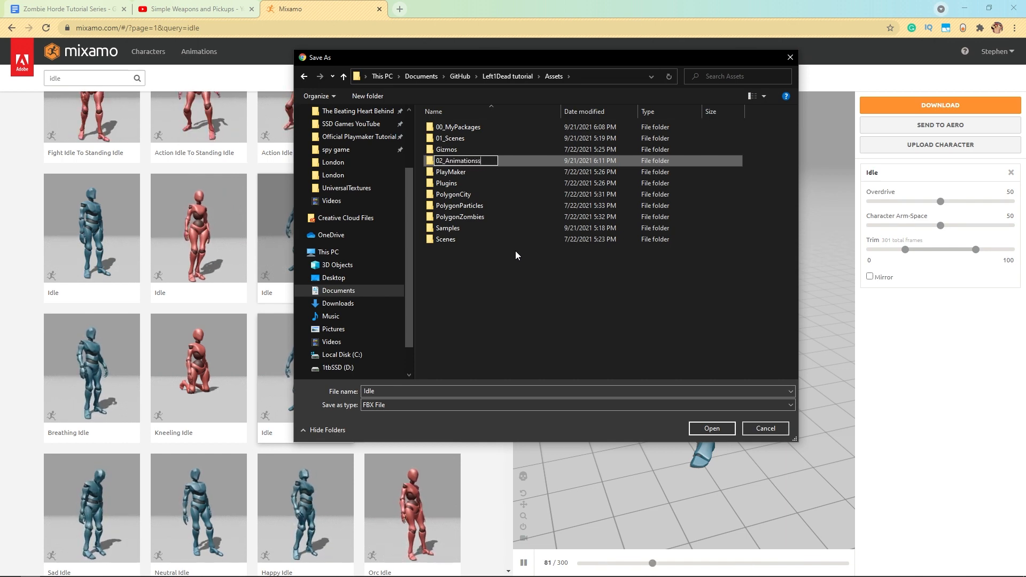
key("Return")
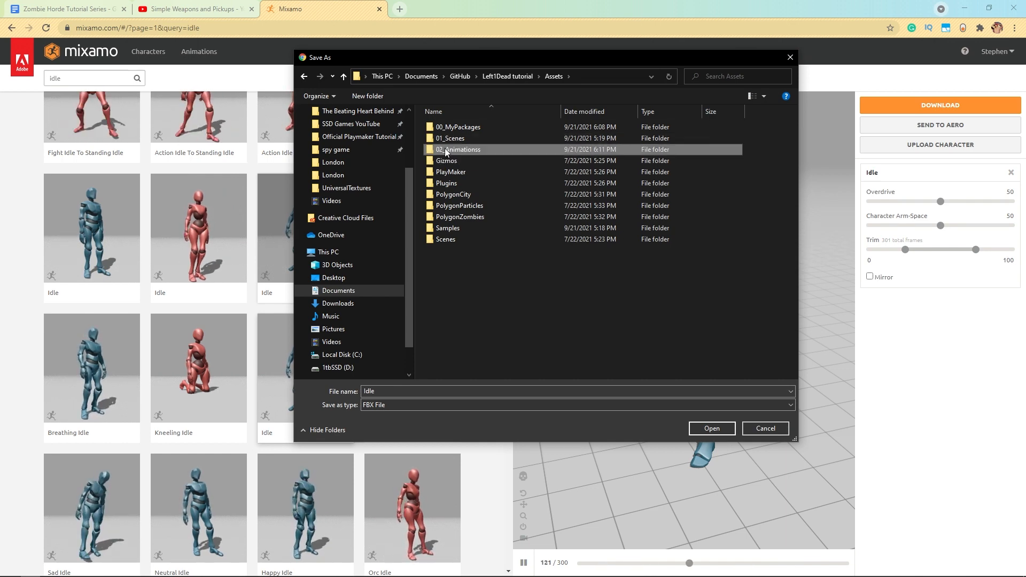
double_click(431, 150)
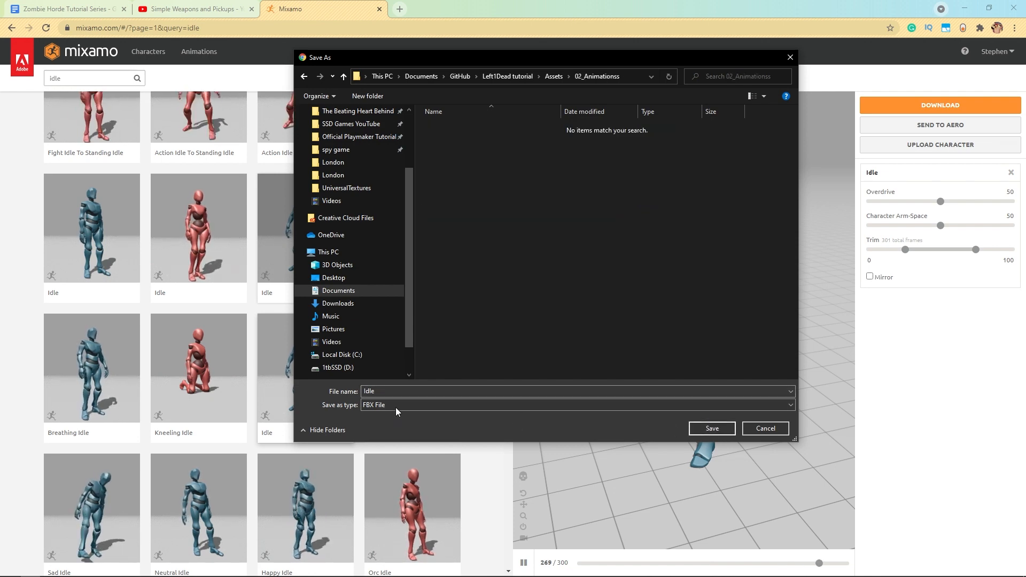
left_click(704, 430)
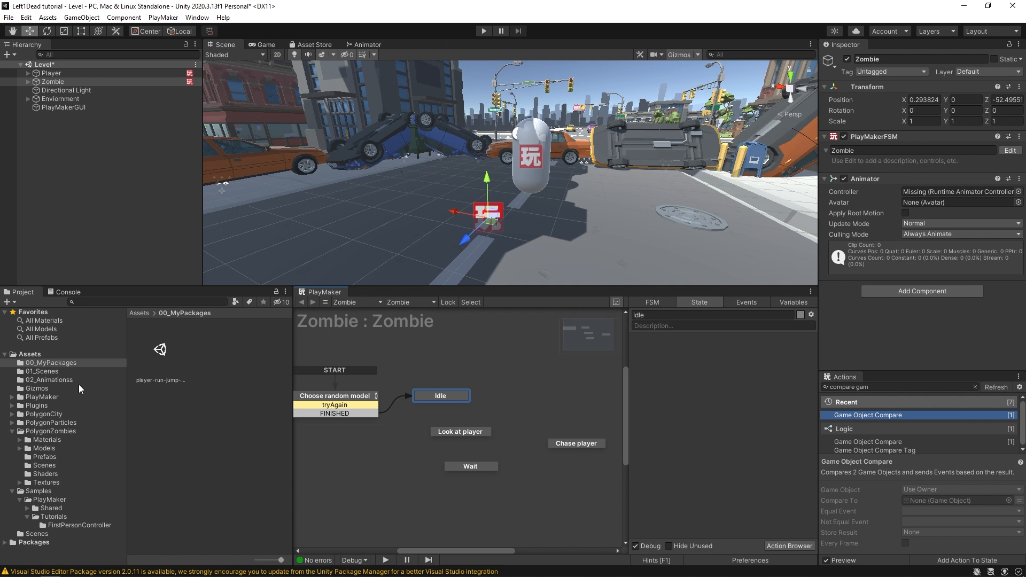
Step: Back in Unity, set the rig animation type of the Idle model in 02_Animationss to Humanoid and apply it
left_click(65, 380)
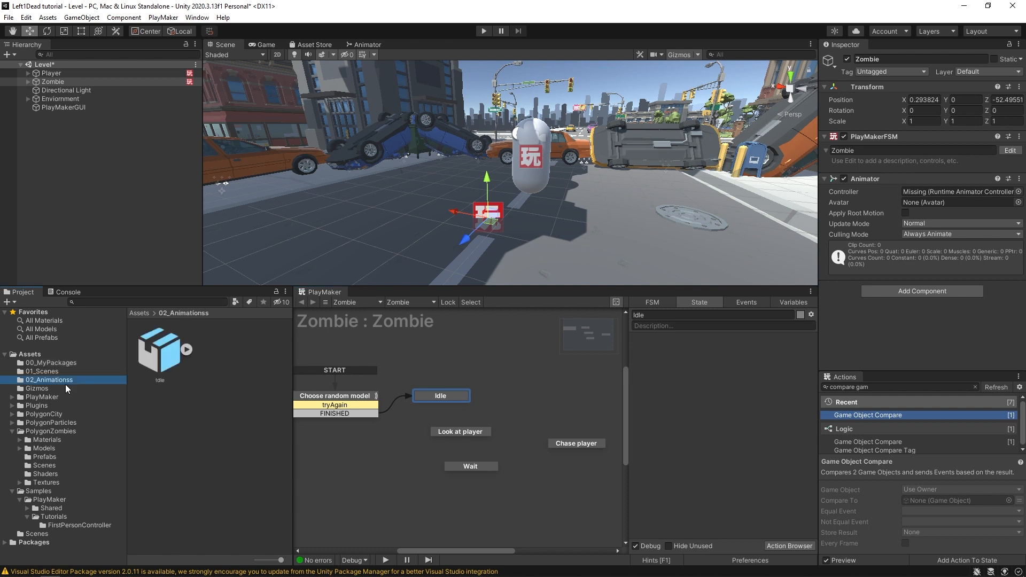
left_click(149, 357)
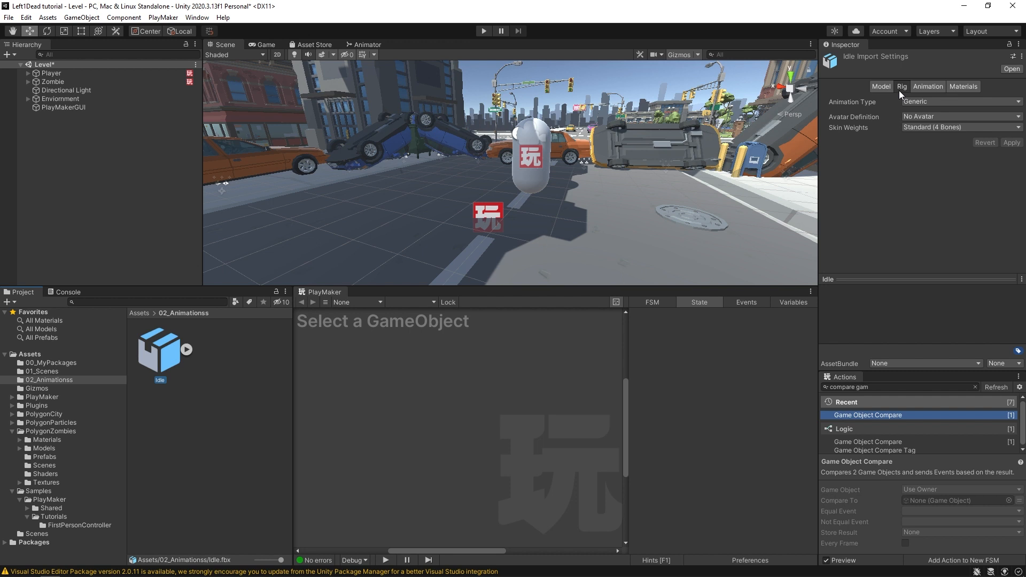
left_click(920, 102)
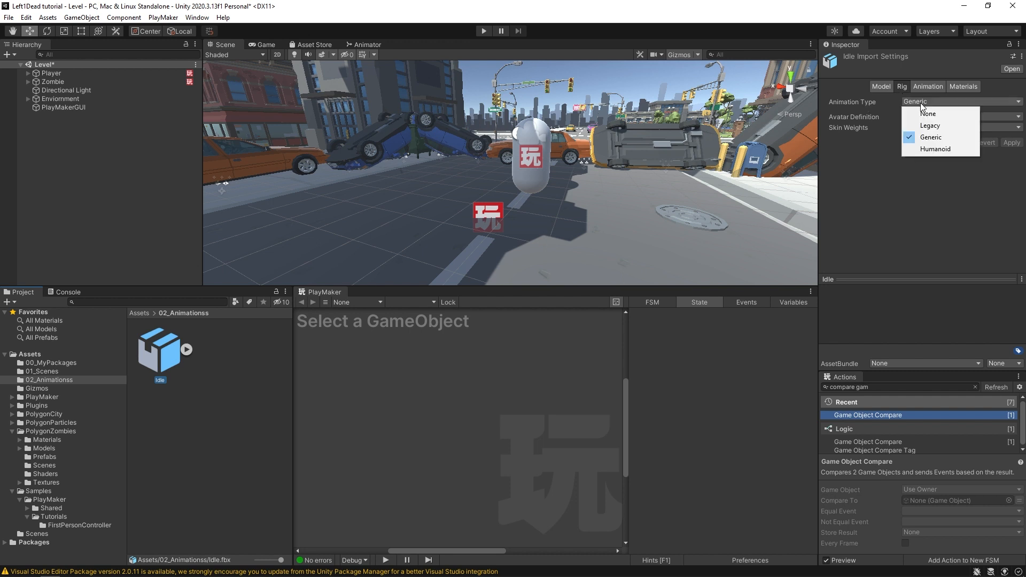
left_click(938, 152)
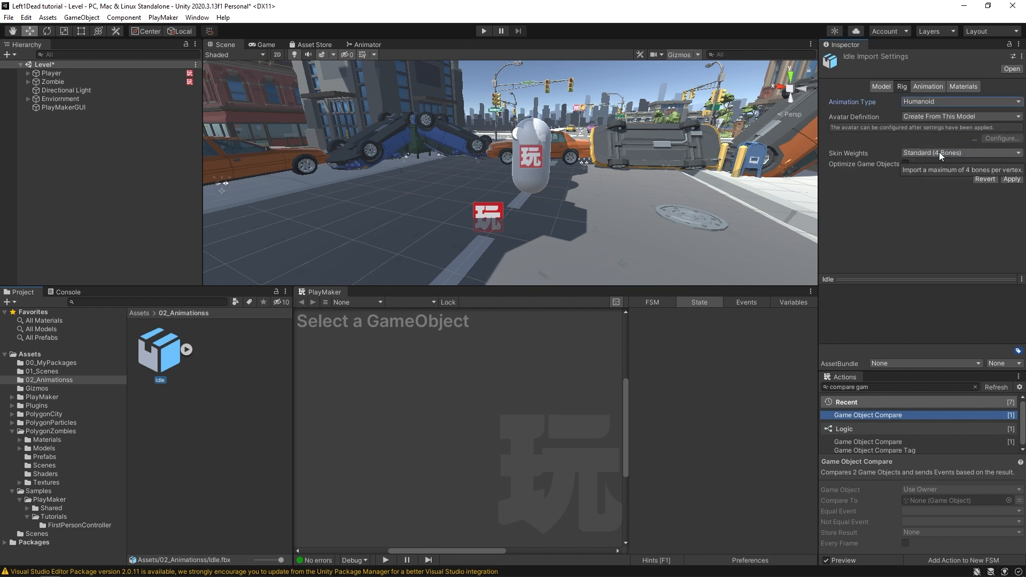
left_click(1012, 179)
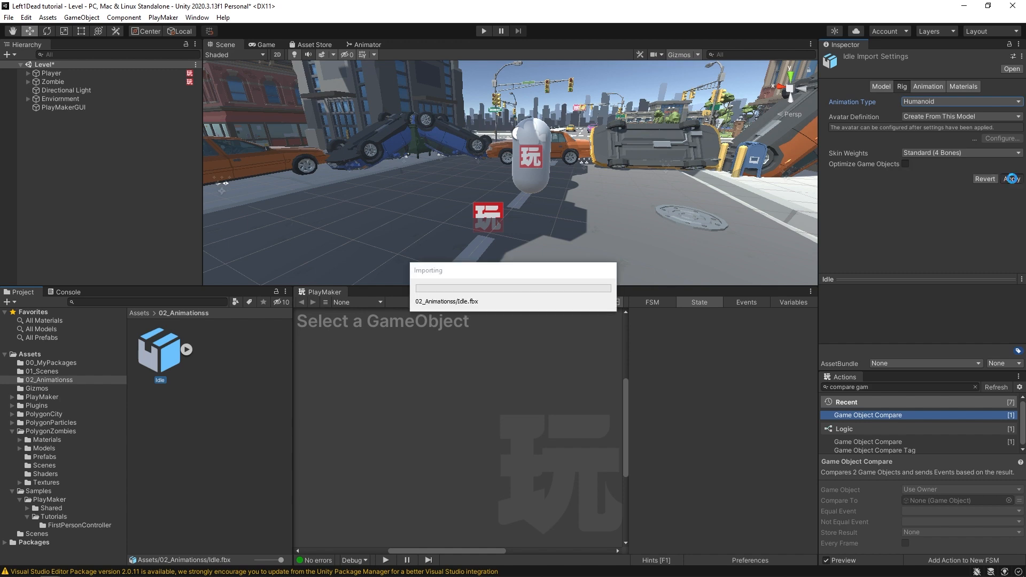
Step: Open the Idle model's avatar configuration and examine its humanoid bone skeleton in the scene
left_click(993, 128)
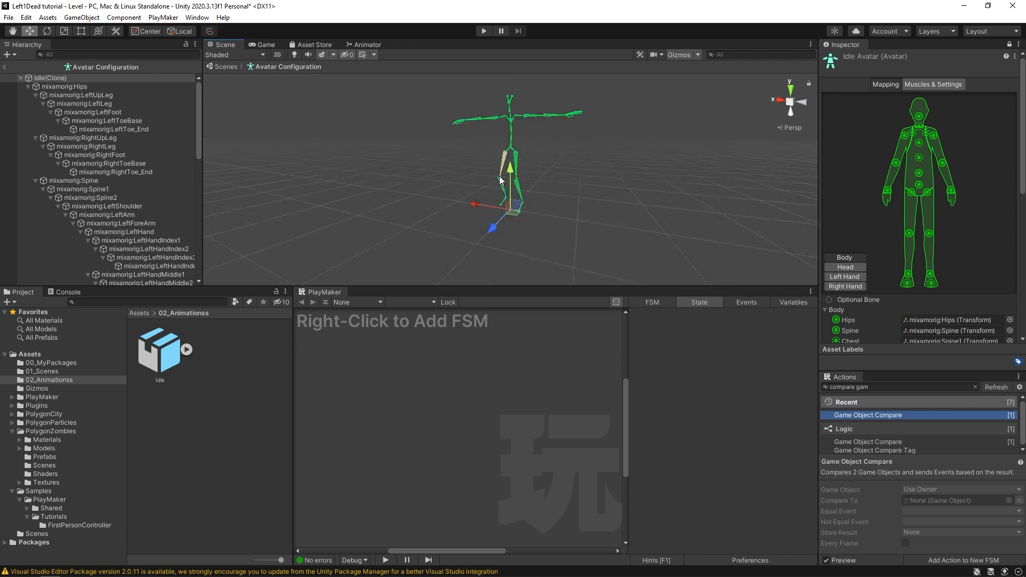
scroll(487, 166, "up", 5)
right_click_drag(464, 150, 519, 149)
middle_click_drag(420, 171, 478, 177)
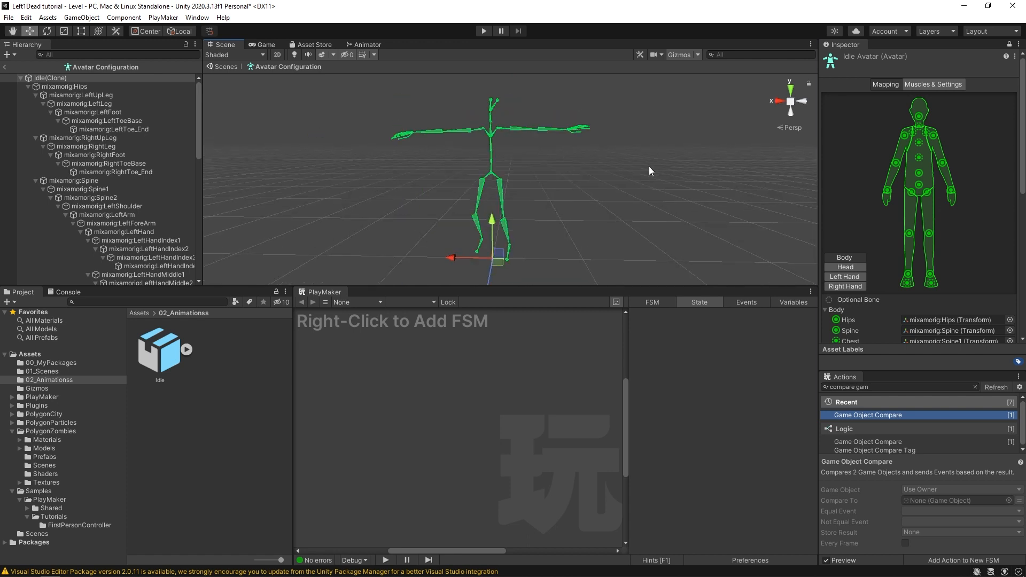
Step: Review the Idle avatar's bone mapping, close its configuration and inspect the Animator component on ZombieModels under Zombie
scroll(884, 205, "down", 10)
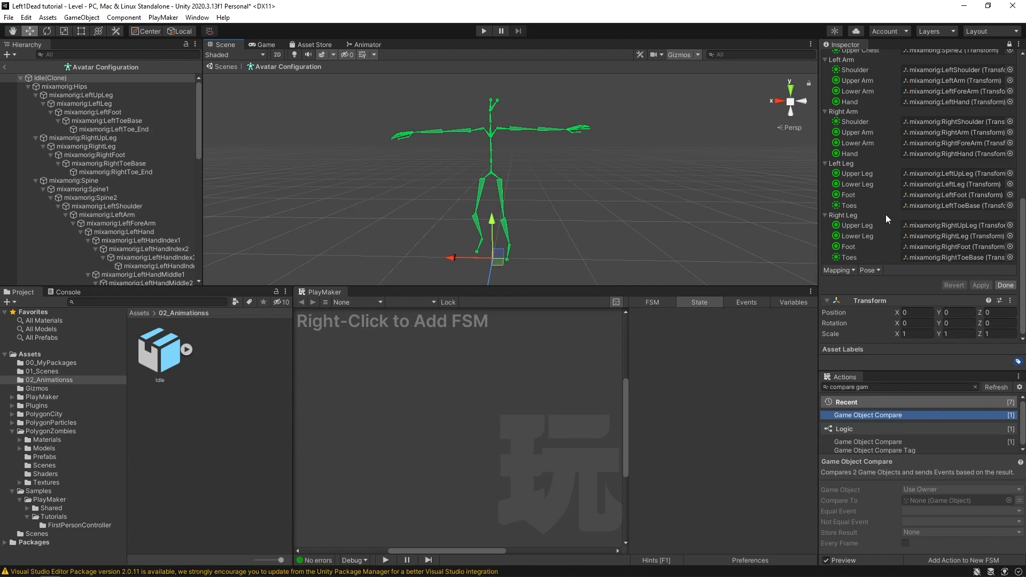
left_click(1003, 285)
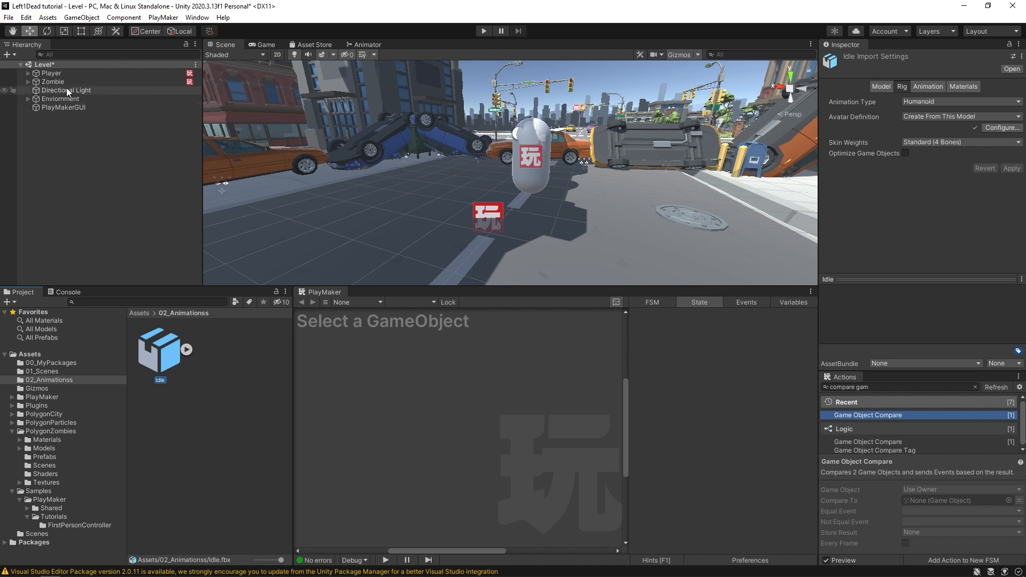
left_click(52, 82)
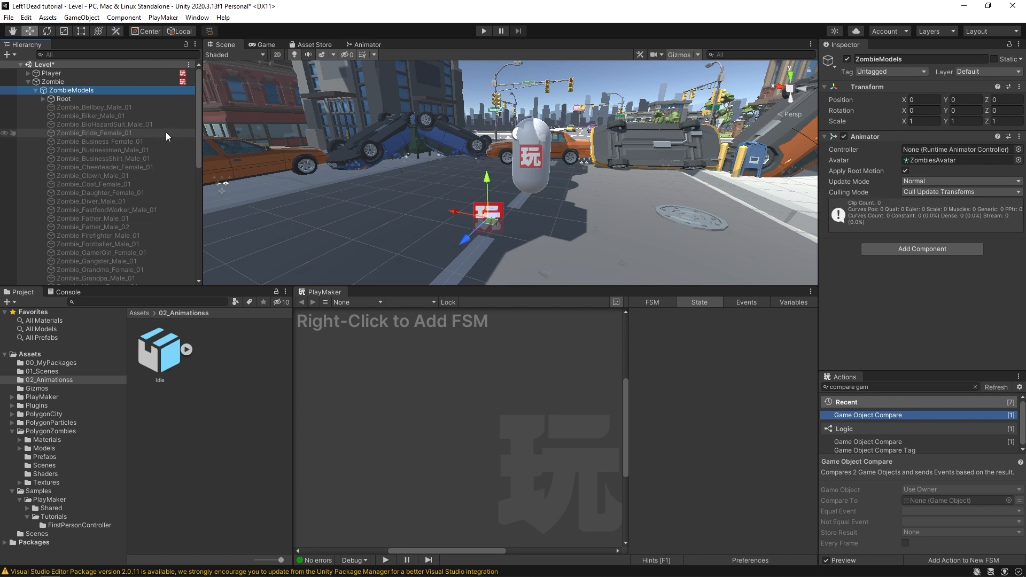
Step: Duplicate the mixamo.com animation clip contained in the Idle model as a standalone clip in 02_Animationss
left_click(186, 349)
left_click(178, 423)
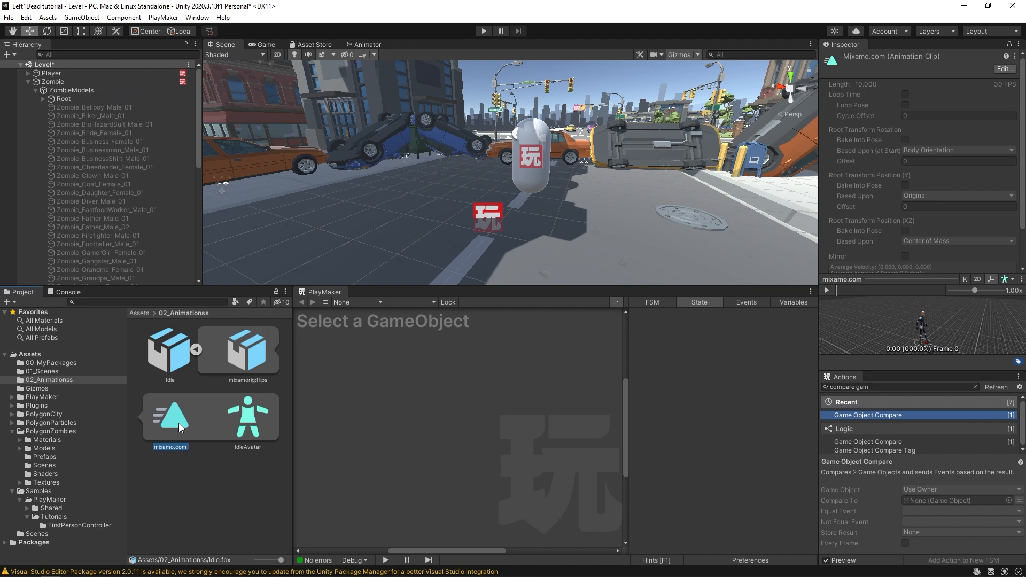
key("ctrl+d")
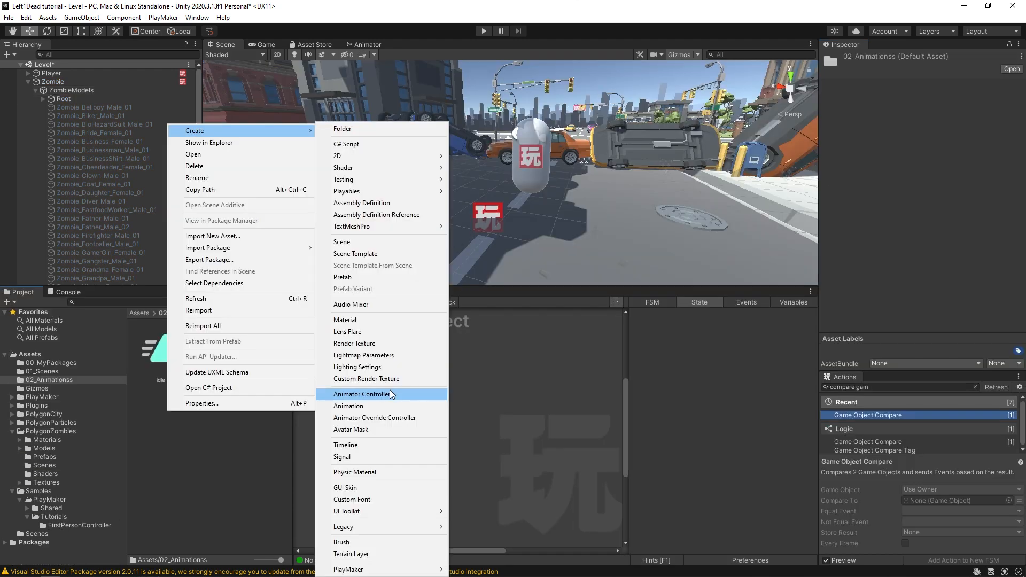
Step: Create an animator controller named ZombieController in 02_Animationss and assign it to the Animator on ZombieModels
left_click(392, 394)
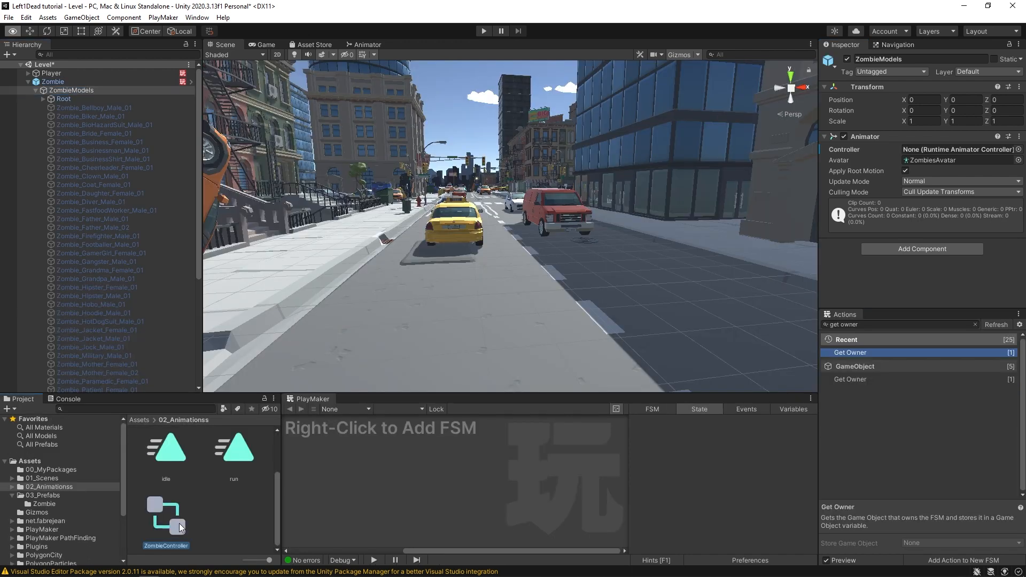
left_click_drag(178, 523, 916, 158)
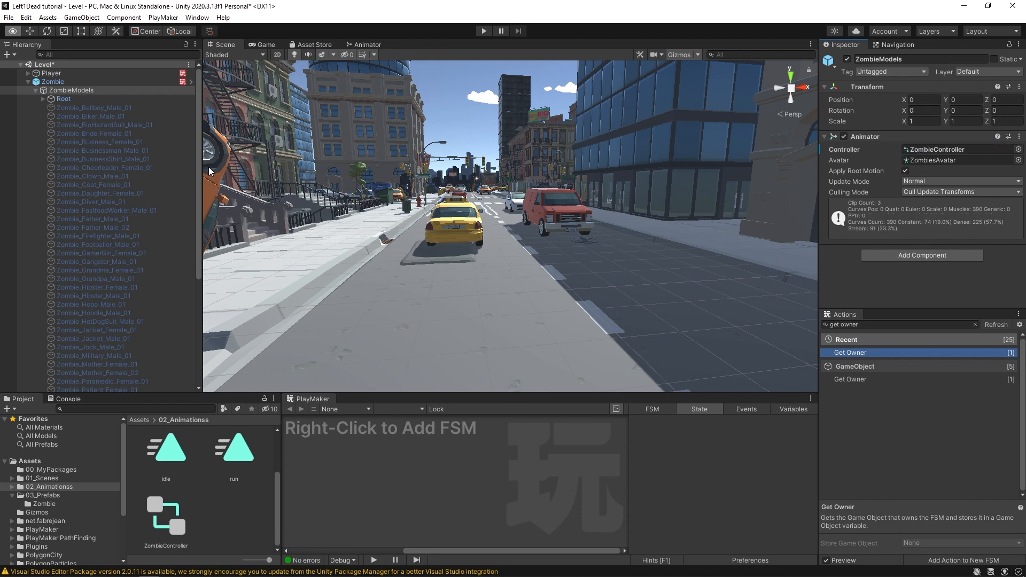
Step: Open ZombieController in the Animator and add the idle clip to its base layer as a state
right_click(209, 168)
double_click(168, 520)
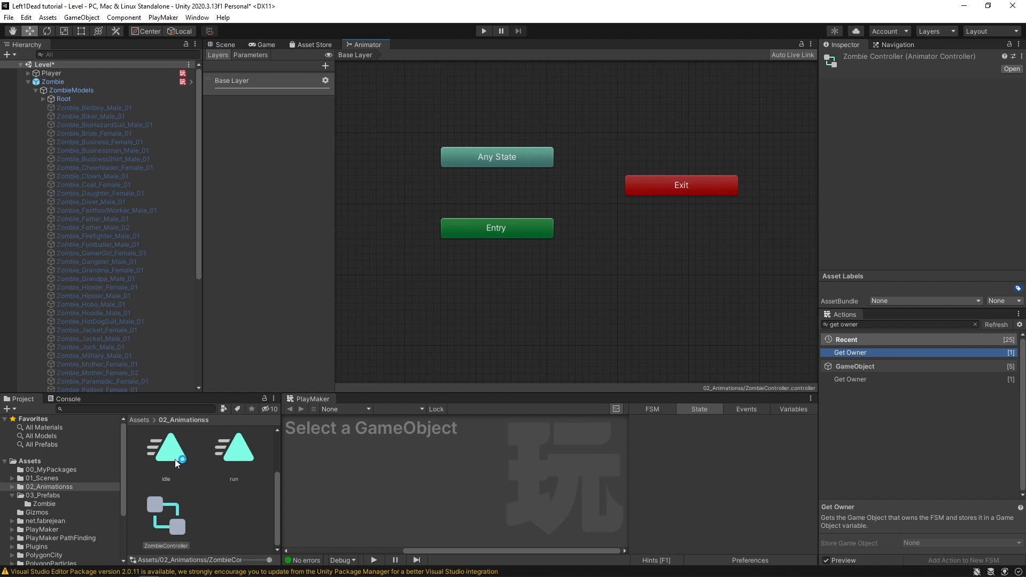
left_click_drag(175, 459, 464, 284)
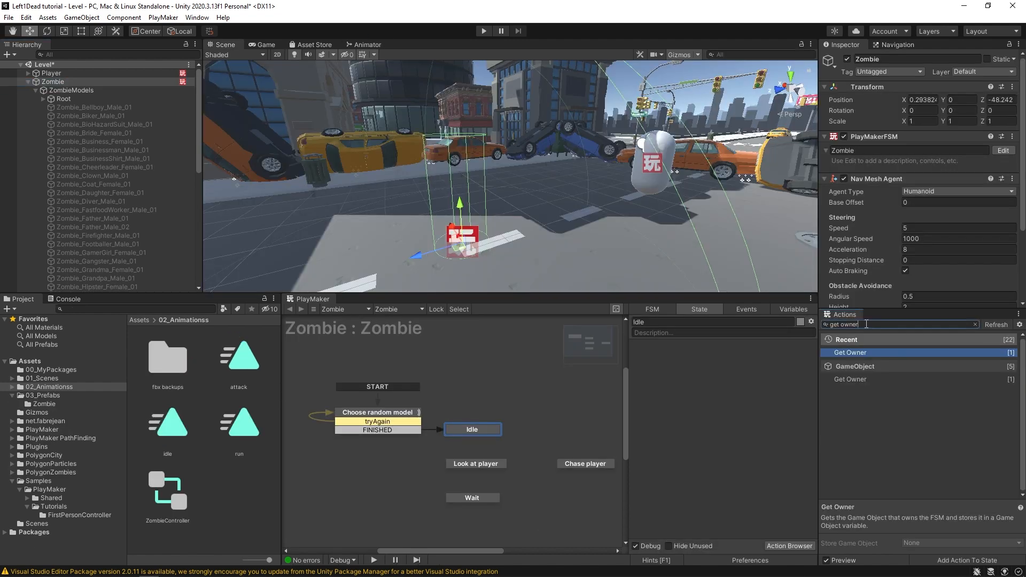
Step: Find the Animator Play action and add it to the Idle state of the Zombie FSM
left_click_drag(829, 324, 866, 324)
type("animat")
key("Return")
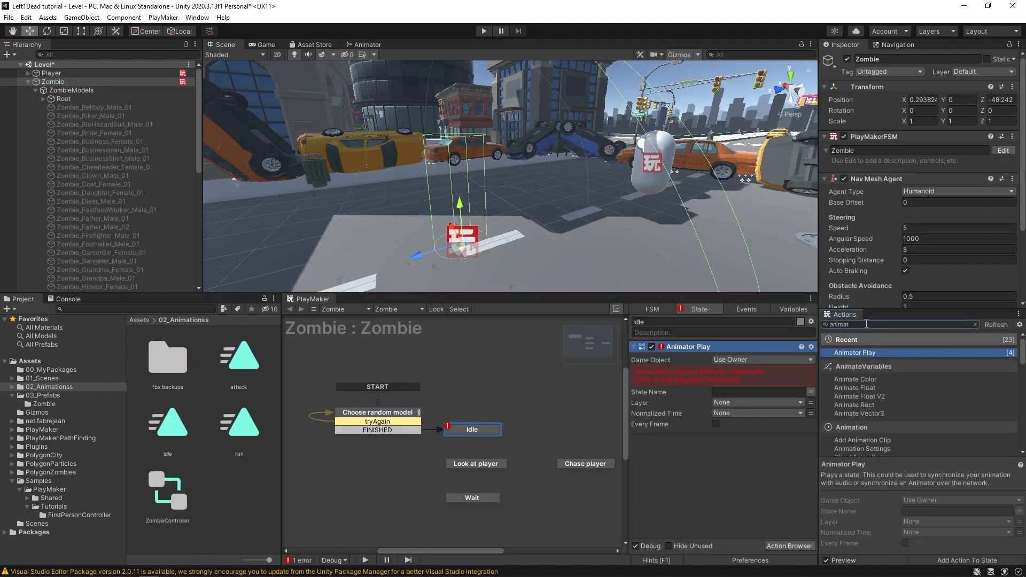
Step: Make the Animator Play action target the specified game object ZombieModels and set its state name to idle
left_click(764, 361)
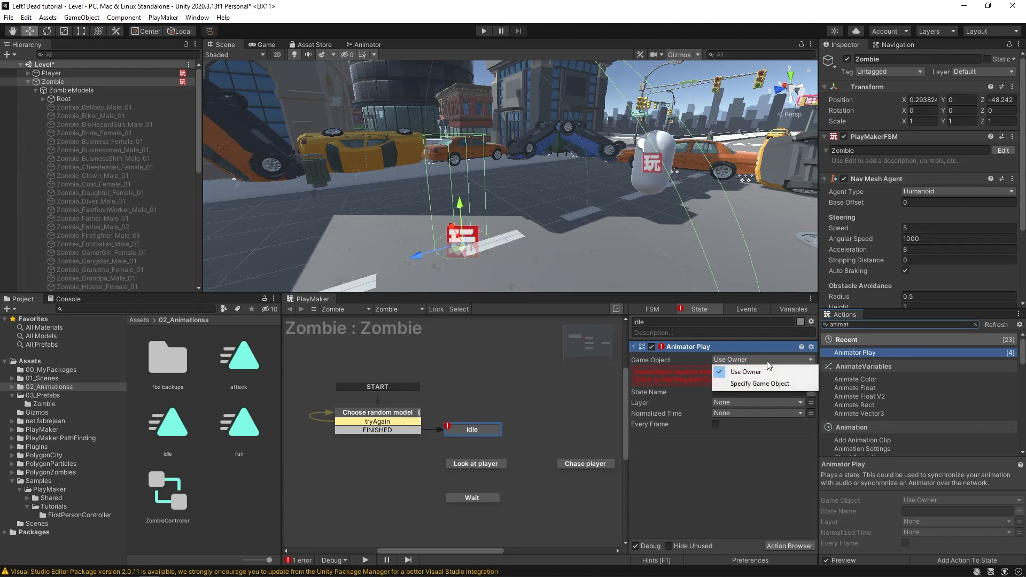
left_click(751, 384)
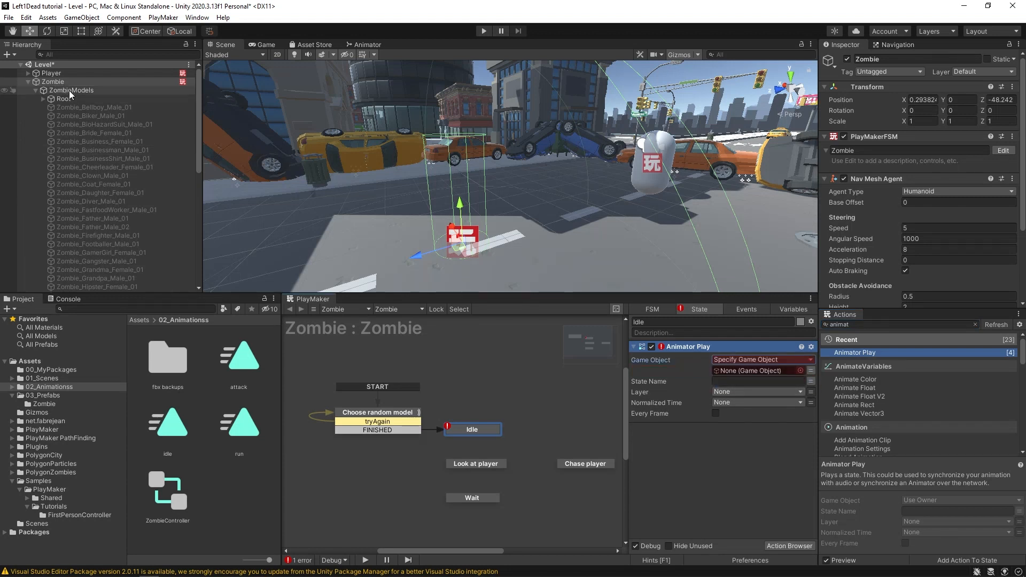
left_click_drag(53, 82, 738, 369)
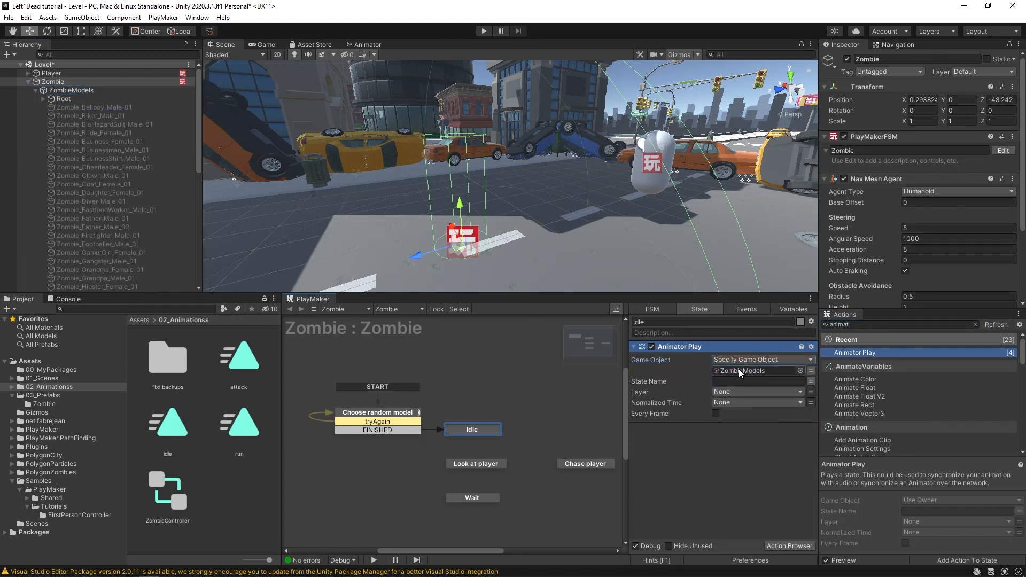
left_click(733, 381)
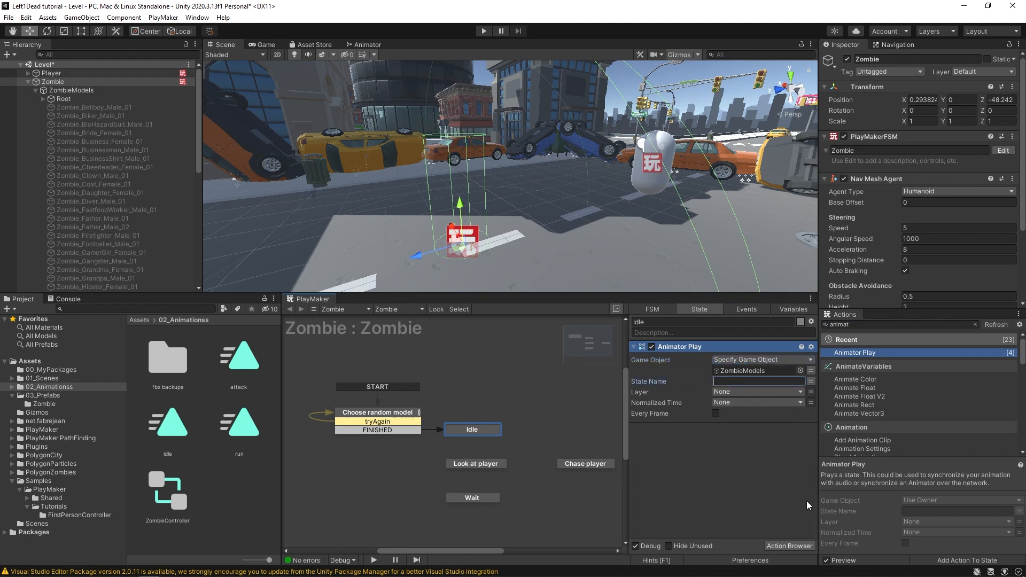
type("idle")
Step: Compare the idle state's name in ZombieController with the state name in the Zombie FSM's Animator Play action
left_click(358, 44)
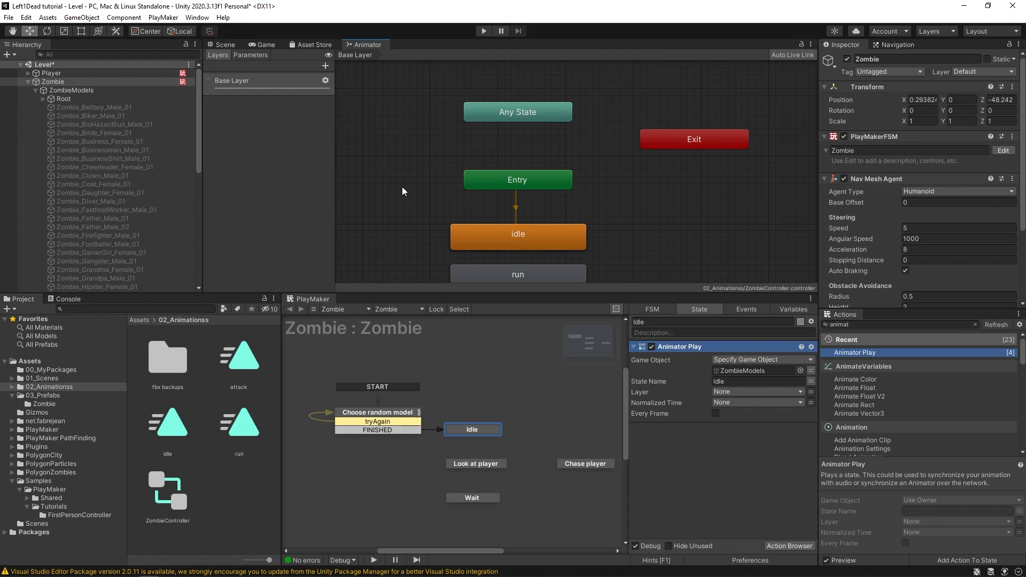
left_click(488, 252)
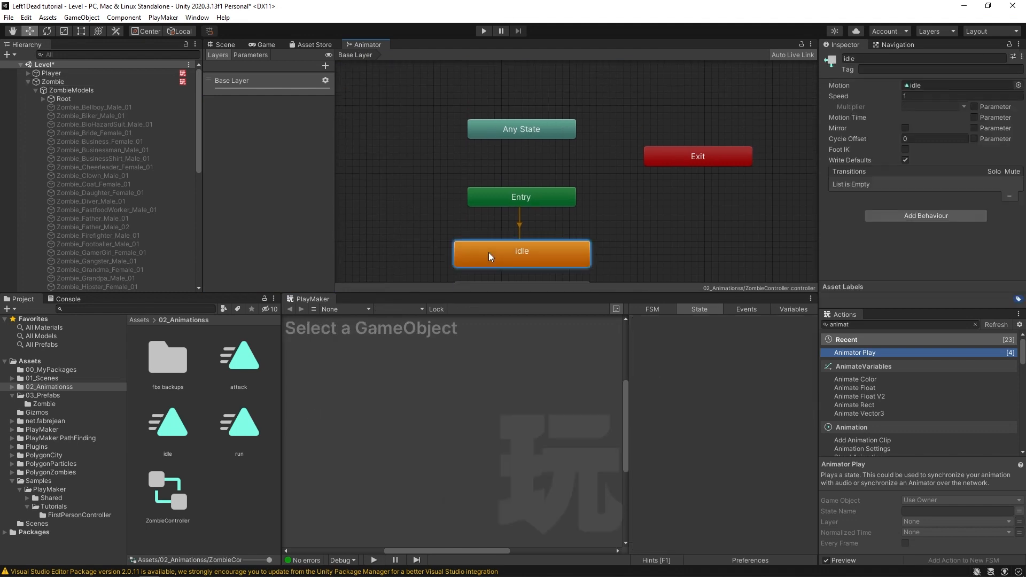
left_click(865, 56)
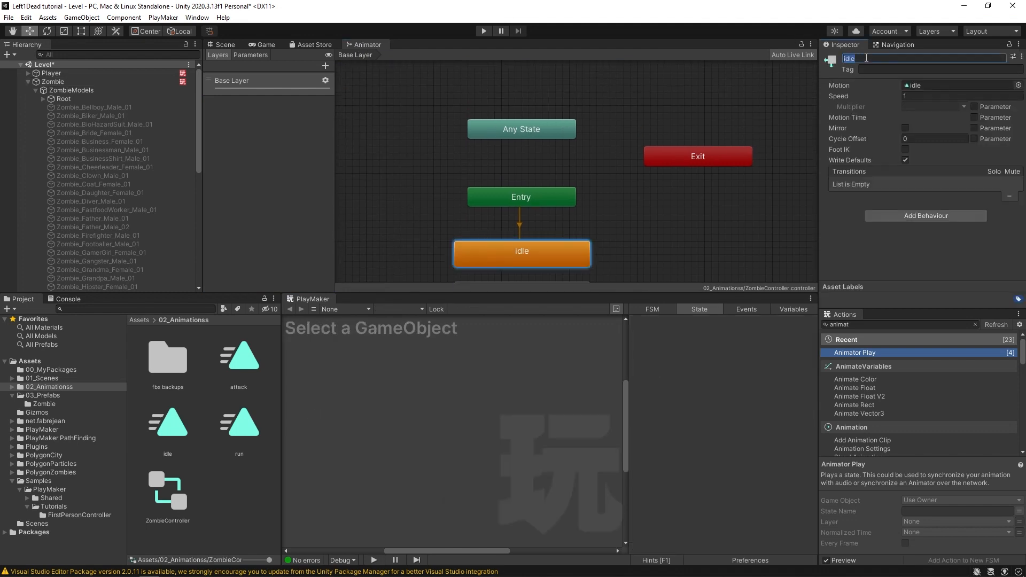
right_click(847, 57)
left_click(896, 59)
double_click(885, 61)
left_click(223, 44)
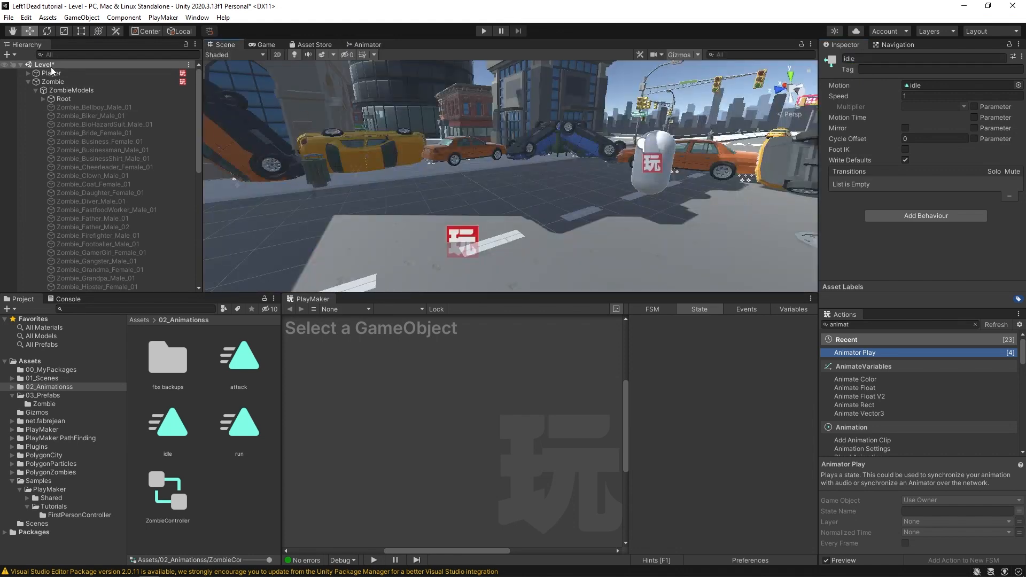
left_click(56, 82)
left_click(750, 384)
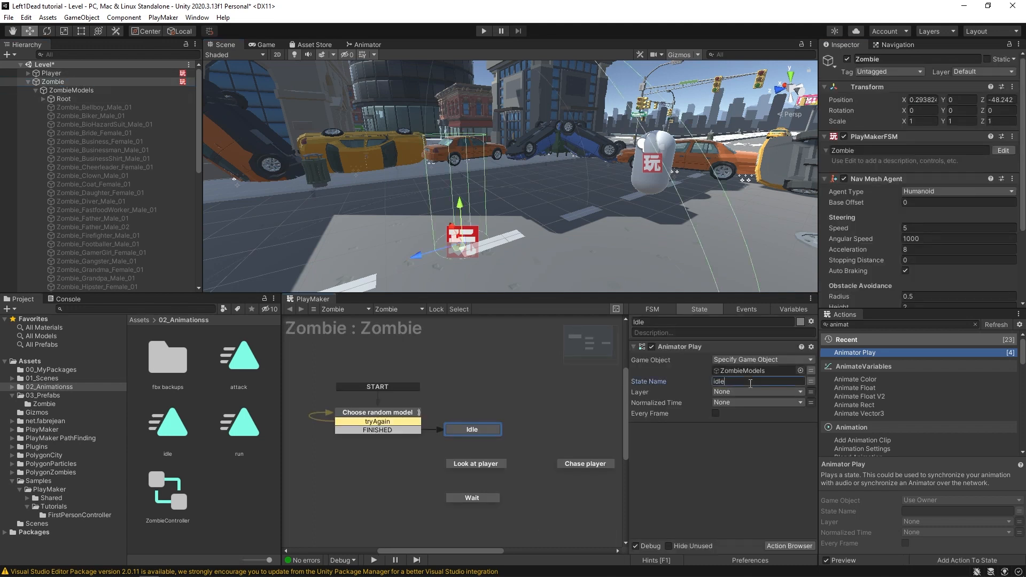
left_click(693, 485)
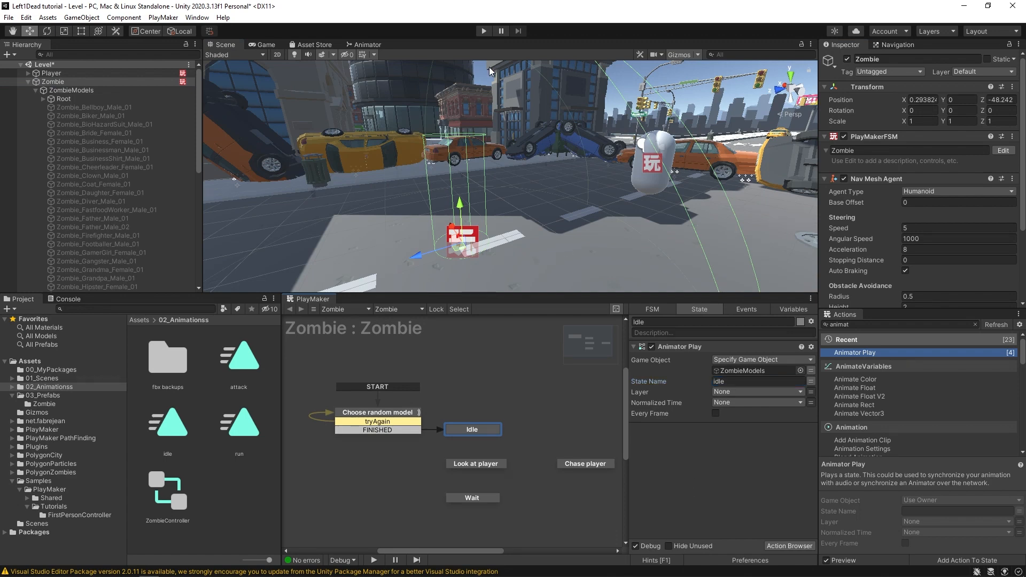
Step: Run the game, walk around the zombie to examine its idle animation, and stop play mode
left_click(485, 33)
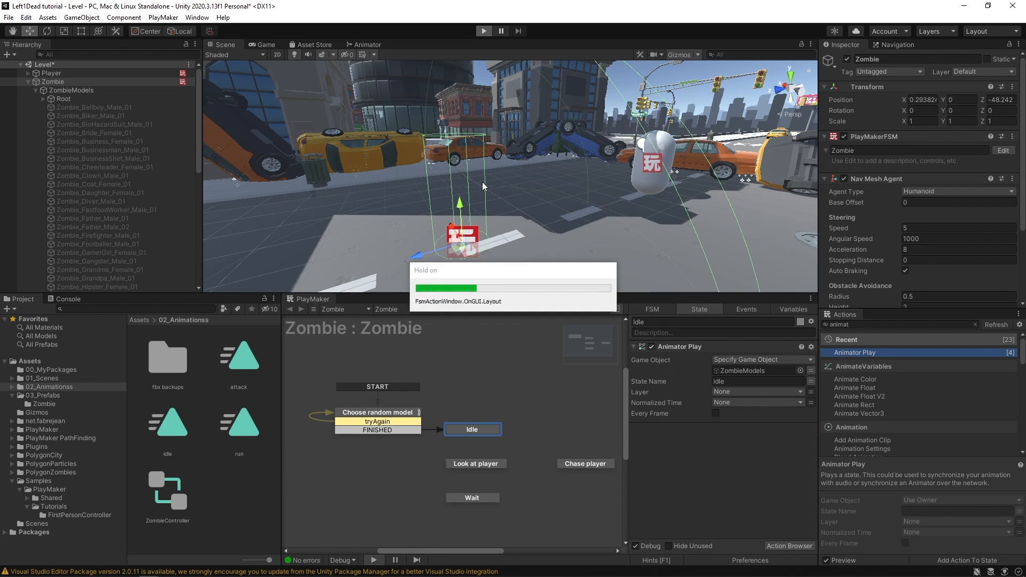
key("w")
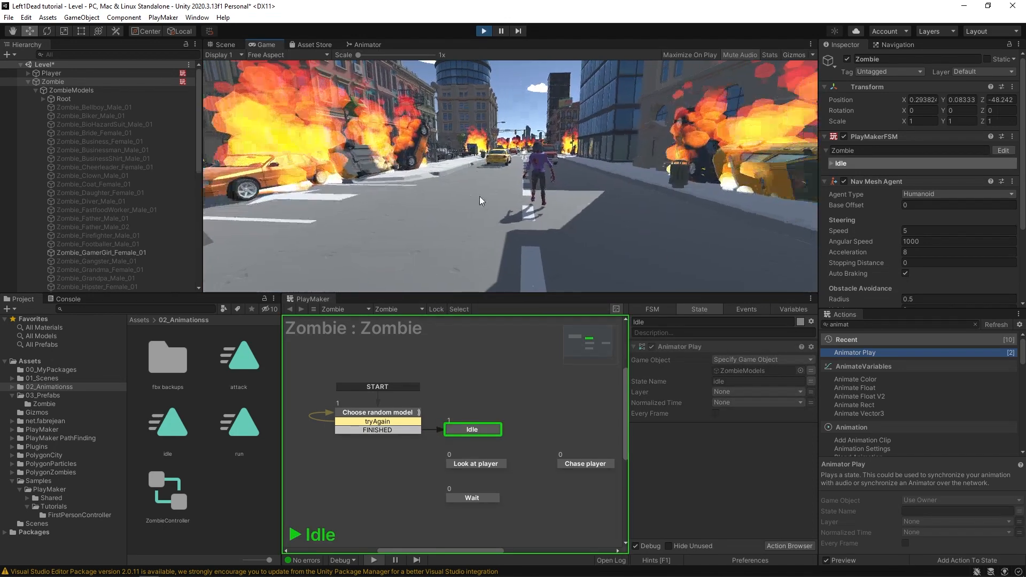
key("w")
key("a")
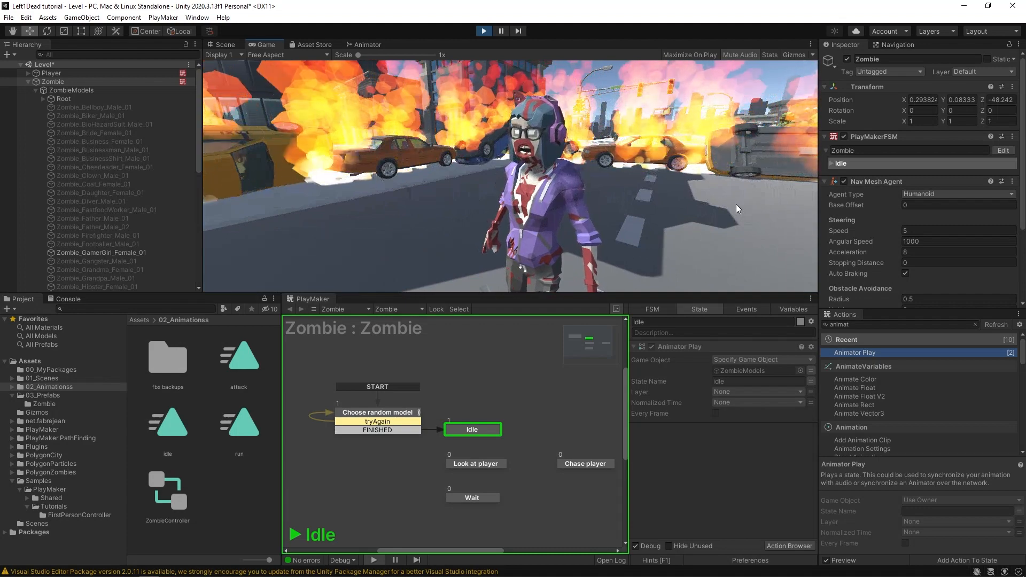
key("w")
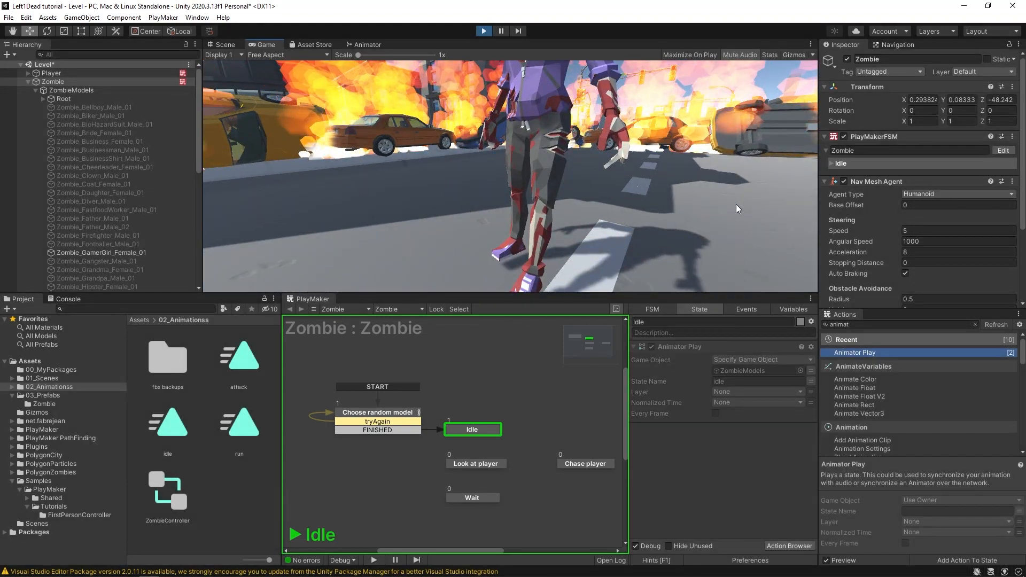
key("ctrl+p")
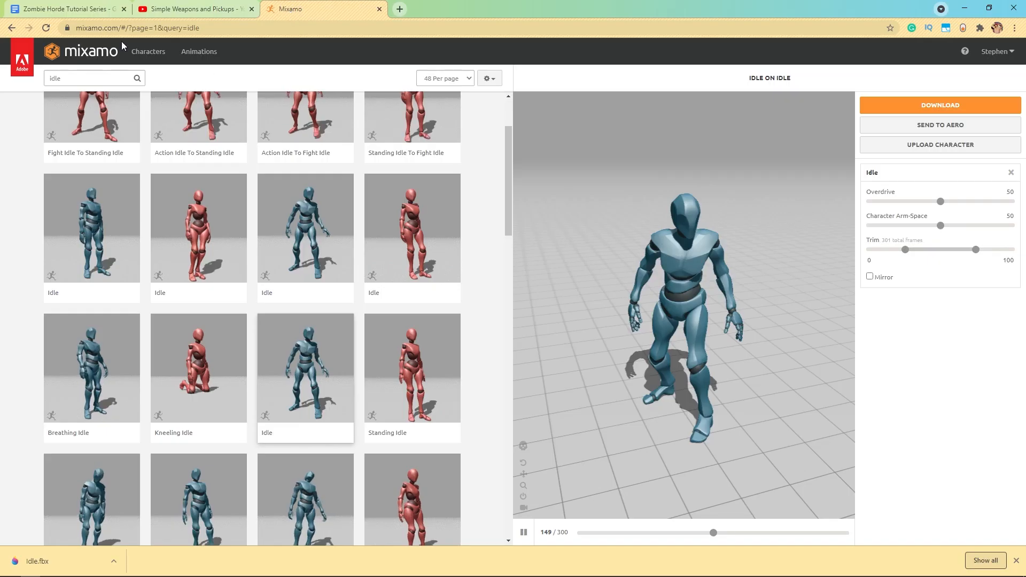
Step: Switch to Mixamo in the browser, search for run animations, and choose Fast Run with In Place enabled
left_click(82, 78)
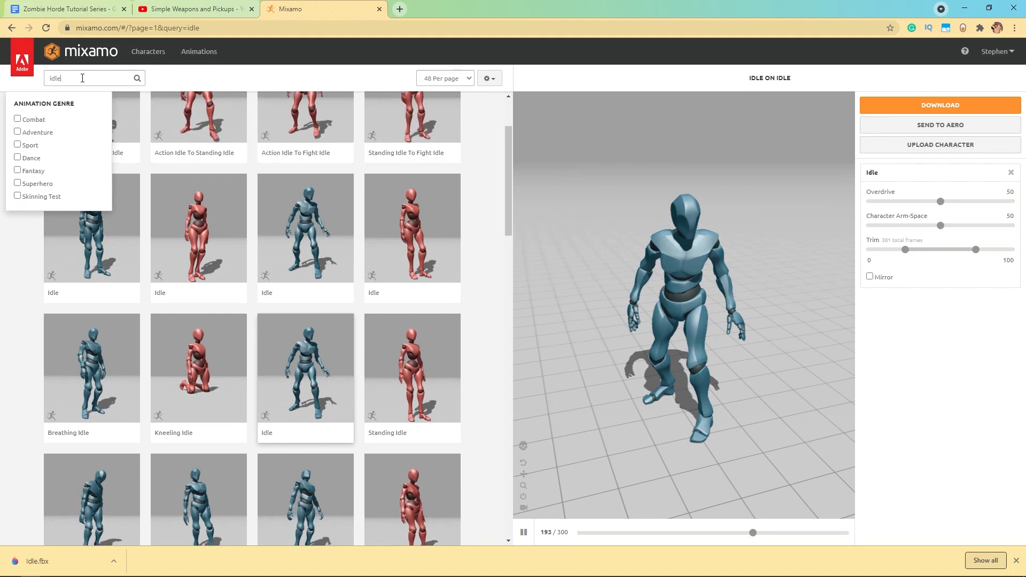
double_click(82, 78)
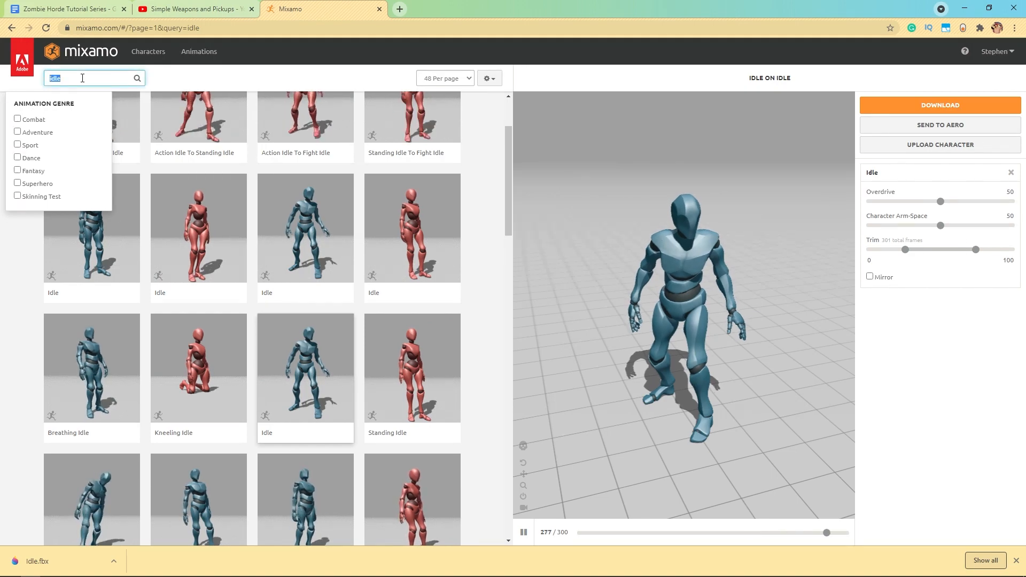
type("run")
key("Return")
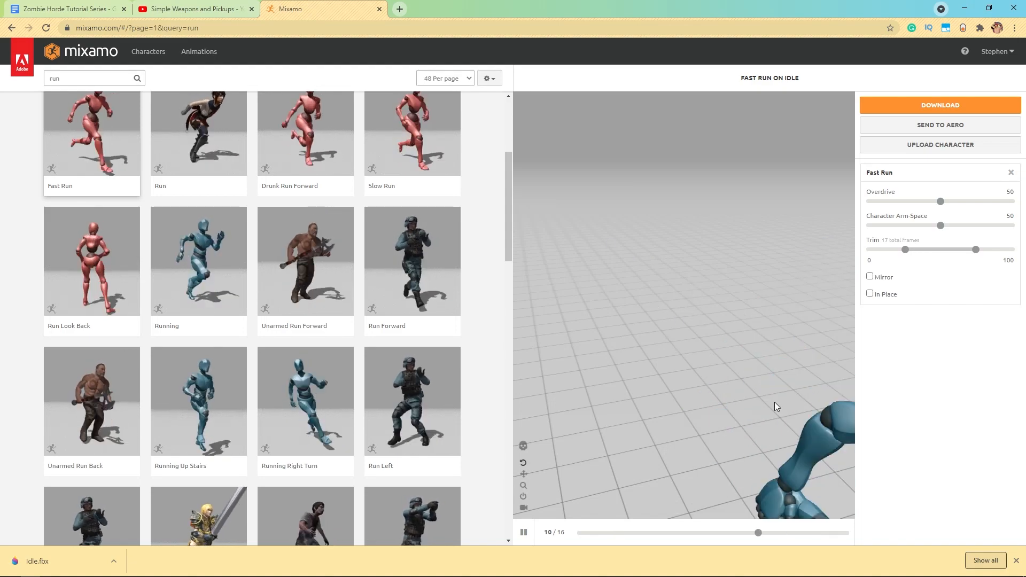
left_click(870, 293)
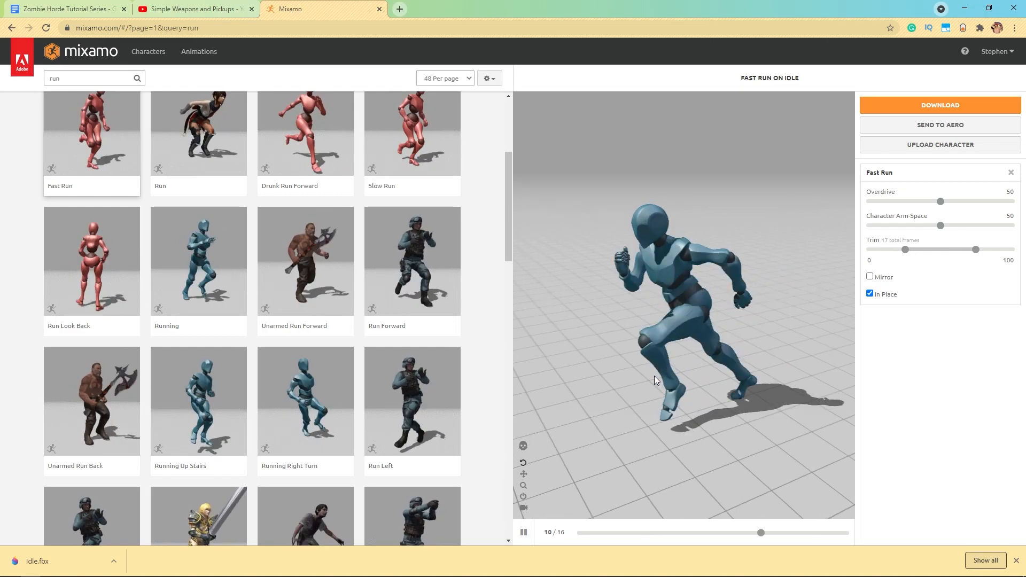
Step: Download the Fast Run animation and save it as run in the 02_Animationss folder
left_click(937, 105)
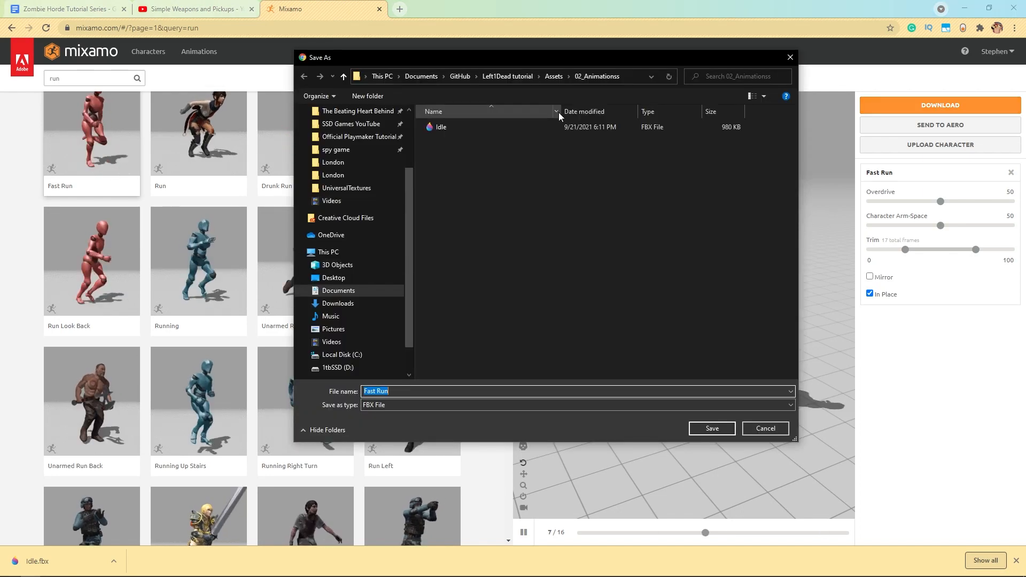
type("run")
key("Return")
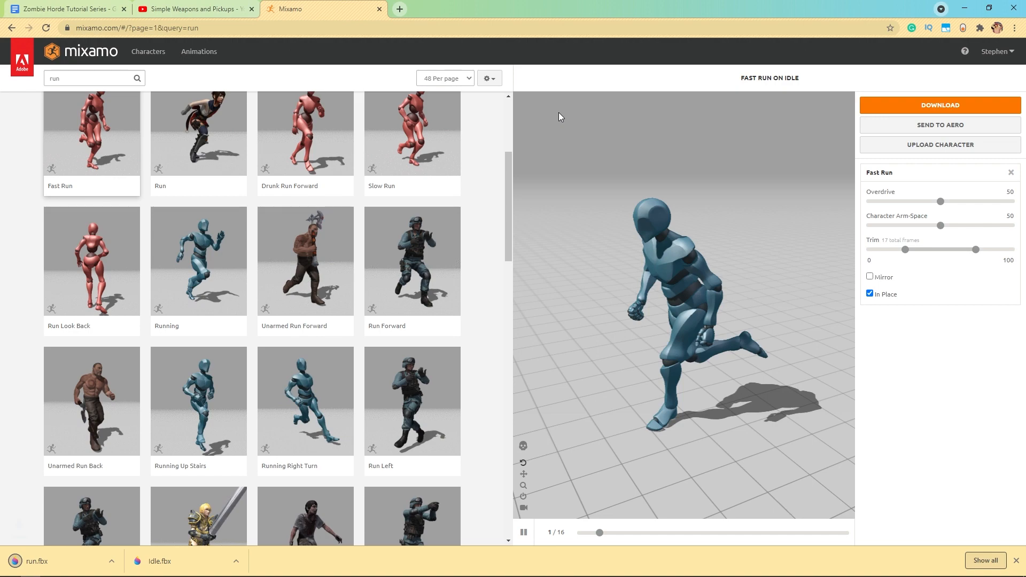
Step: Search Mixamo for attack animations and select the Zombie Attack between Sword And Shield Attack and Jump Attack
left_click(96, 78)
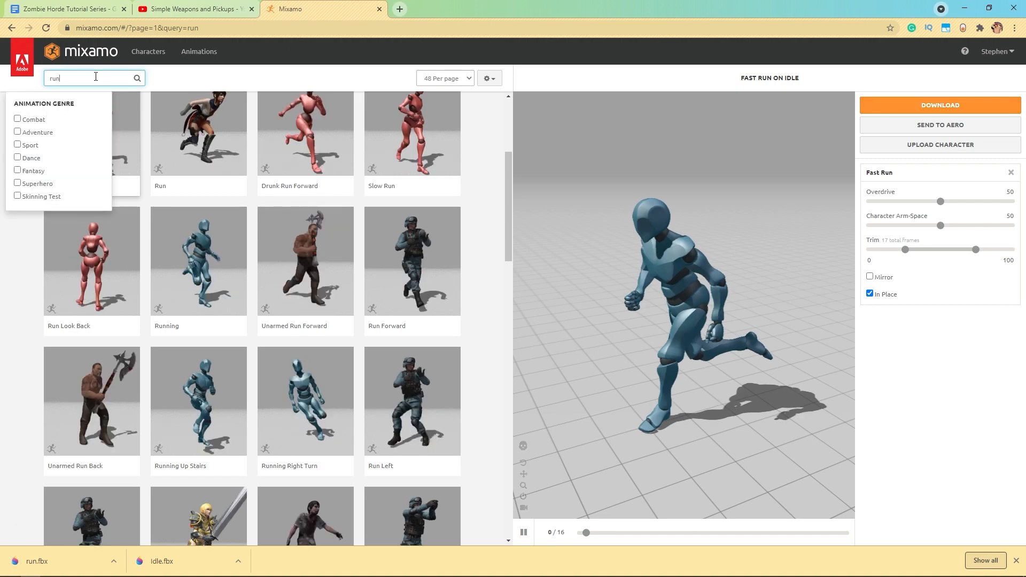
key("BackSpace")
key("BackSpace")
key("BackSpace")
type("attack")
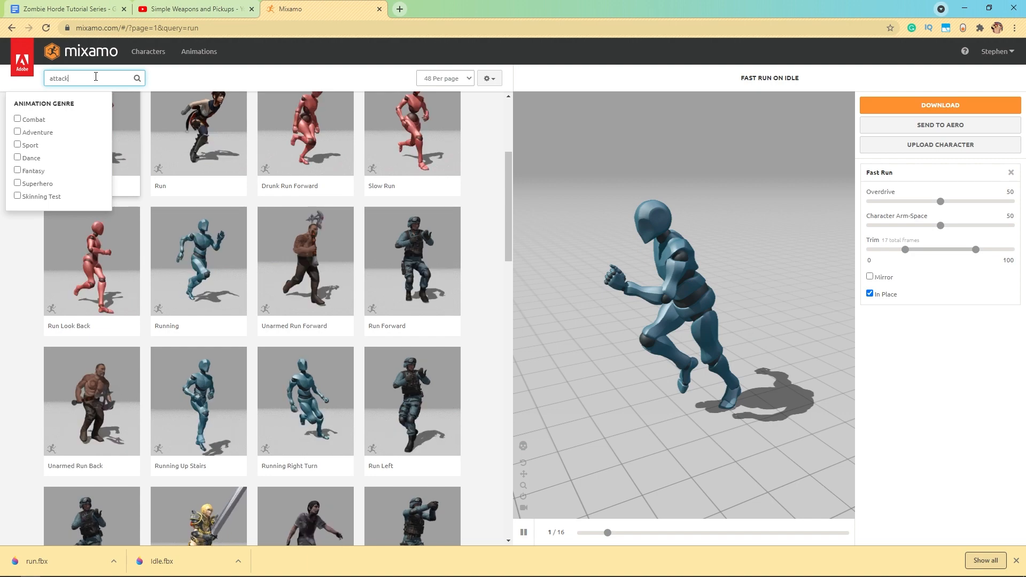
key("Return")
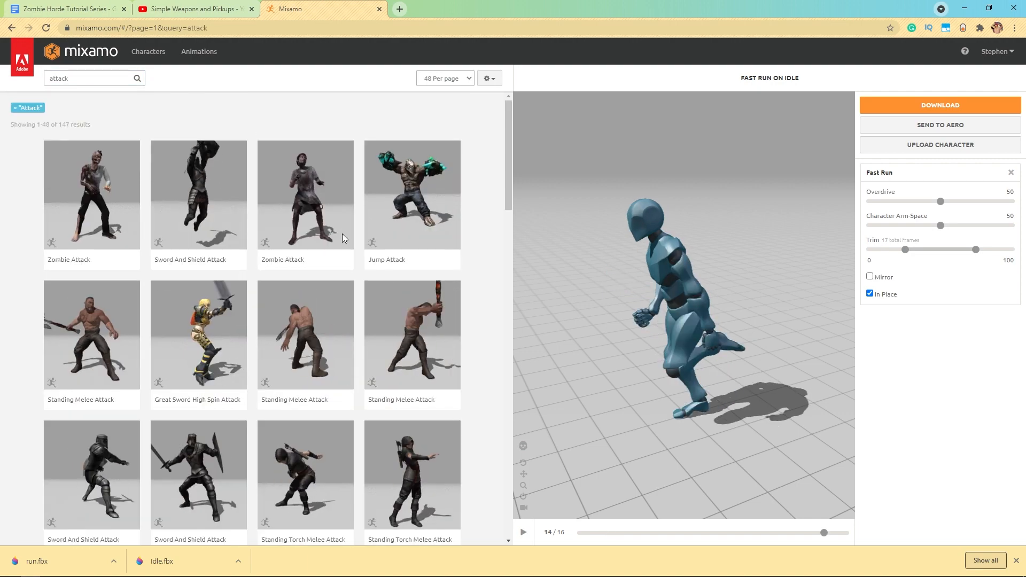
left_click(297, 183)
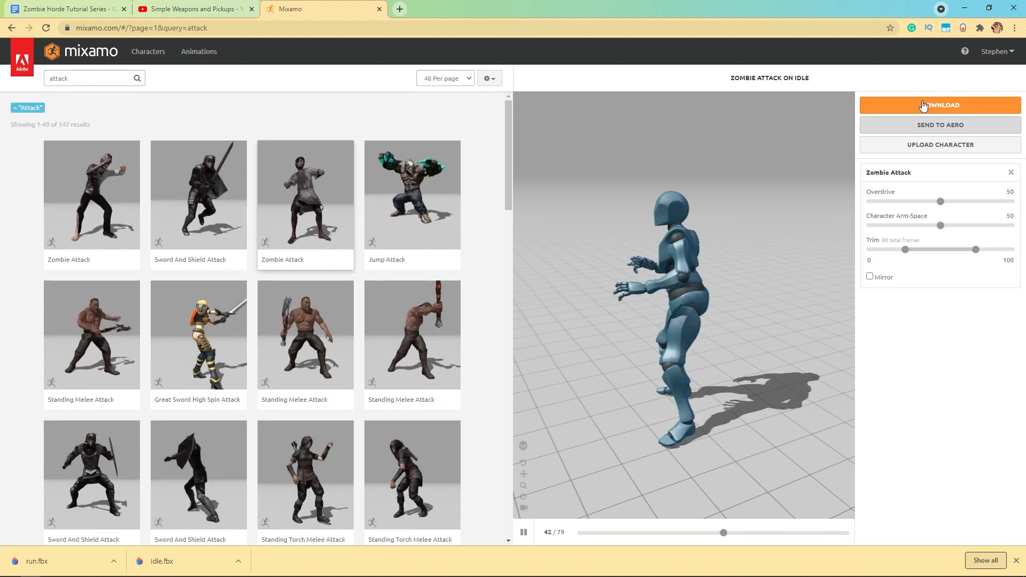
Step: Download the selected Zombie Attack animation without skin and save it as attack in the 02_Animationss folder
left_click(920, 104)
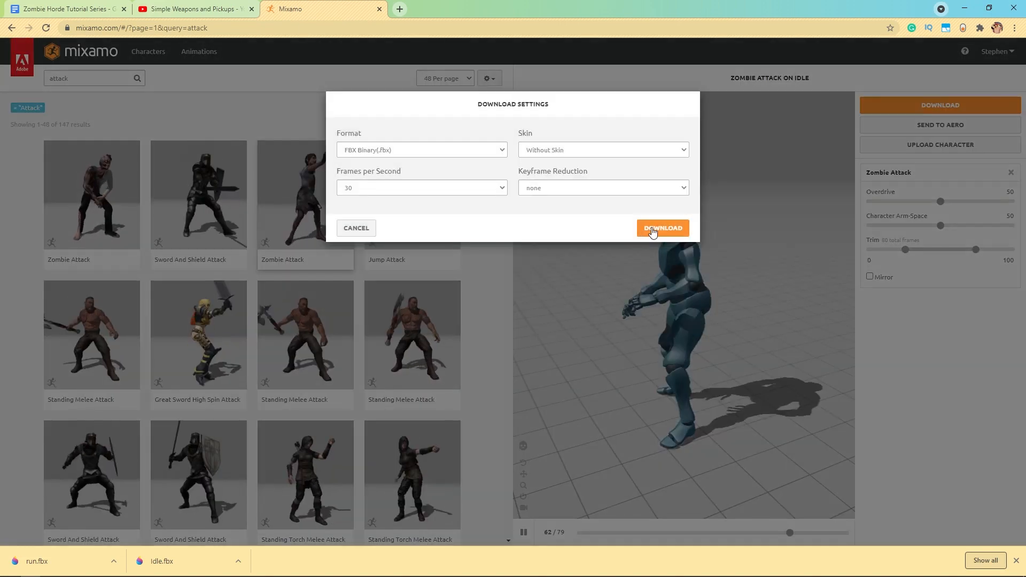
left_click(662, 228)
type("a")
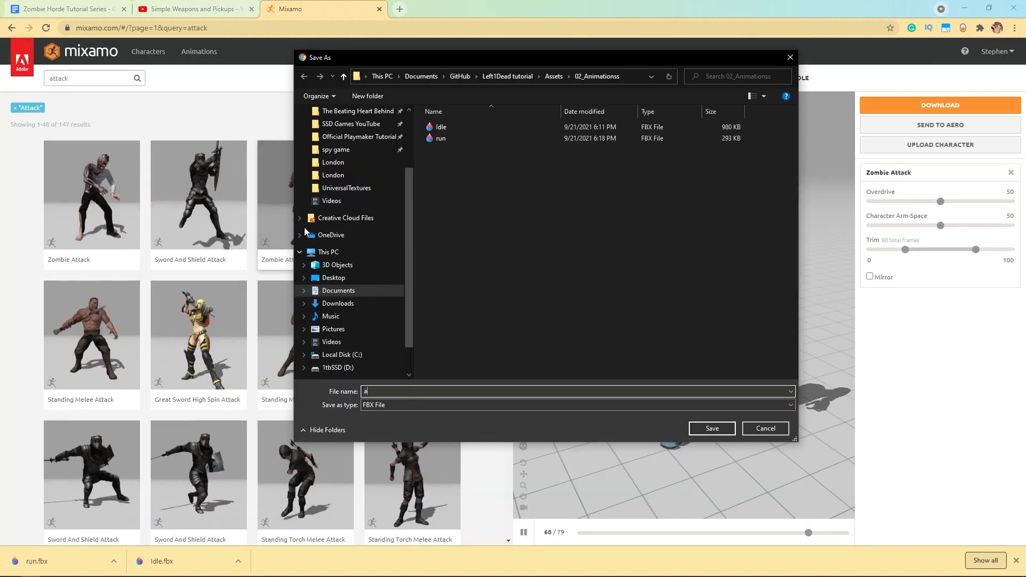
type("ttack")
key("Return")
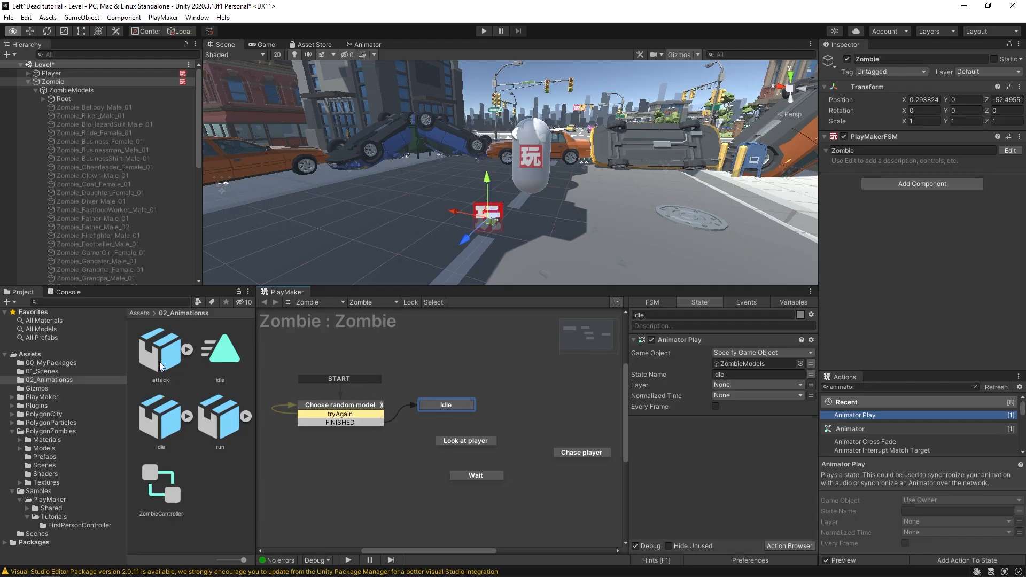
Step: Switch to Unity and set the animation type of the attack and run models to Humanoid, applying the change
left_click(163, 380)
left_click(227, 444, "ctrl")
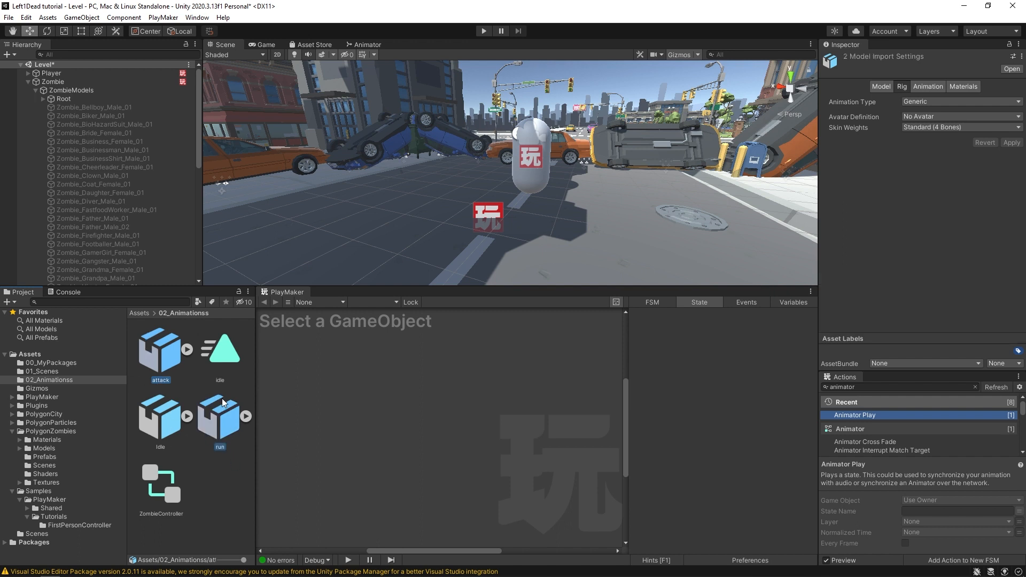
left_click(924, 106)
left_click(943, 151)
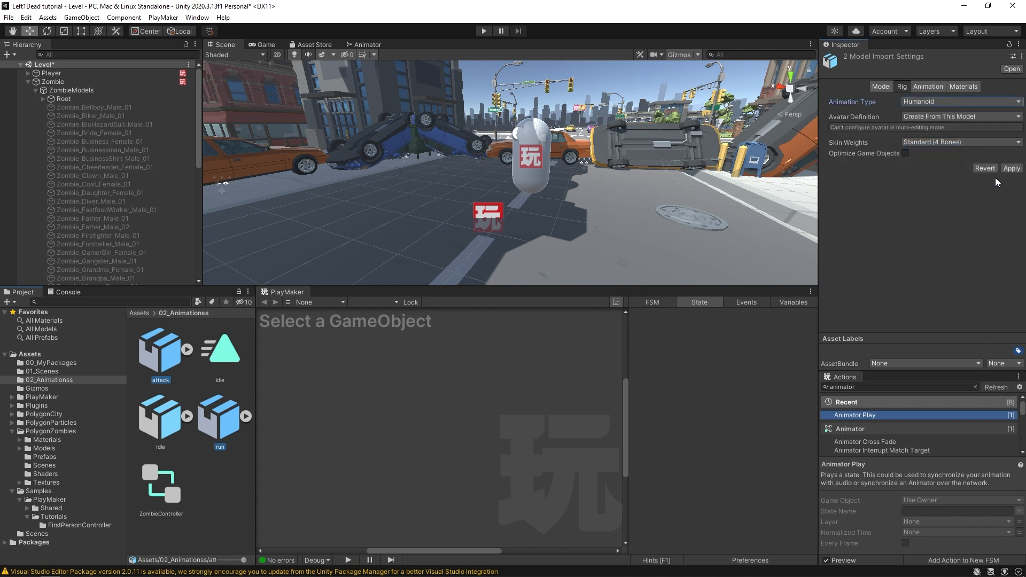
left_click(1011, 169)
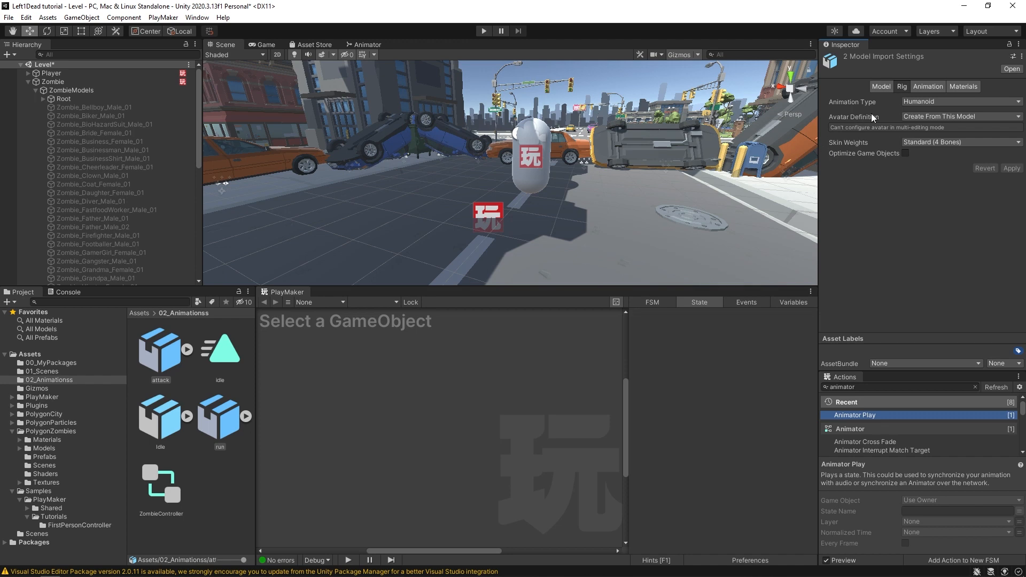
Step: Open the attack model's avatar configuration, check its bone mapping and skeleton, and close it
left_click(161, 360)
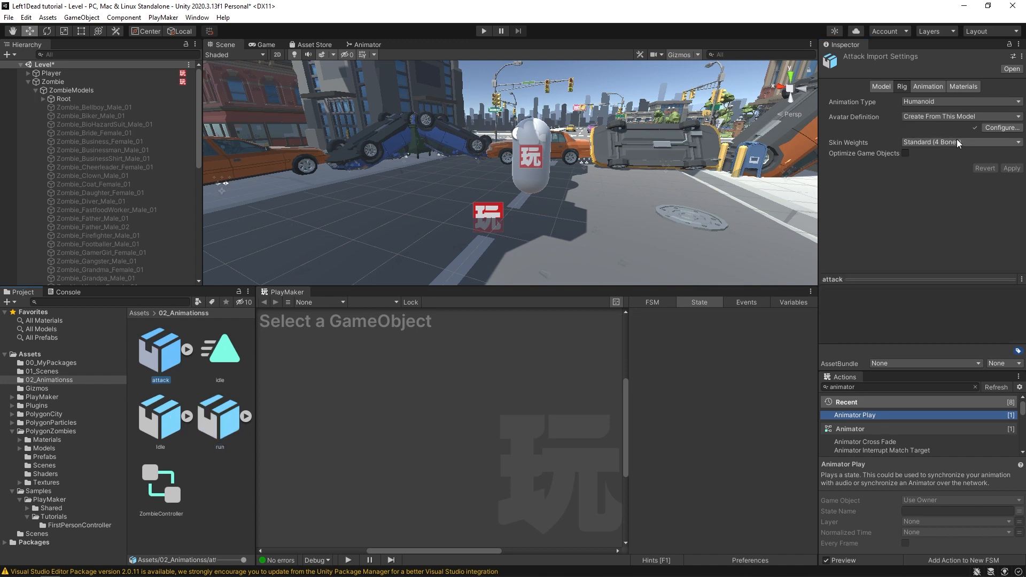
left_click(999, 127)
scroll(850, 221, "down", 10)
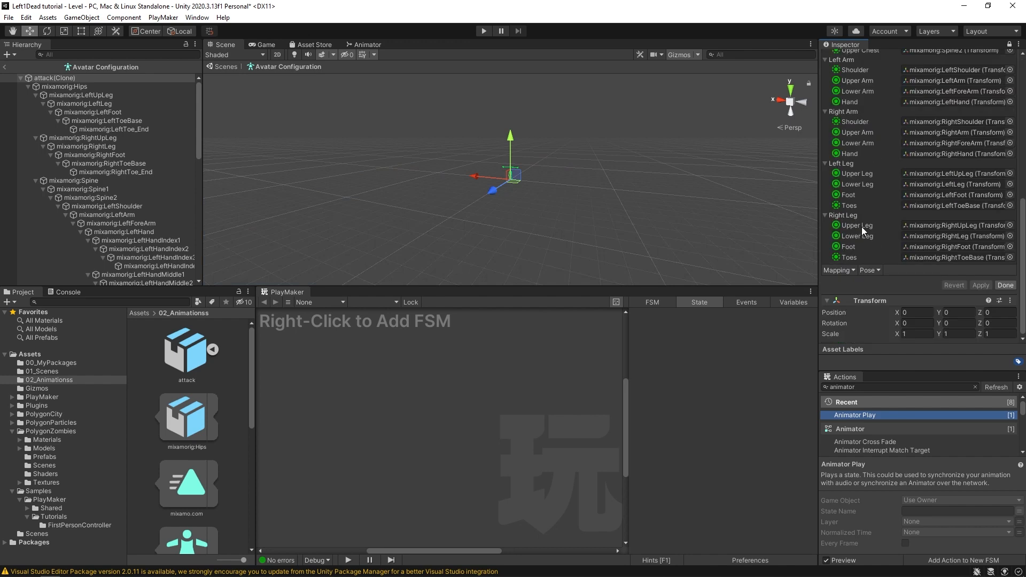
scroll(855, 214, "up", 10)
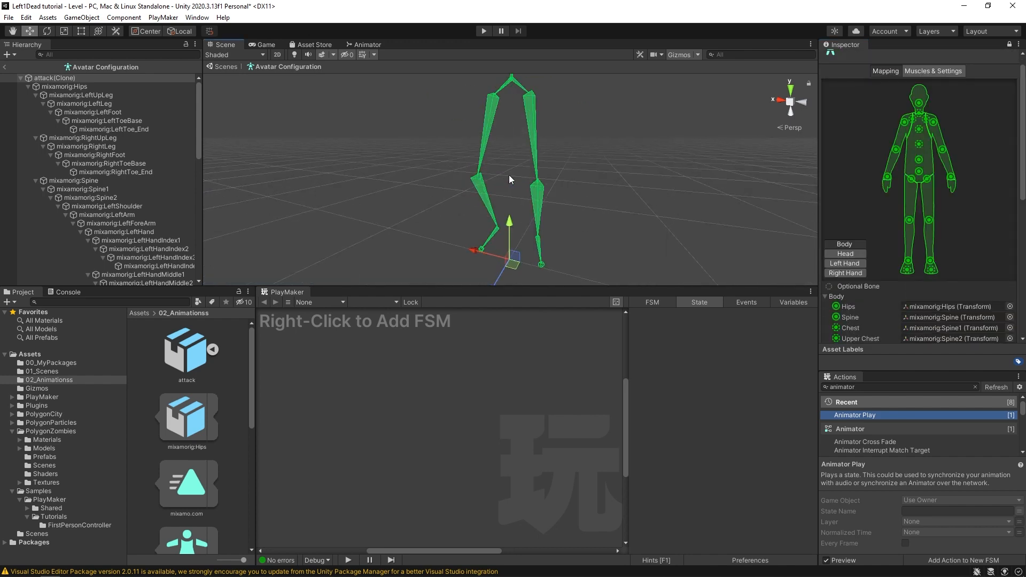
scroll(876, 331, "down", 10)
left_click(1005, 285)
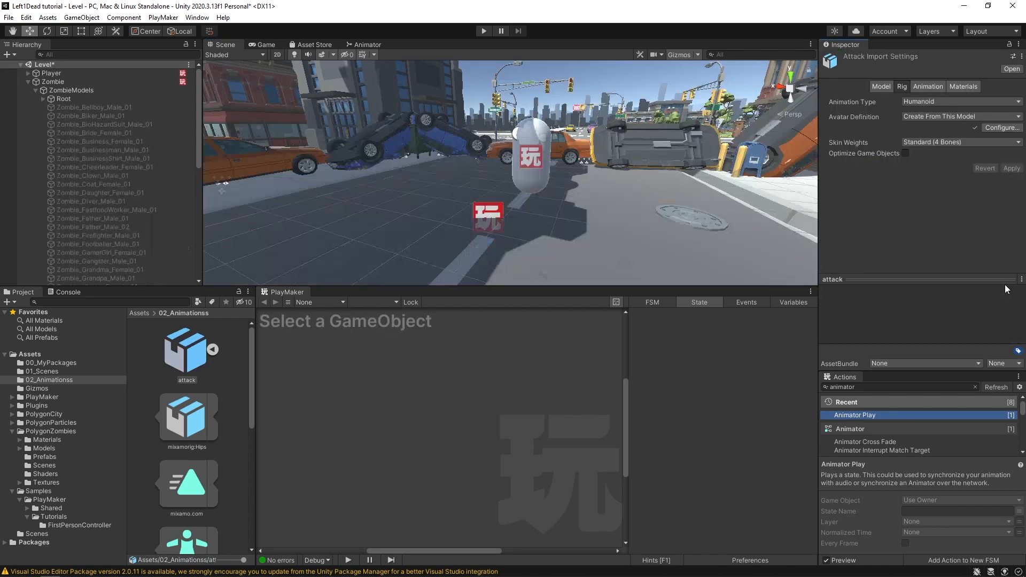
Step: Widen the asset browser and check the bone mapping in the run model's avatar configuration
left_click_drag(255, 473, 336, 473)
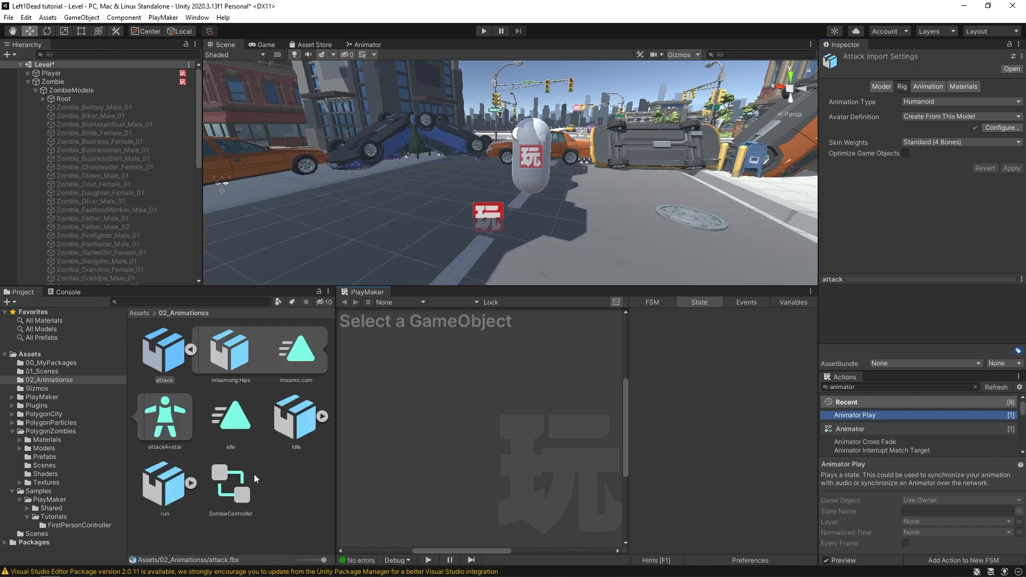
left_click(159, 487)
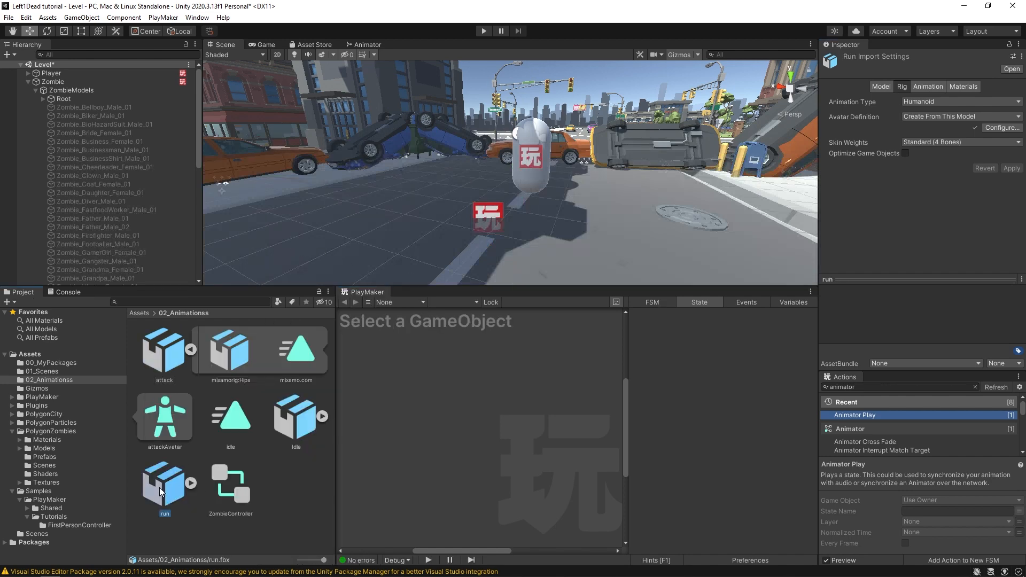
left_click(1000, 128)
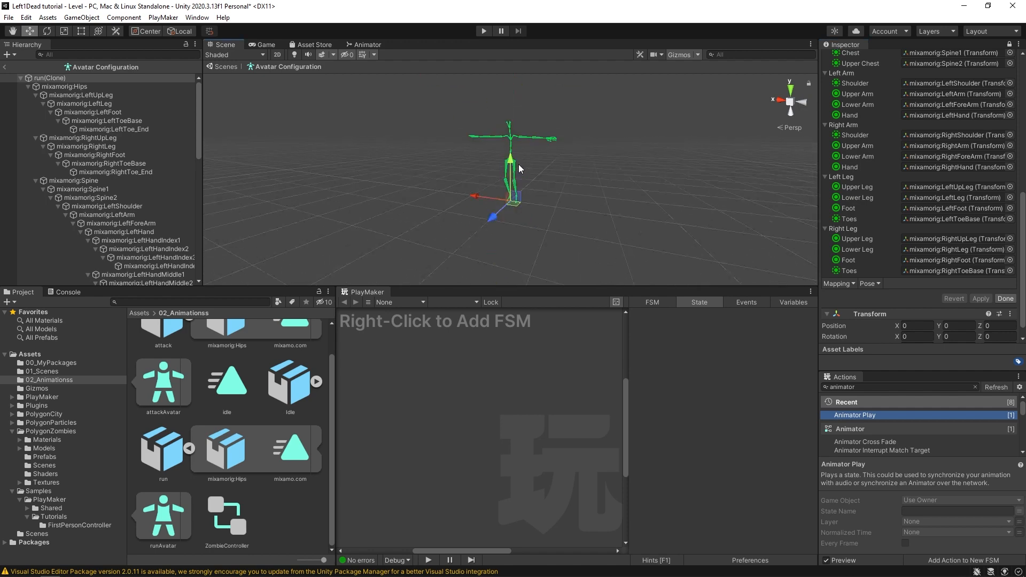
left_click(1005, 285)
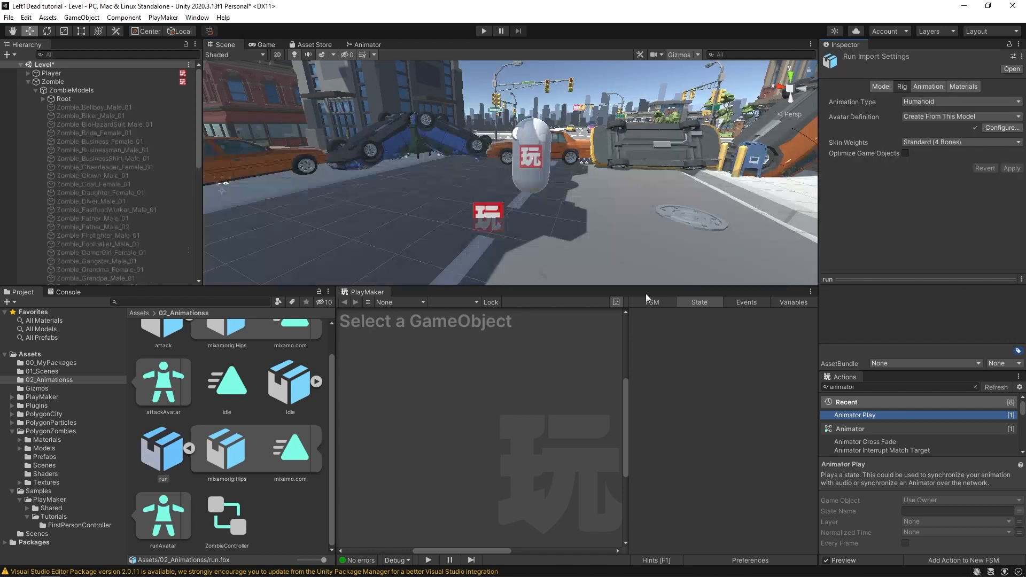
Step: Duplicate the mixamo.com clip inside the attack model, rename the copy as attack, and enable Loop Time on it
scroll(284, 357, "up", 1)
left_click(283, 357)
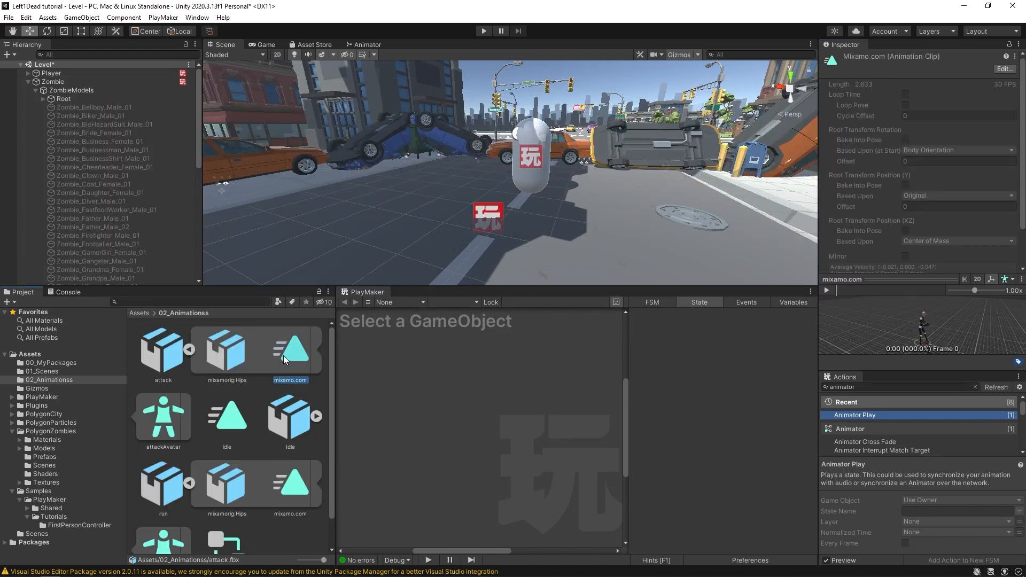
key("ctrl+d")
key("F2")
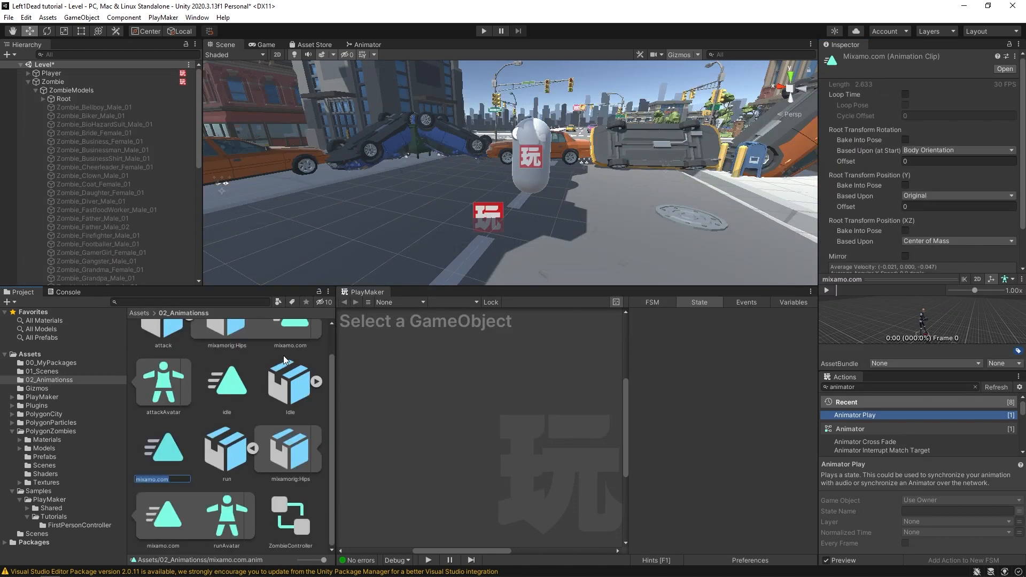
type("attack")
key("Return")
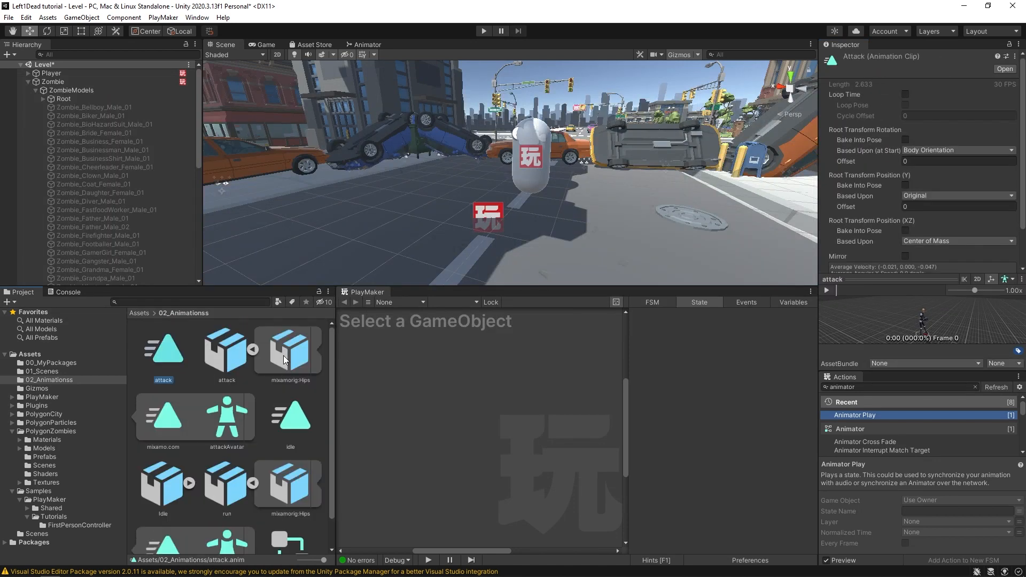
left_click(904, 95)
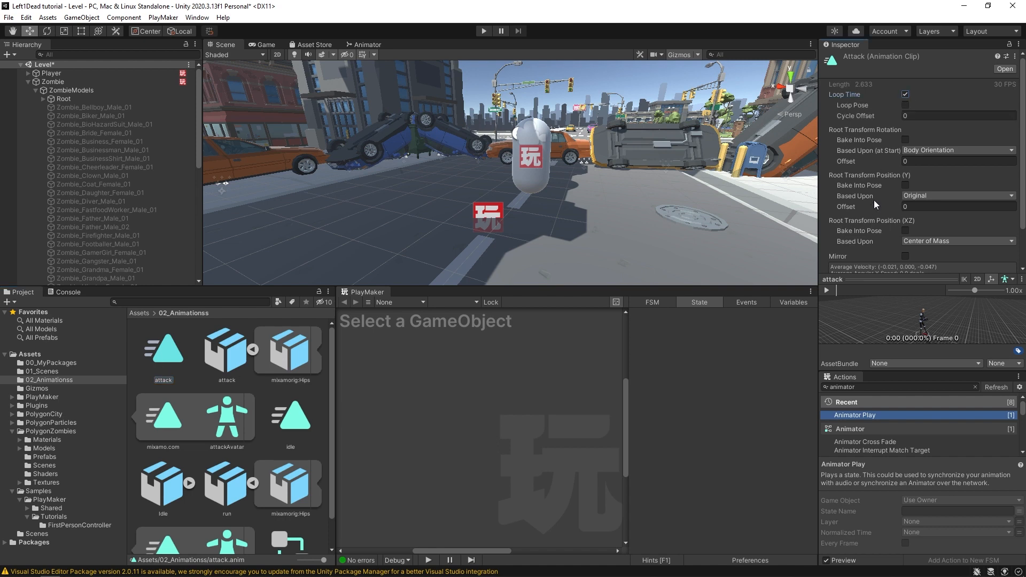
scroll(874, 200, "down", 2)
Step: Collapse the attack model, duplicate the run model's mixamo.com clip, and enable Loop Time on the copy
left_click(252, 348)
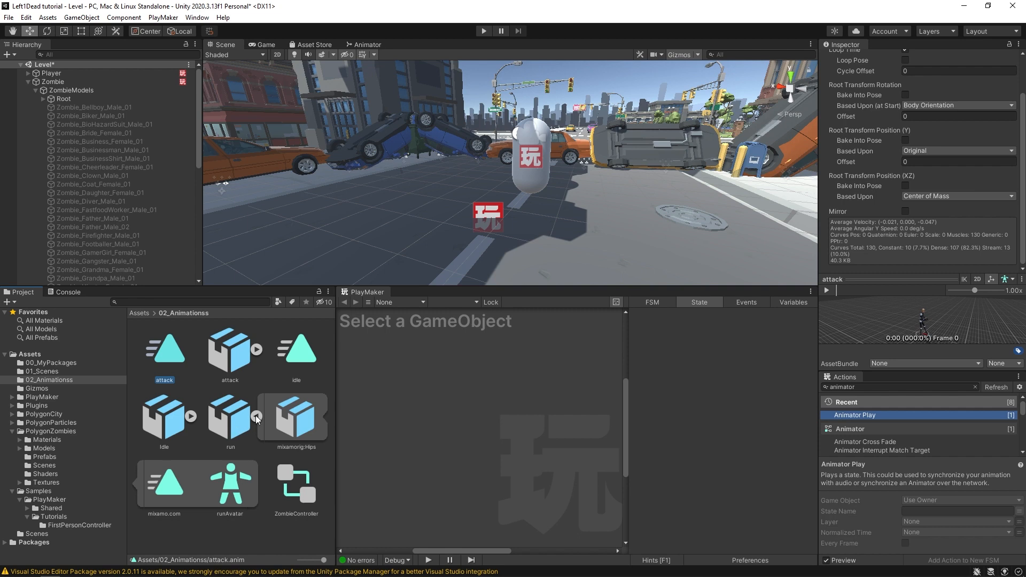
left_click(155, 487)
key("ctrl+d")
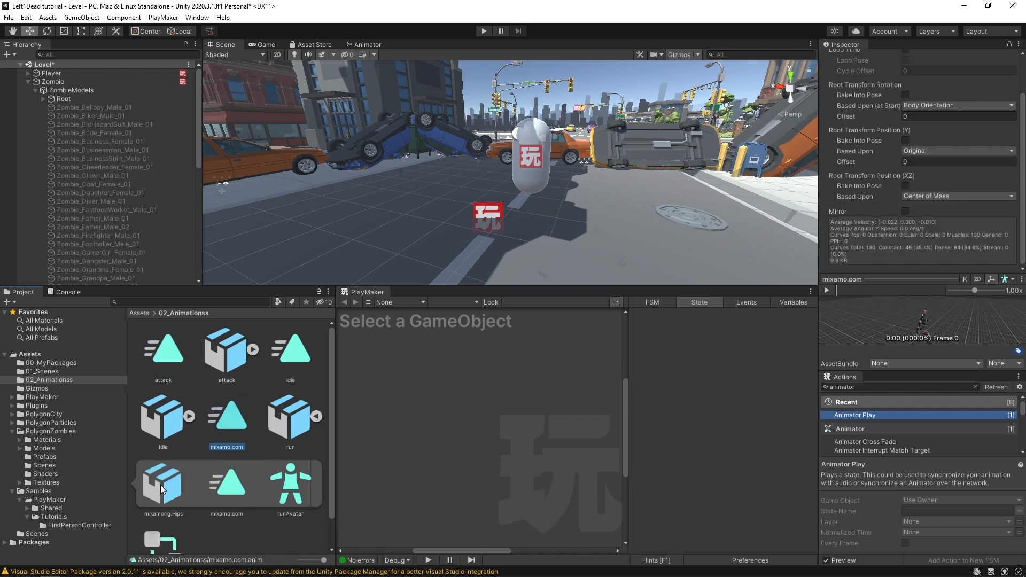
scroll(832, 182, "up", 2)
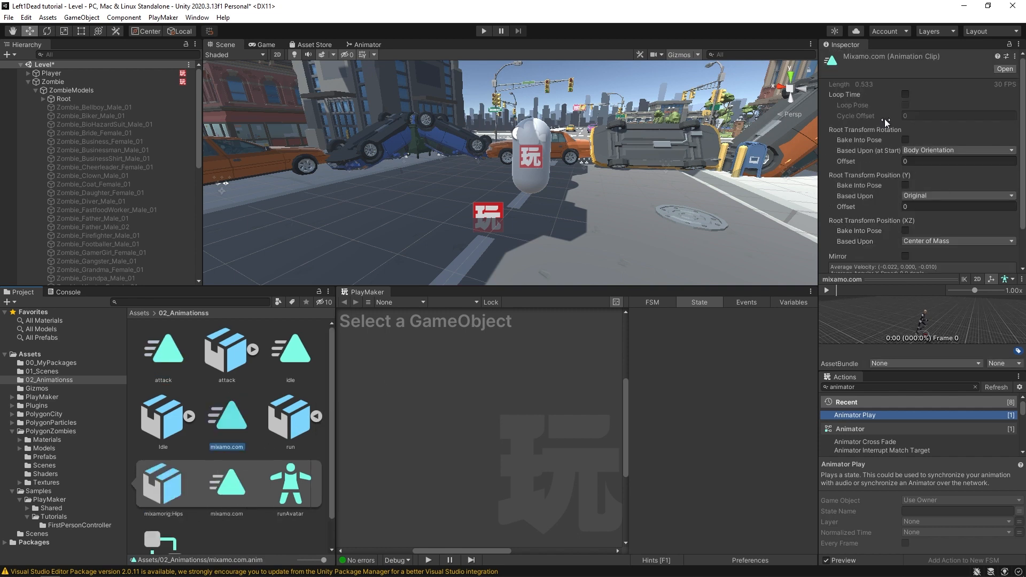
left_click(904, 97)
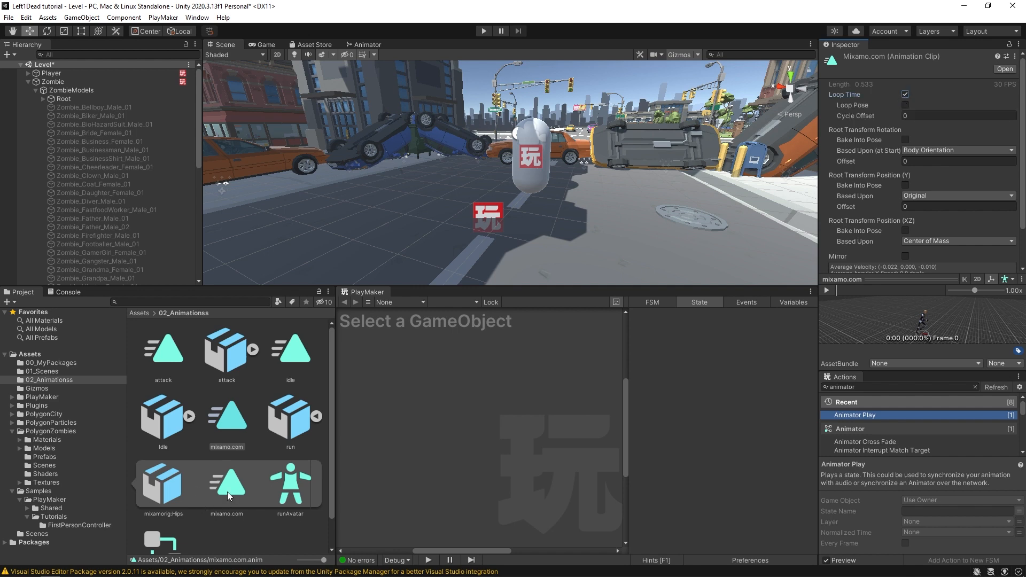
scroll(228, 492, "down", 2)
left_click(227, 389)
key("F2")
type("att")
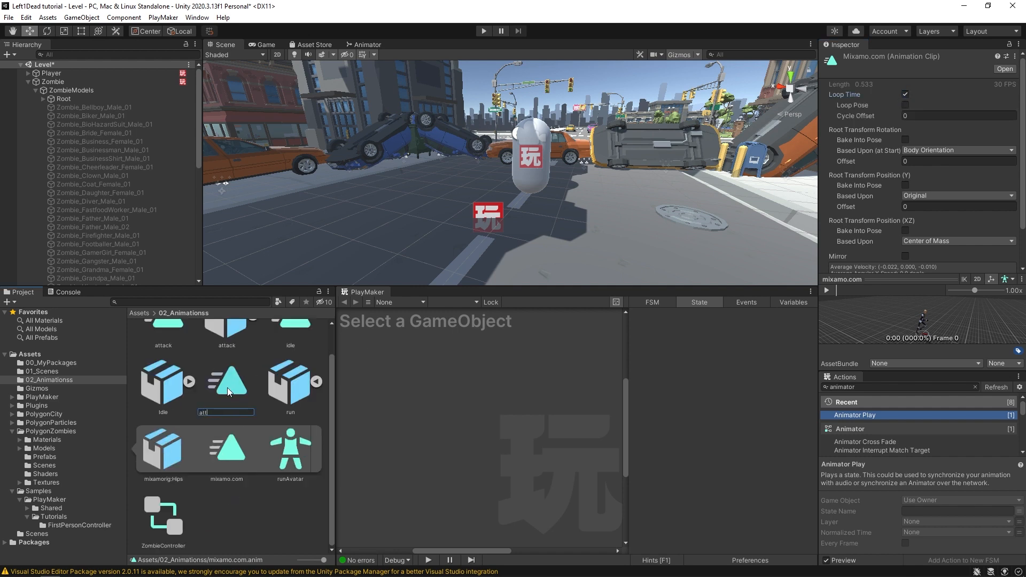
type("ack")
key("Return")
Step: Rename the duplicated mixamo.com clip as run
key("F2")
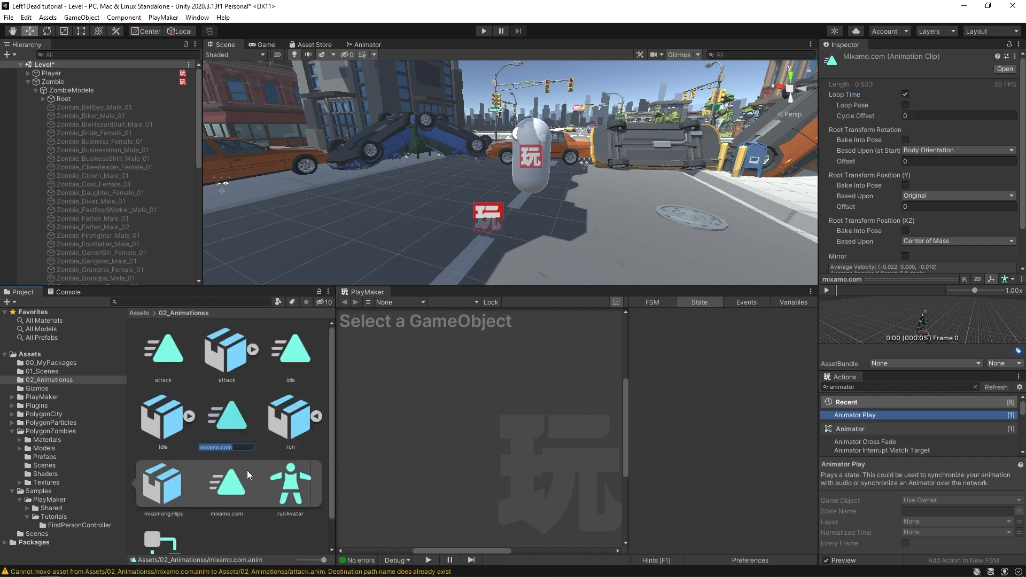
type("run")
key("Return")
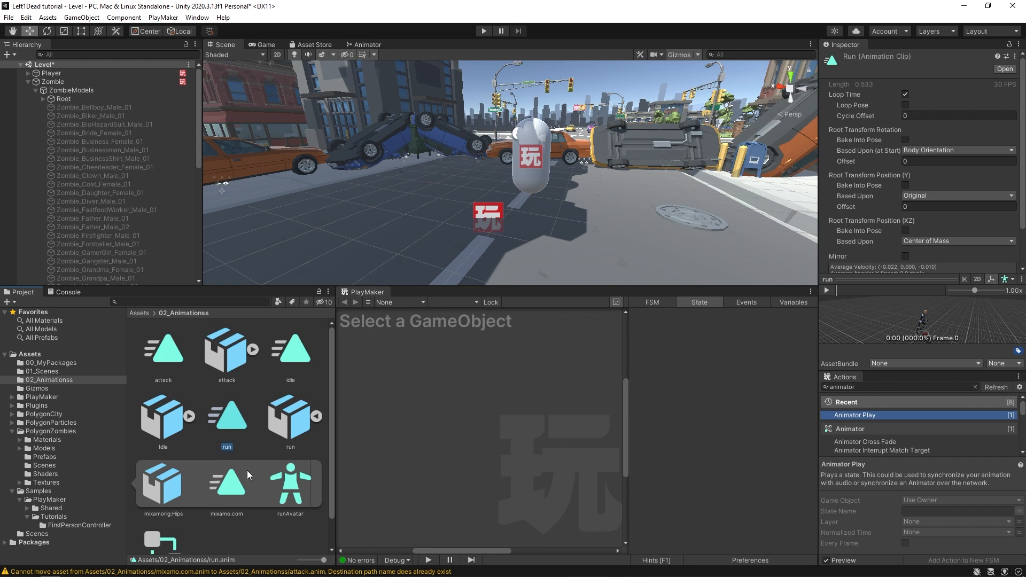
Step: Create a folder named fbx backups inside the 02_Animationss folder
right_click(240, 496)
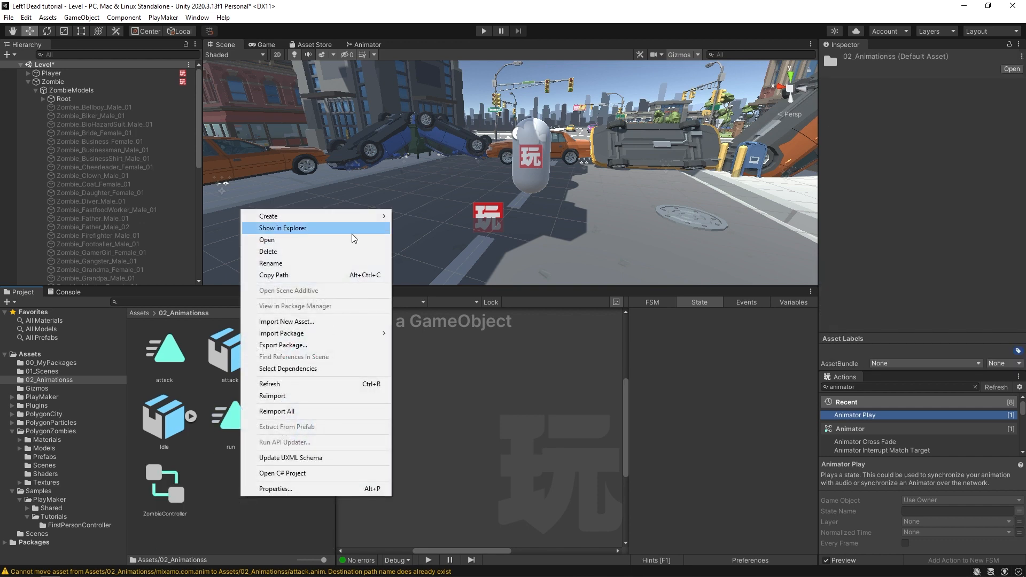
mouse_move(341, 215)
left_click(416, 129)
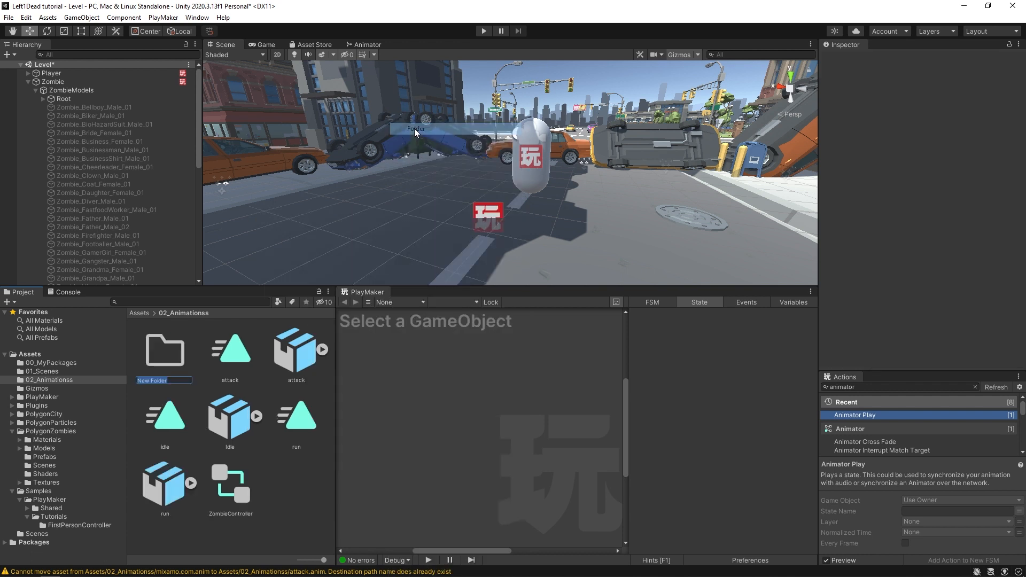
type("fbx backups")
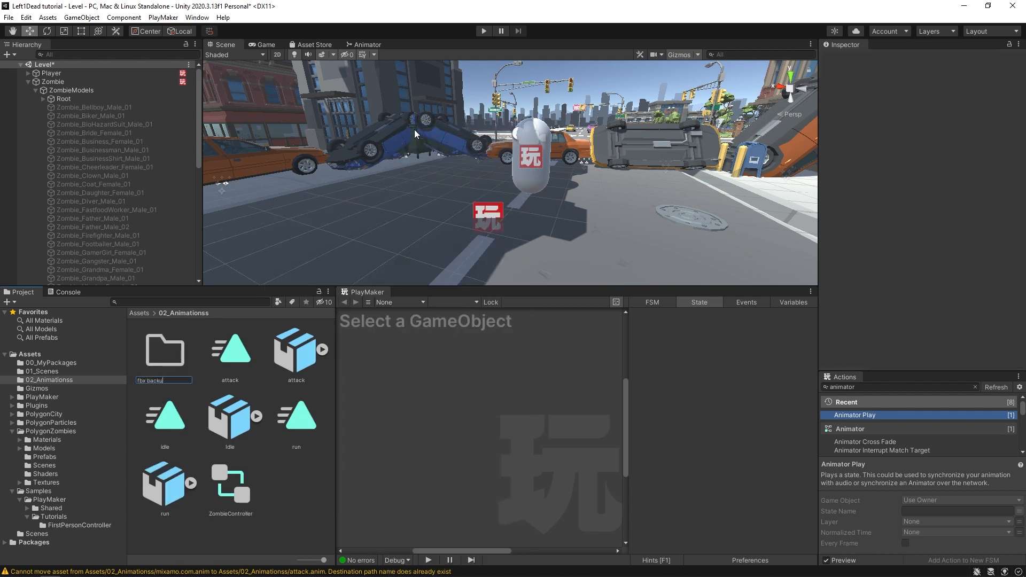
key("Return")
Step: Move the attack, Idle and run FBX models into the fbx backups folder
left_click(283, 353)
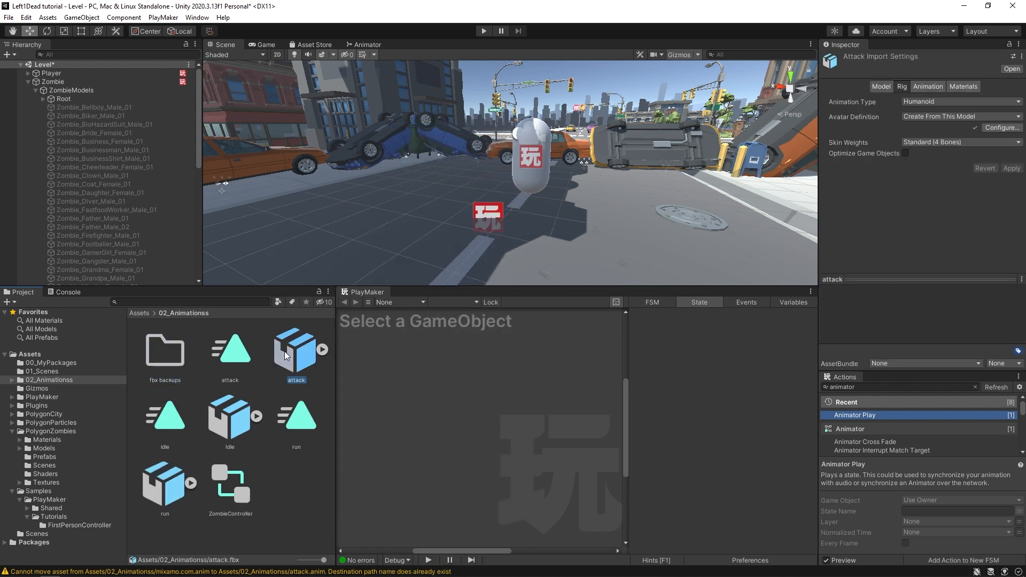
left_click(224, 412, "ctrl")
left_click(165, 485, "ctrl")
left_click_drag(164, 486, 162, 353)
Step: Review the settings of the attack, idle and run animation clips in the 02_Animationss folder
left_click(233, 355)
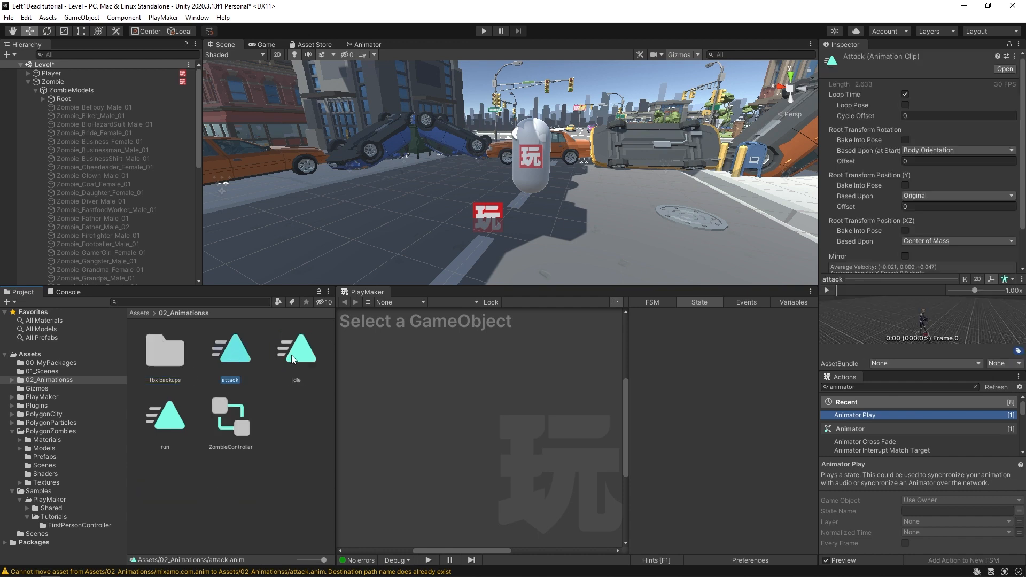
left_click(297, 350)
left_click(168, 417)
left_click(239, 349)
left_click(296, 347)
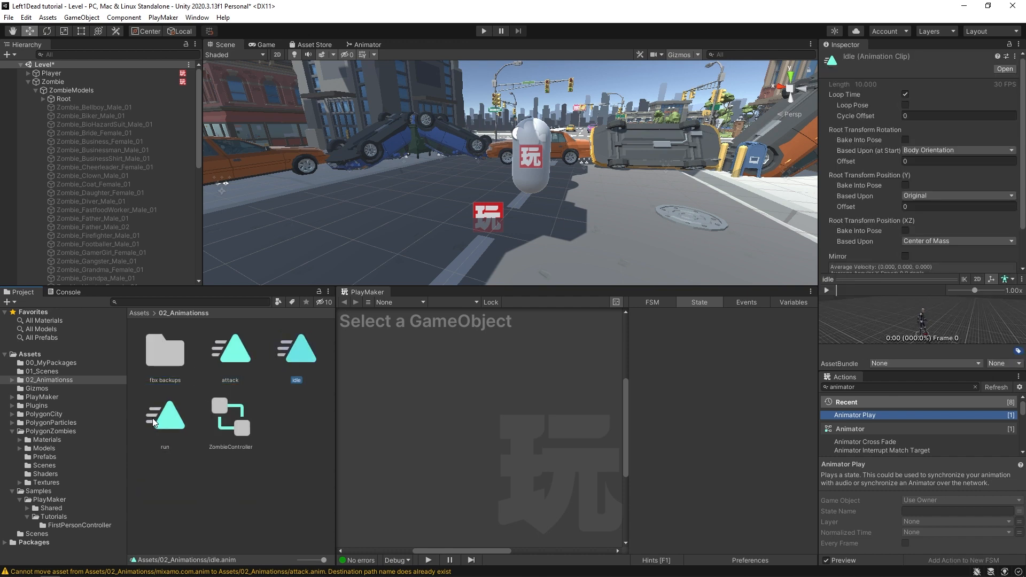
left_click(160, 418)
left_click(210, 503)
left_click(230, 352)
left_click(290, 355)
left_click(177, 412)
left_click(232, 353)
left_click(295, 355)
left_click(246, 474)
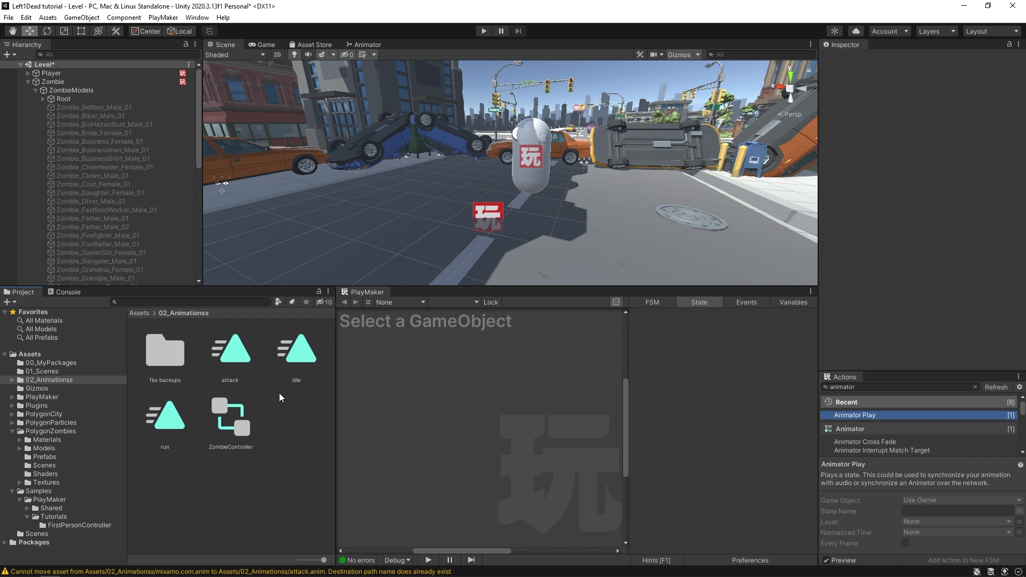
Step: Select the Zombie object to show its state machine and open PlayMaker's add-ons download page
left_click(49, 82)
middle_click_drag(455, 458, 453, 445)
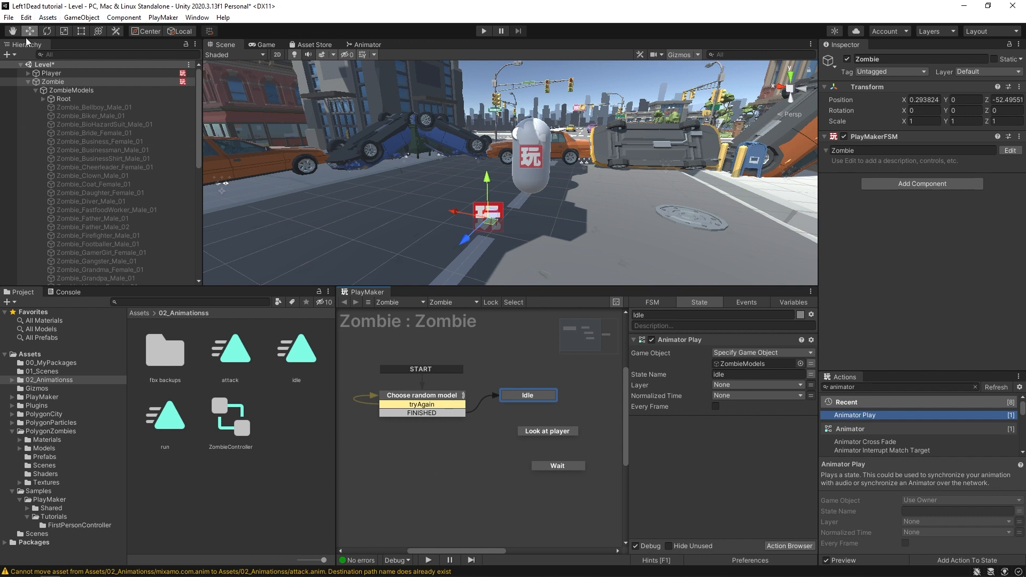
left_click(163, 17)
mouse_move(179, 108)
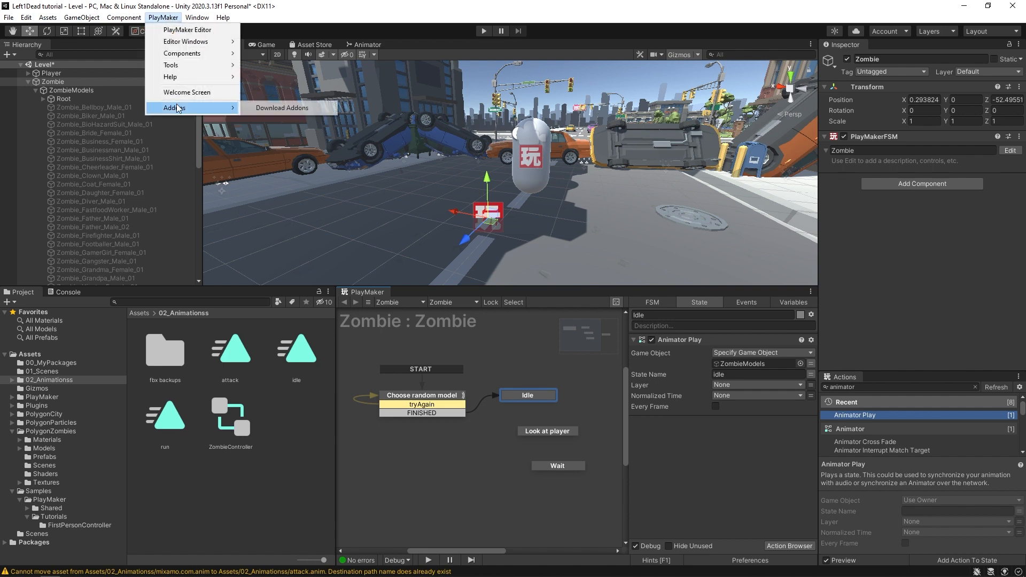
left_click(263, 108)
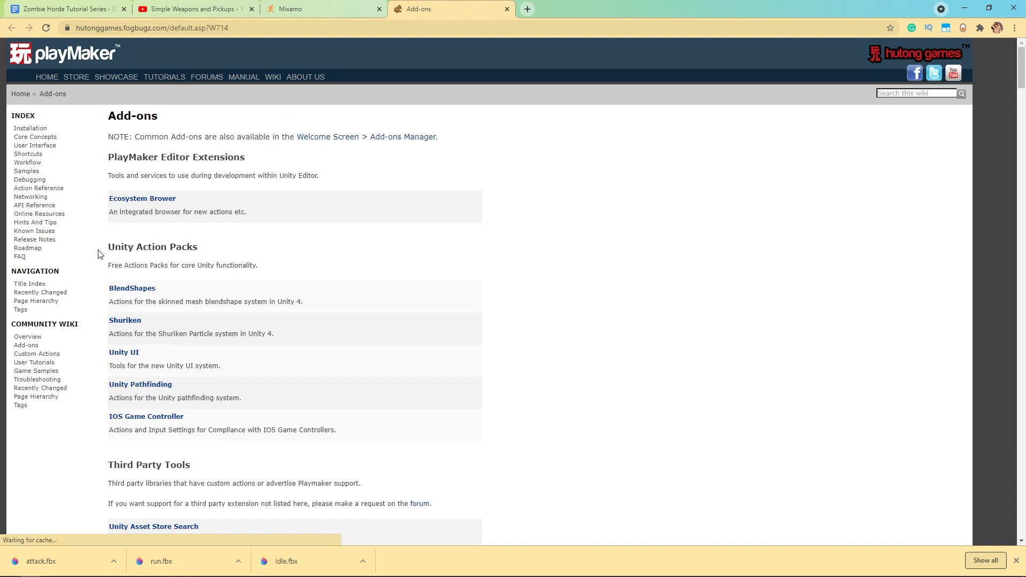
Step: Download the EcosystemBrowser package from the add-ons page and save it as Ecosystem in the project's Assets/00_MyPackages folder
left_click(136, 199)
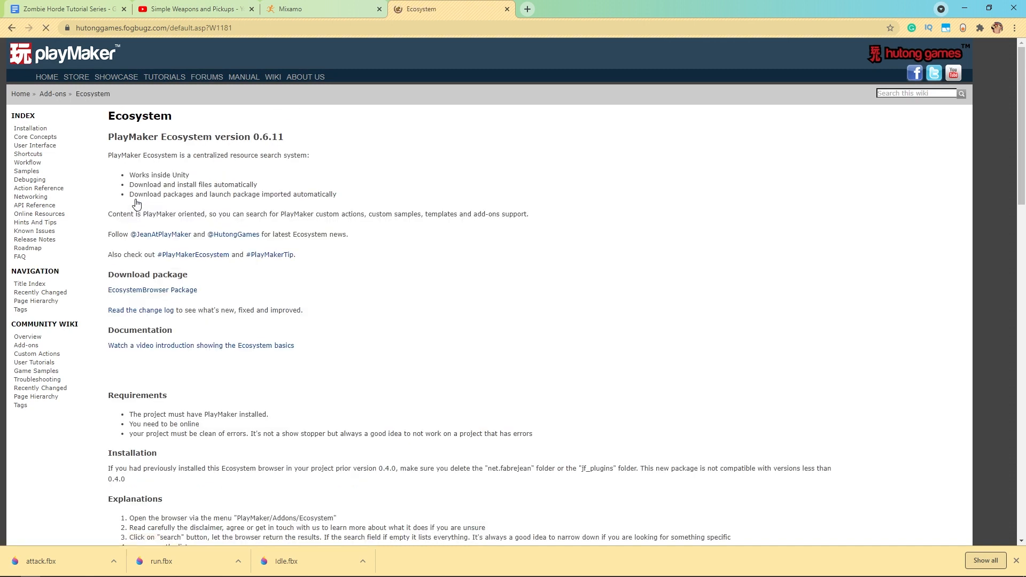
left_click(133, 291)
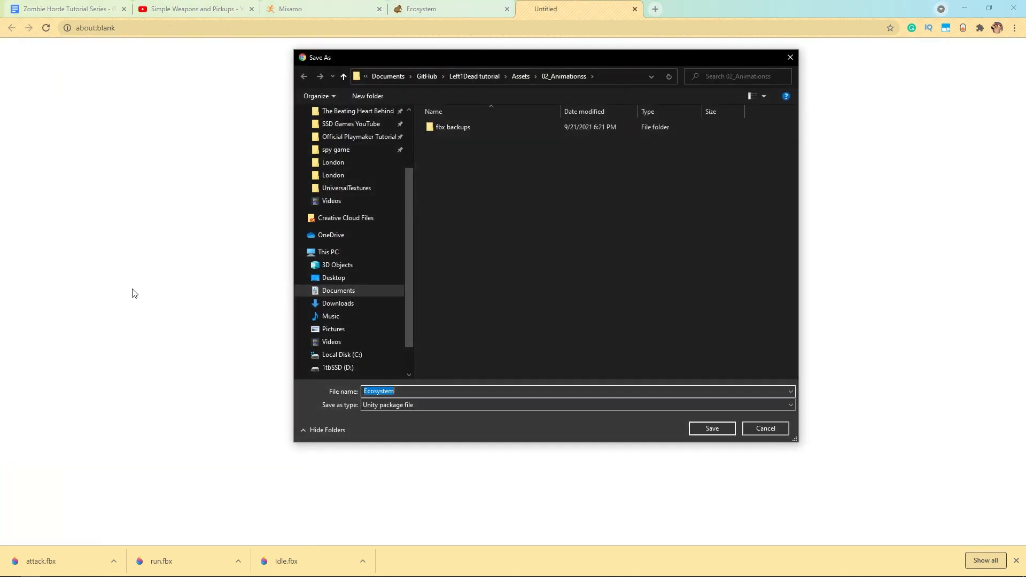
left_click(519, 77)
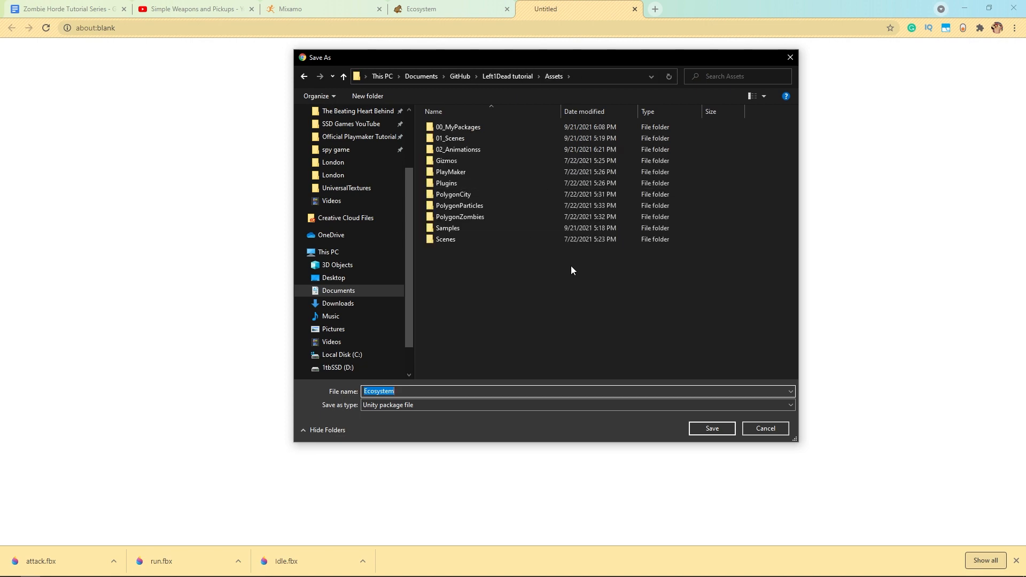
left_click(534, 282)
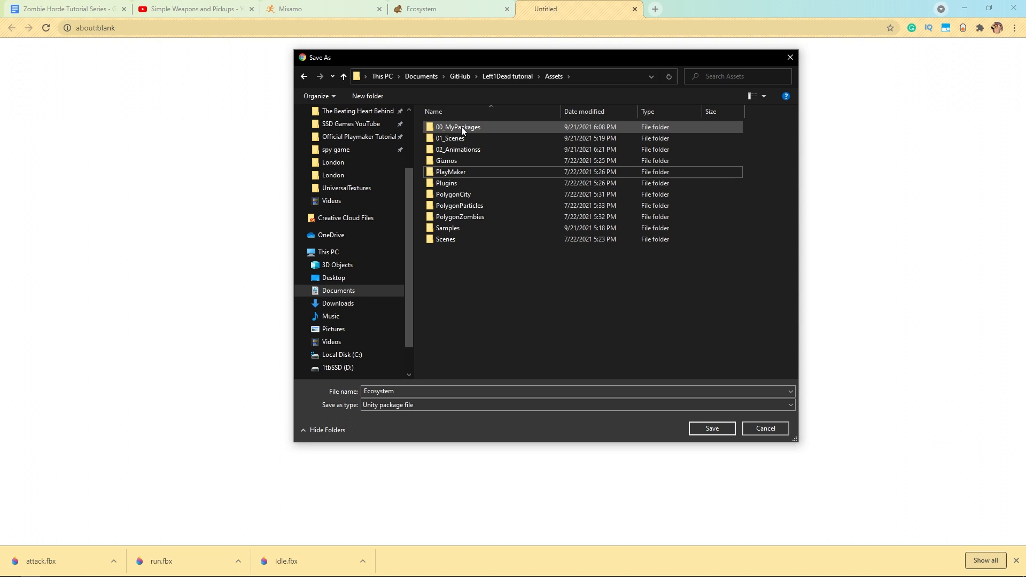
double_click(491, 127)
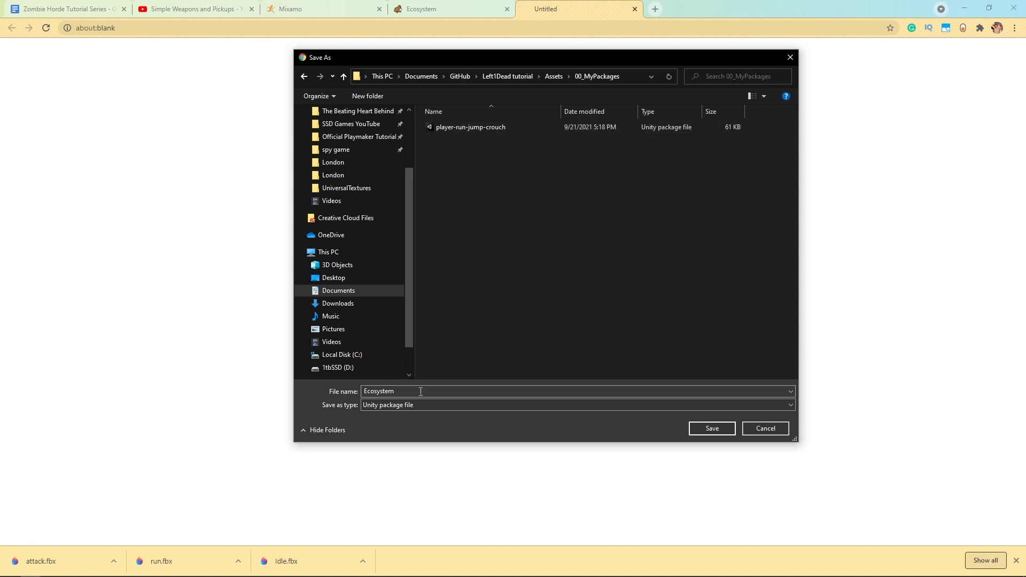
left_click(710, 428)
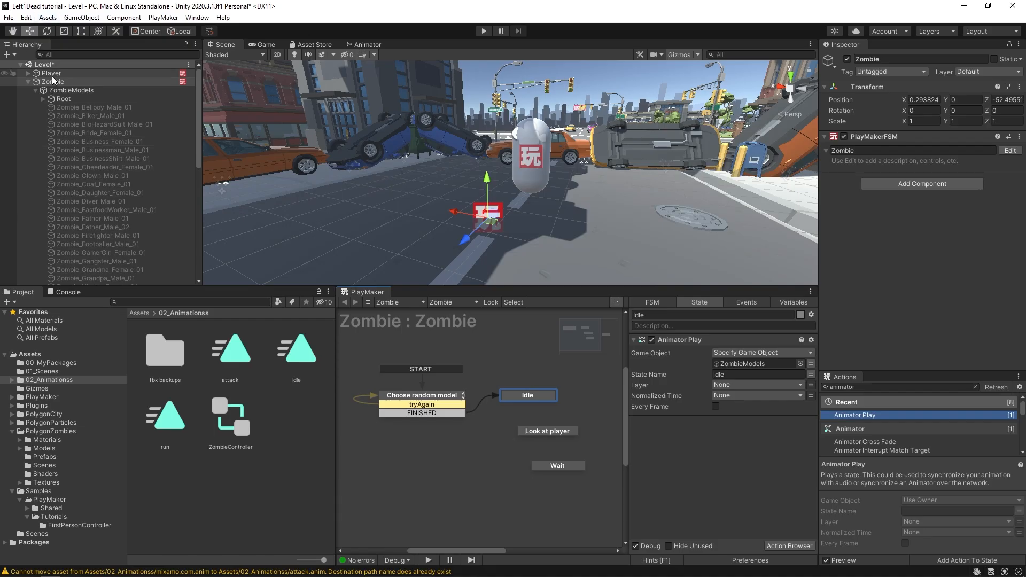
Step: Import all contents of the Ecosystem package from the 00_MyPackages folder into the Unity project
left_click(45, 363)
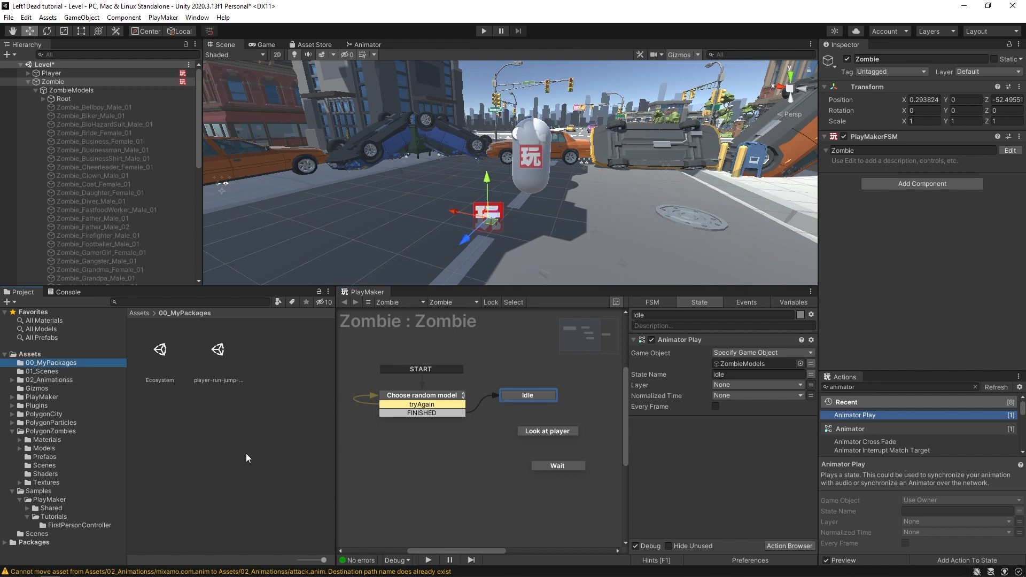
double_click(159, 350)
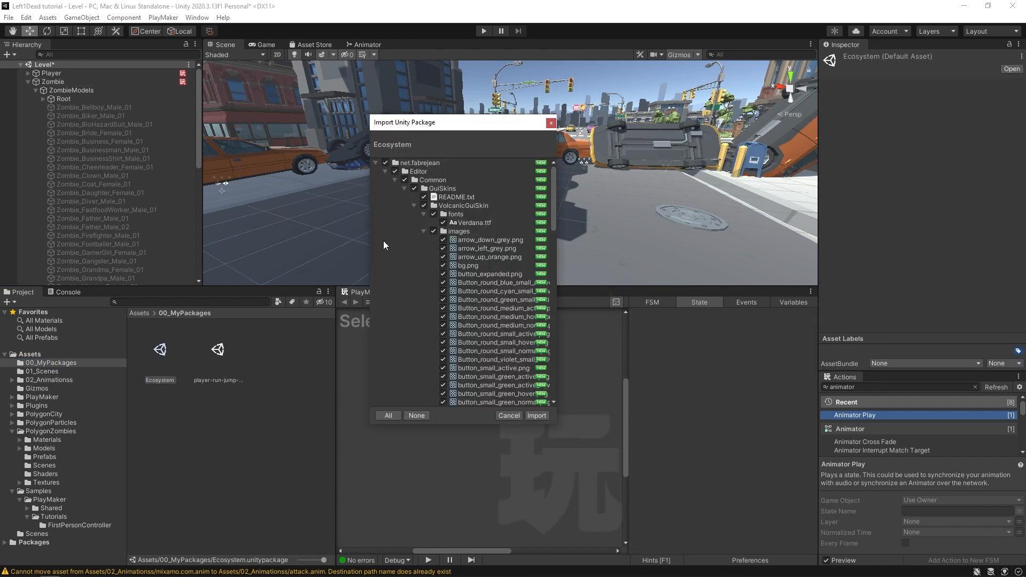
left_click(536, 415)
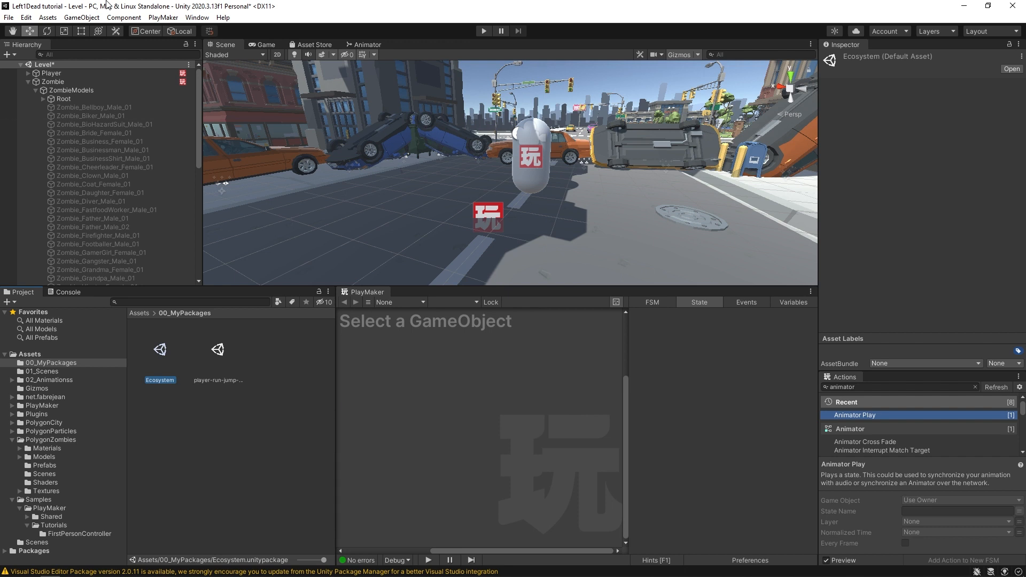
Step: Open PlayMaker's Ecosystem Browser and accept its disclaimer to use the ecosystem
left_click(162, 18)
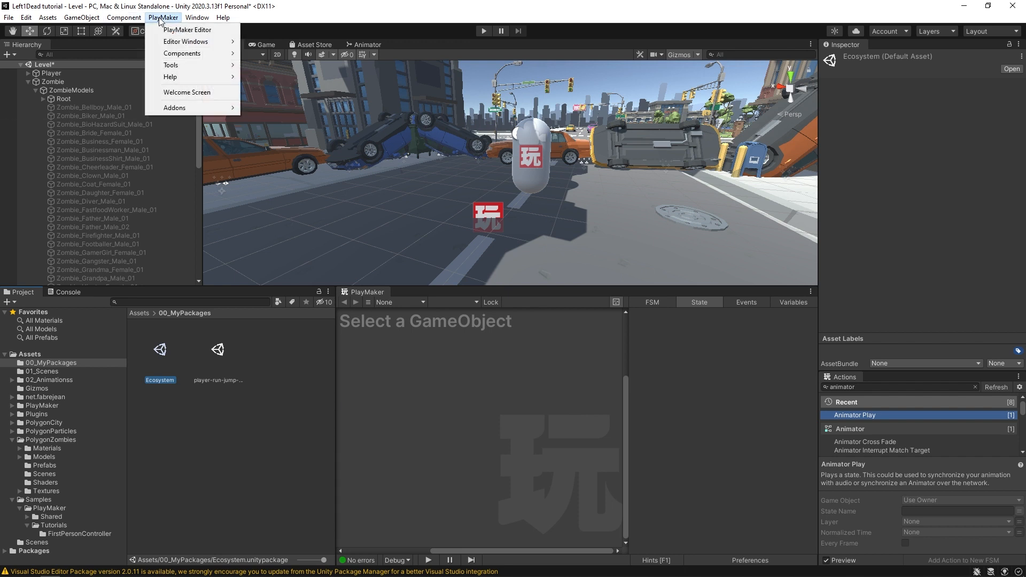
mouse_move(171, 108)
mouse_move(294, 118)
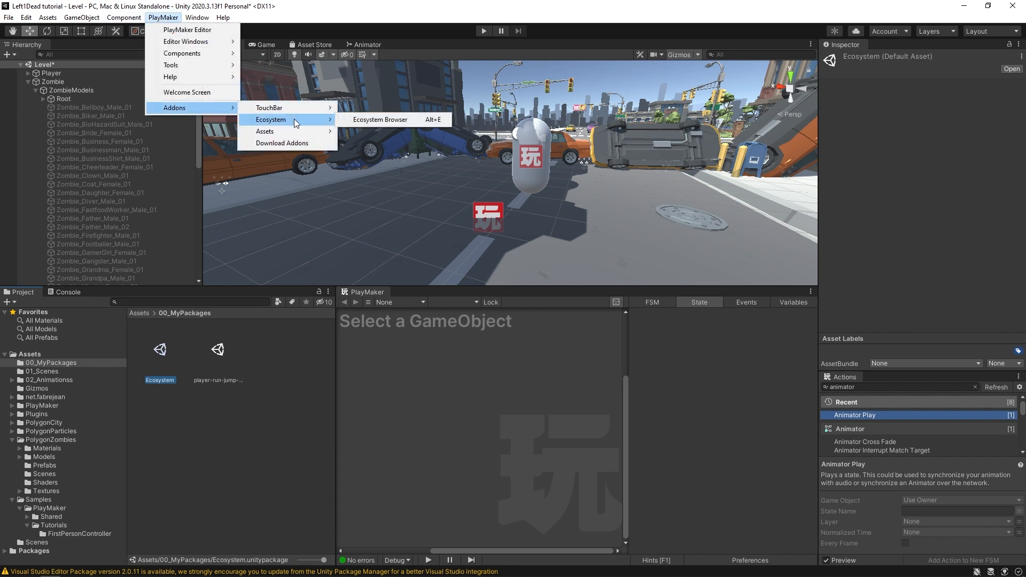
left_click(422, 121)
left_click_drag(154, 66, 379, 84)
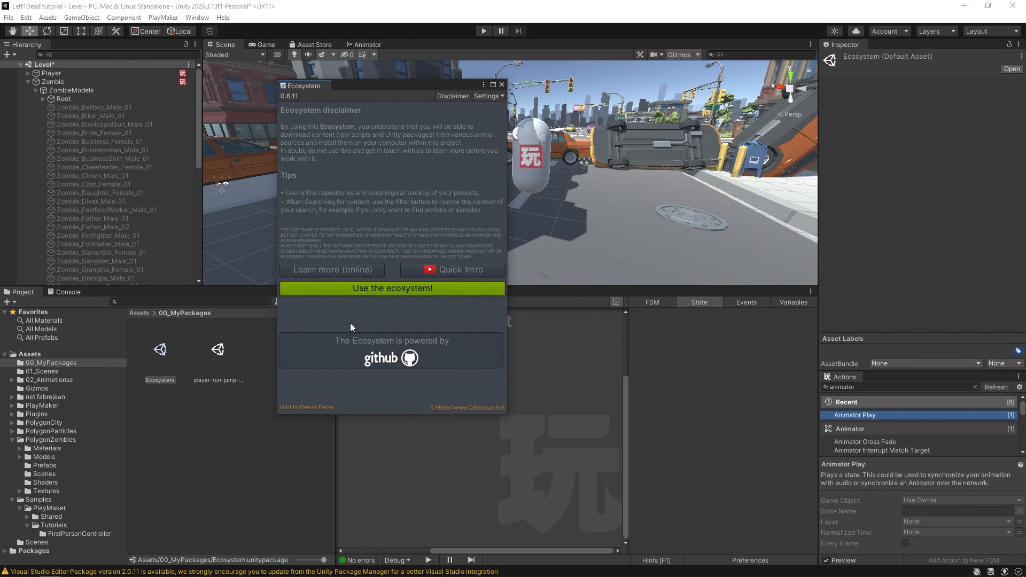
left_click(387, 288)
left_click_drag(373, 83, 387, 143)
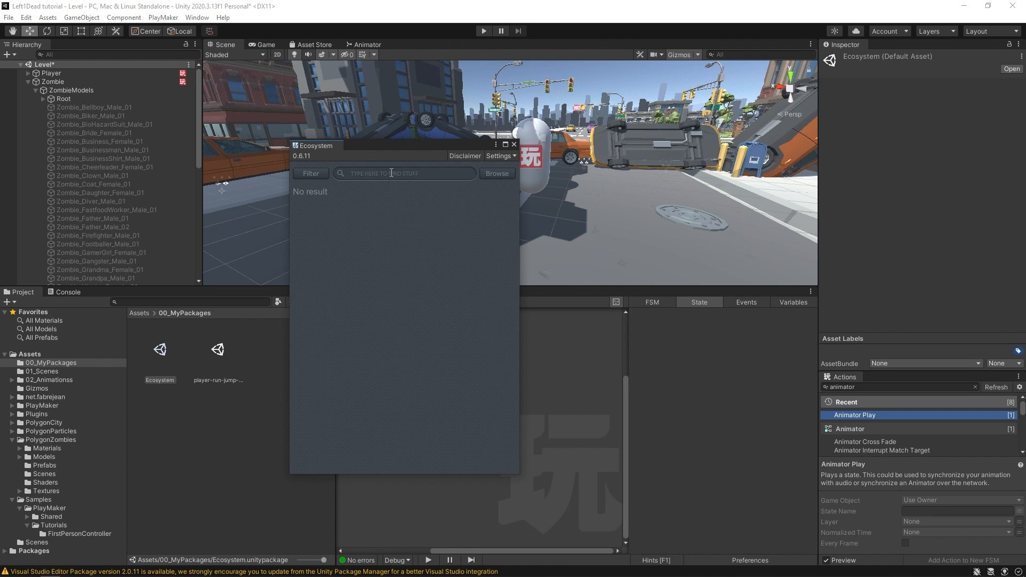
Step: Search the Ecosystem for "pathfinding", import the complete Path Finding package and close the Ecosystem Browser
left_click(387, 171)
type("pathfinding")
key("Return")
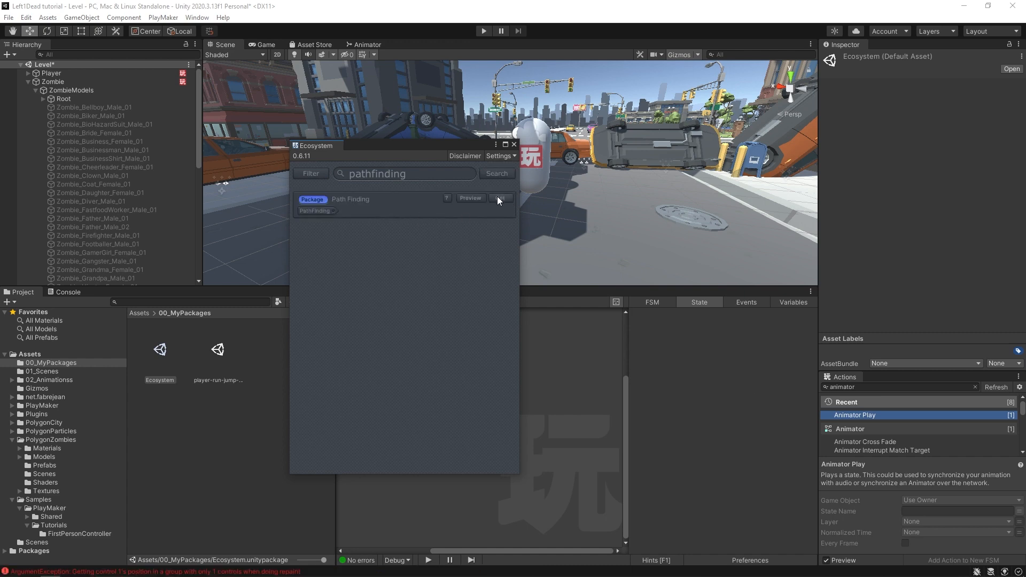
left_click(500, 198)
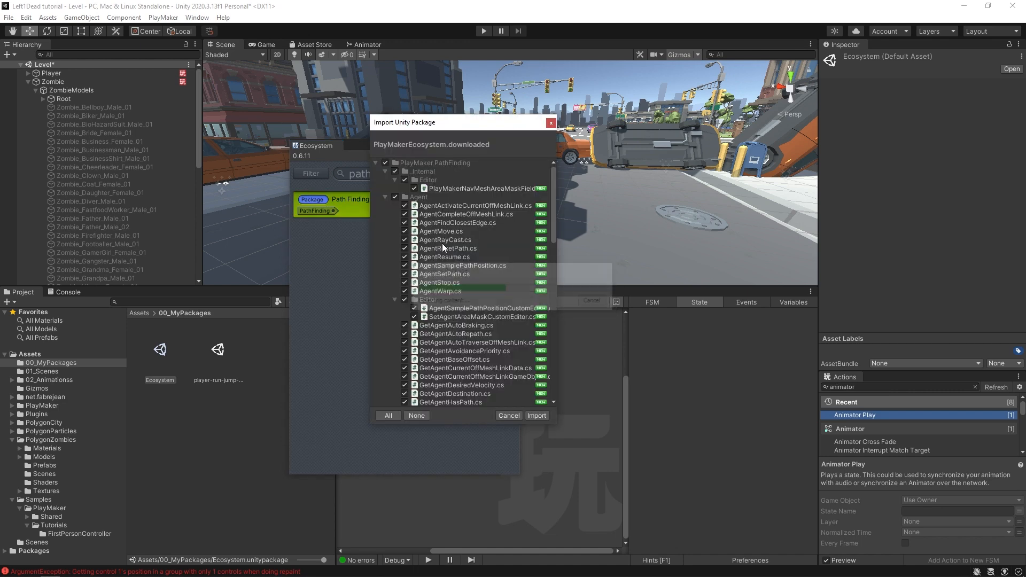
left_click(540, 414)
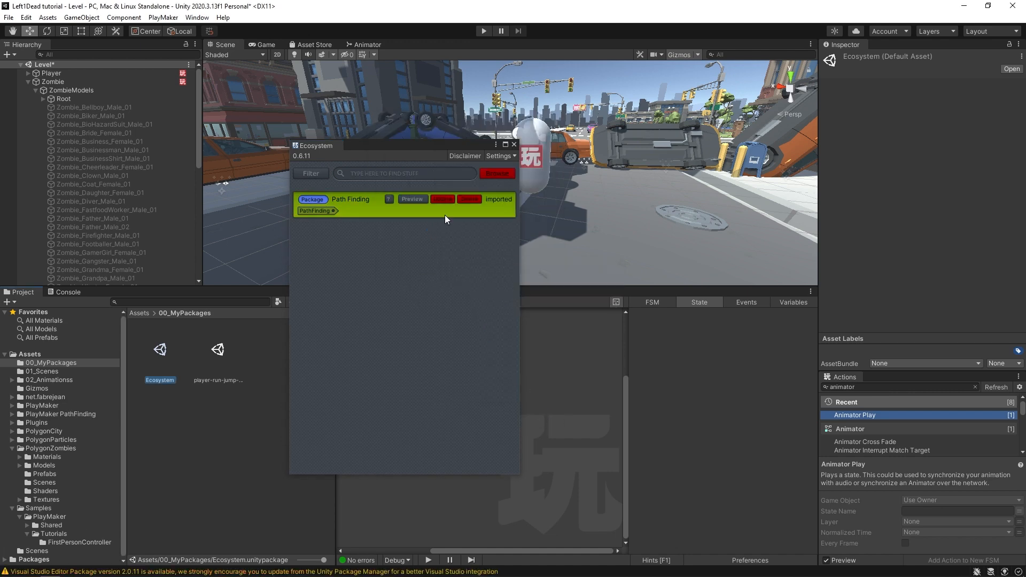
left_click(514, 144)
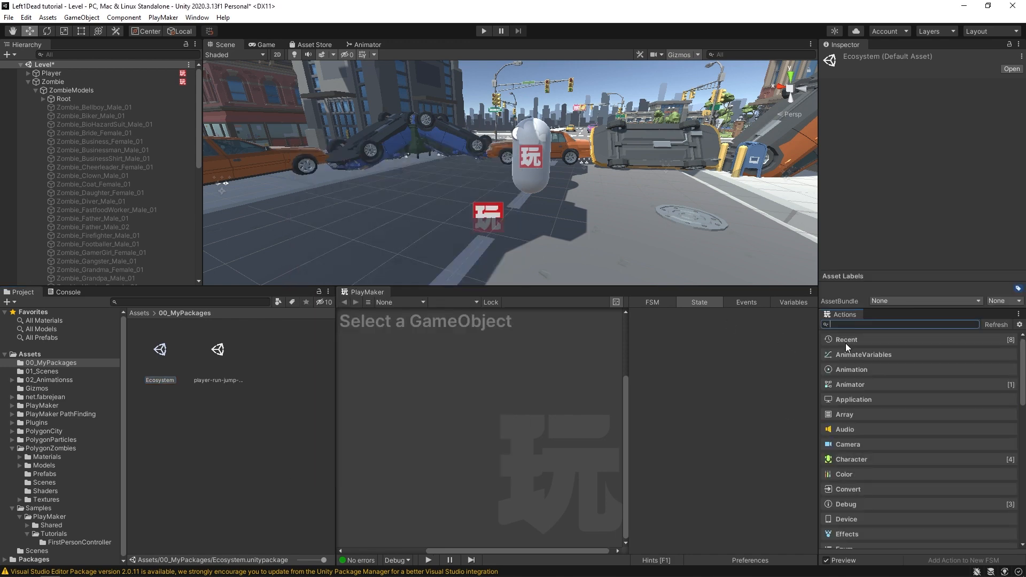
Step: Look over the NavMeshAgent actions and add the Set Agent Is Stopped action above Animator Play in the Zombie's Idle state
scroll(909, 445, "down", 10)
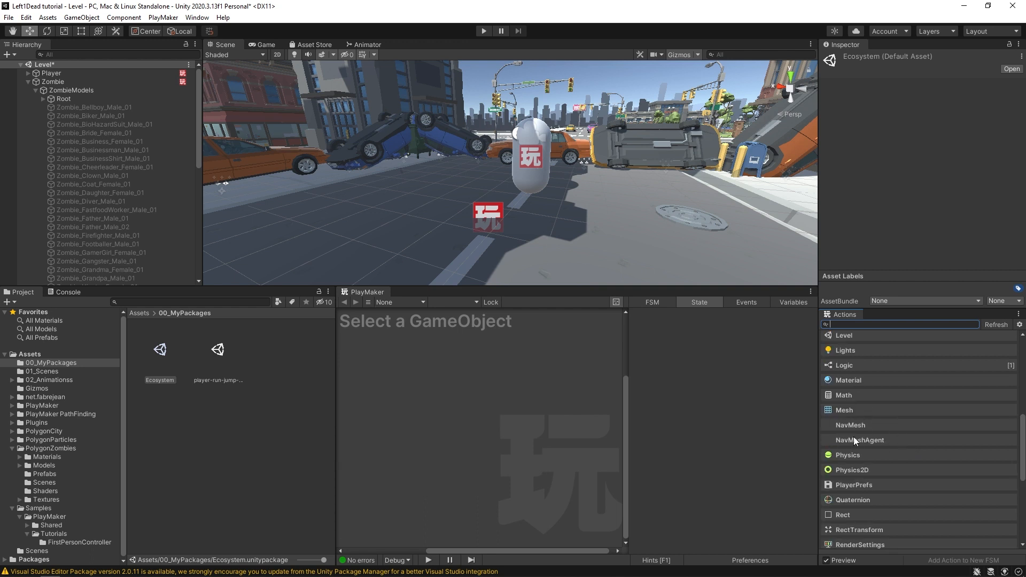
left_click(853, 439)
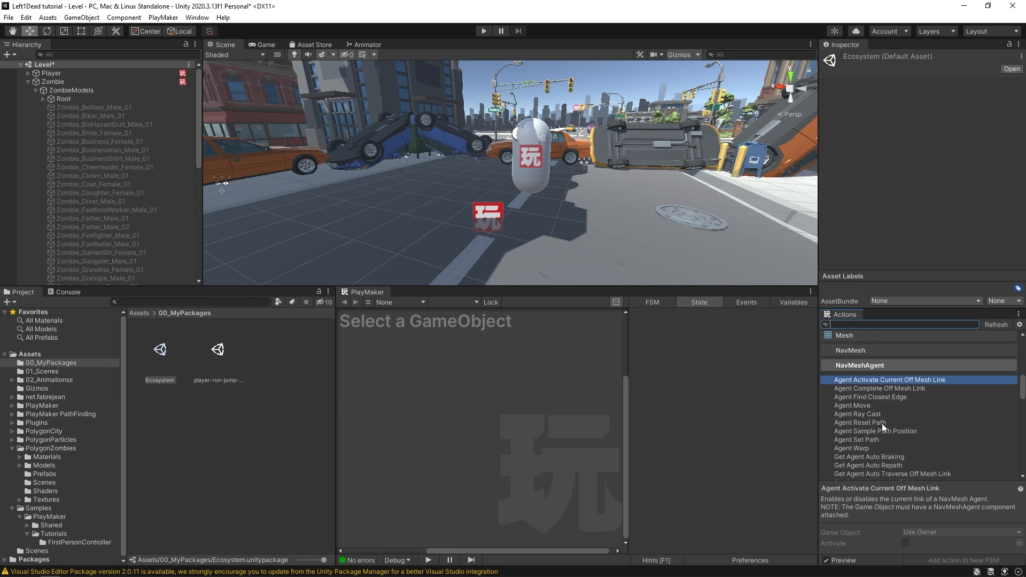
scroll(882, 423, "down", 2)
scroll(882, 424, "up", 2)
left_click(849, 353)
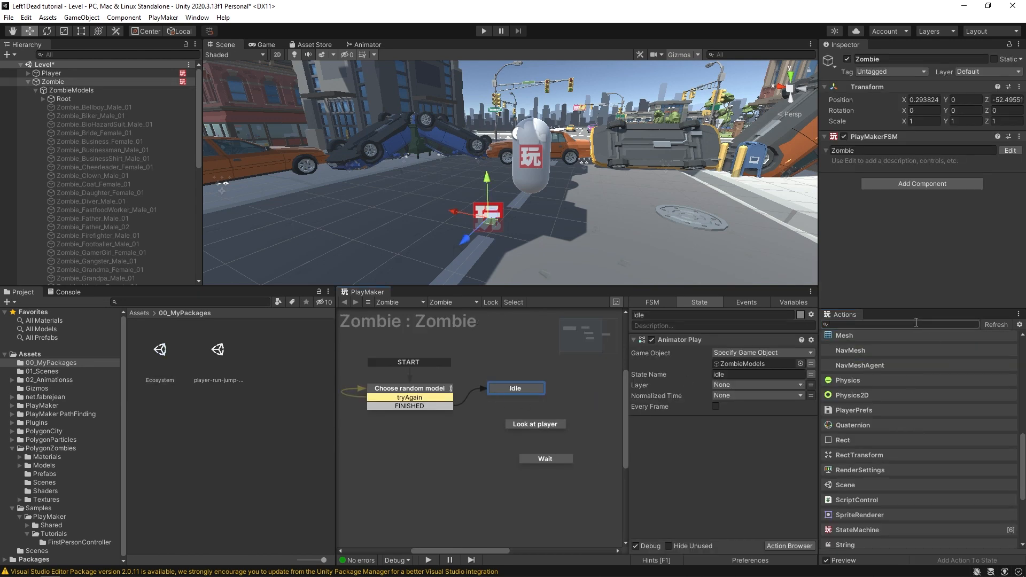
left_click(915, 322)
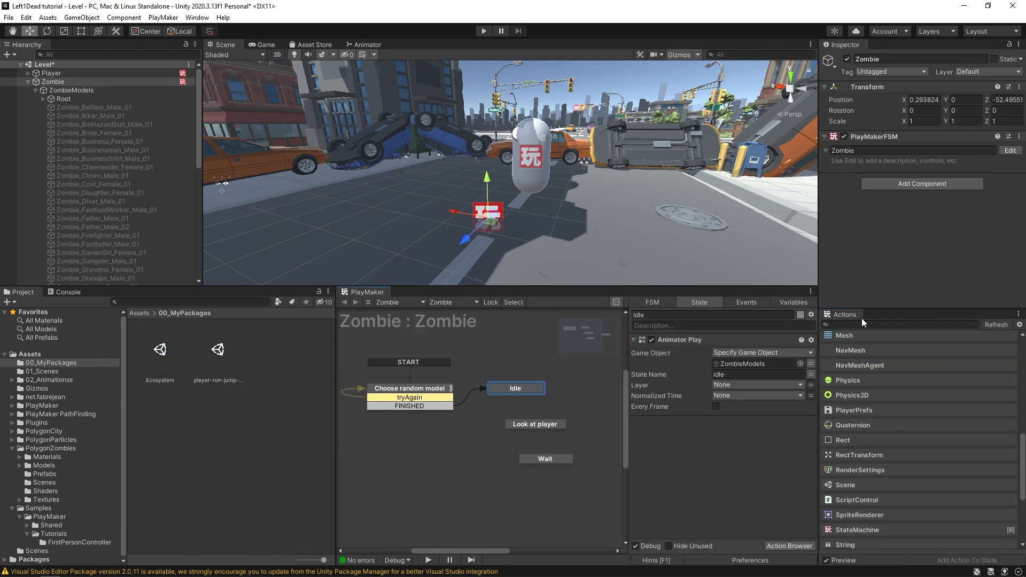
type("set agent")
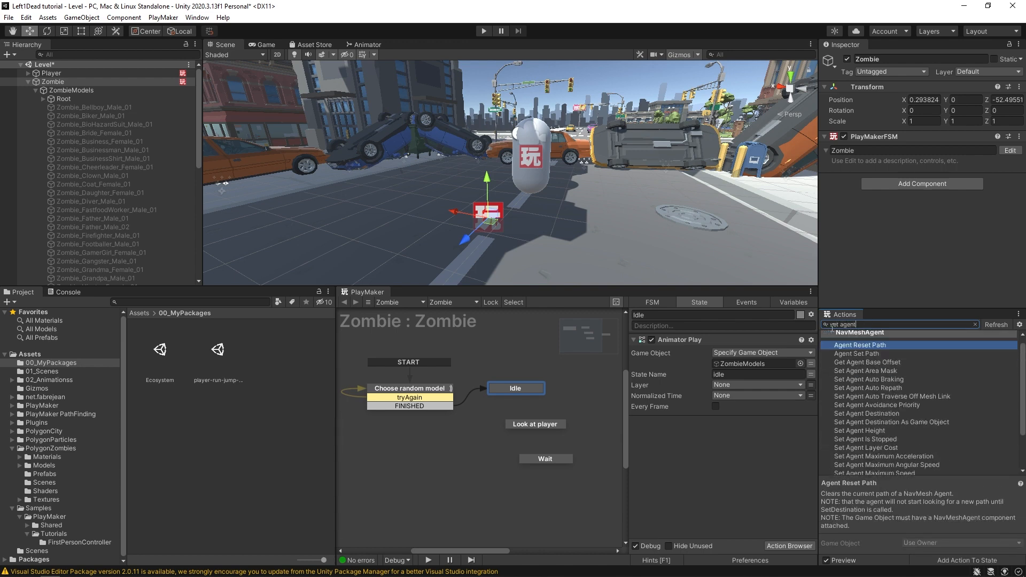
type(" is")
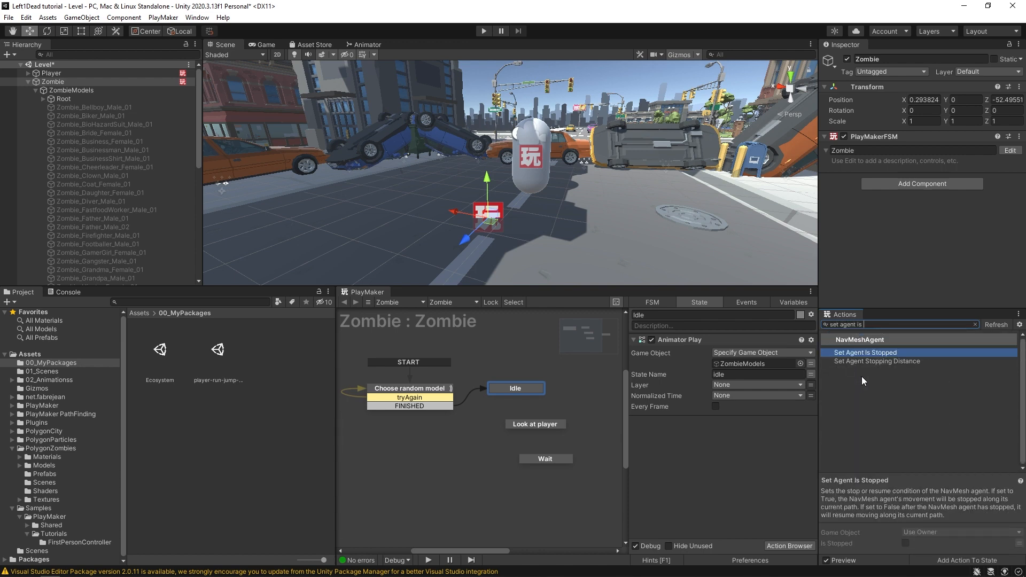
left_click_drag(847, 353, 680, 387)
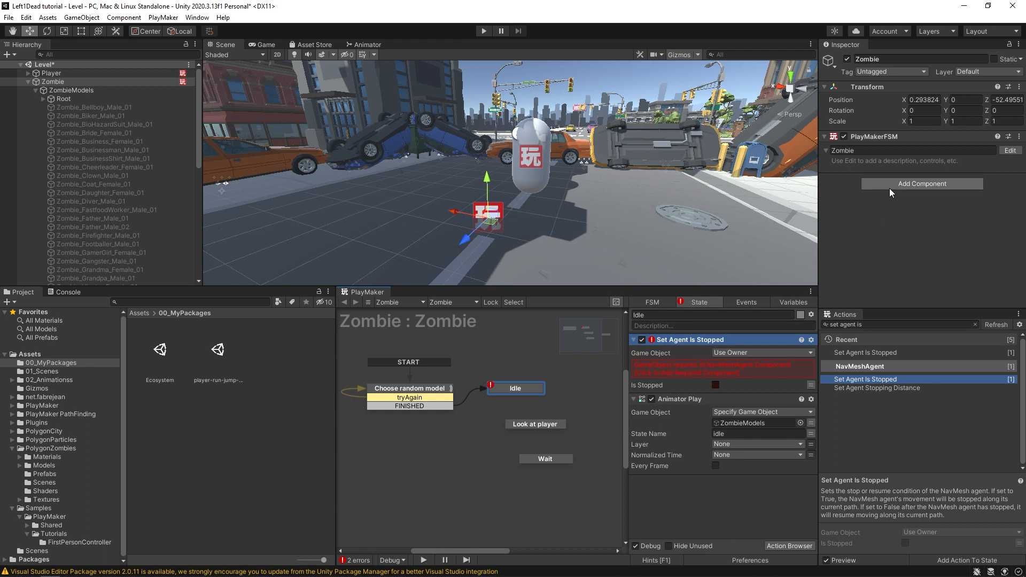
Step: Add the component required by the Set Agent Is Stopped action through its error message, and remove that Nav Mesh Agent again
left_click(688, 369)
scroll(914, 201, "down", 4)
right_click(871, 80)
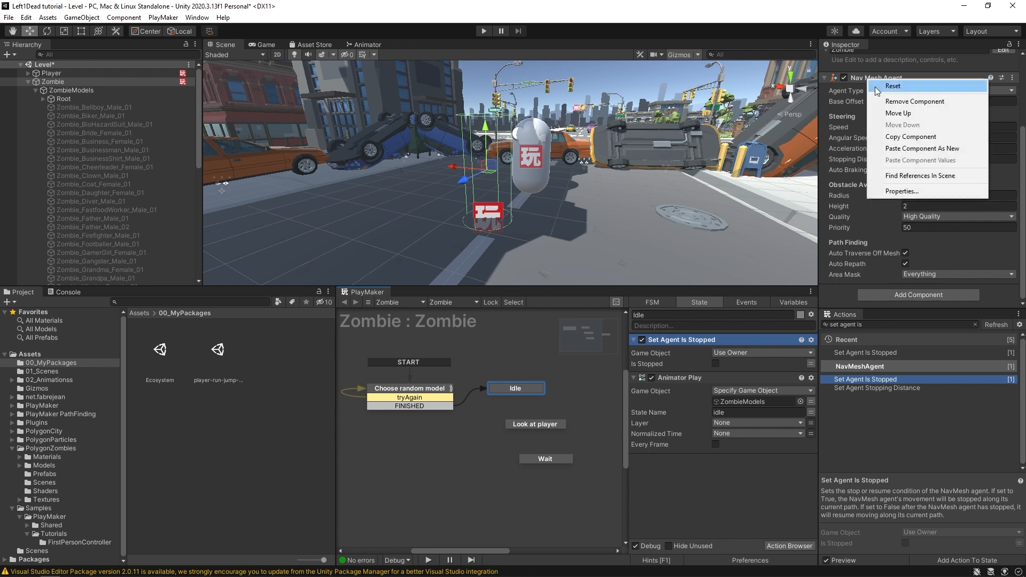
left_click(898, 106)
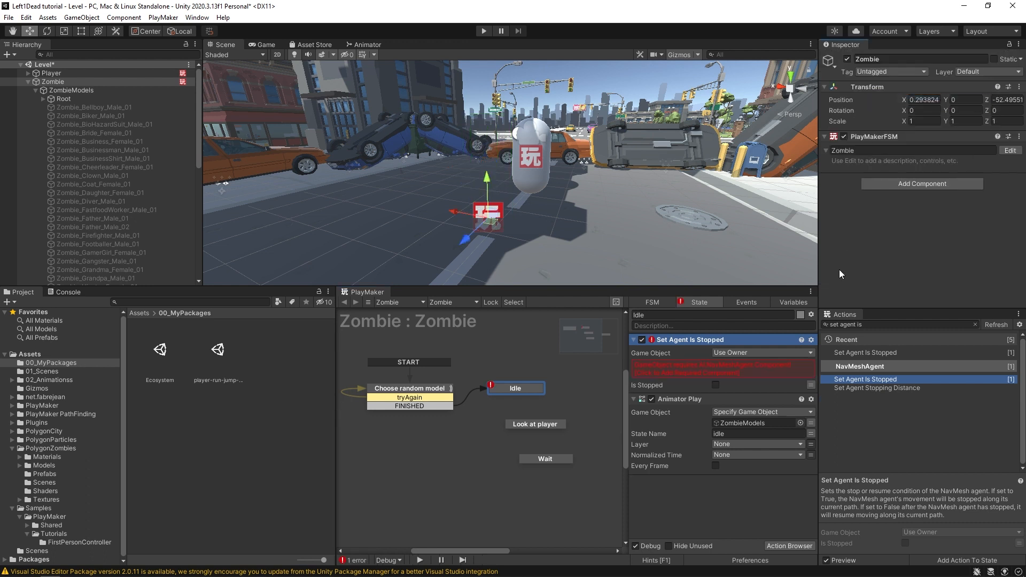
Step: Add a Nav Mesh Agent component to the Zombie and enable Is Stopped in the Idle state's Set Agent Is Stopped action
left_click(902, 185)
type("nav me")
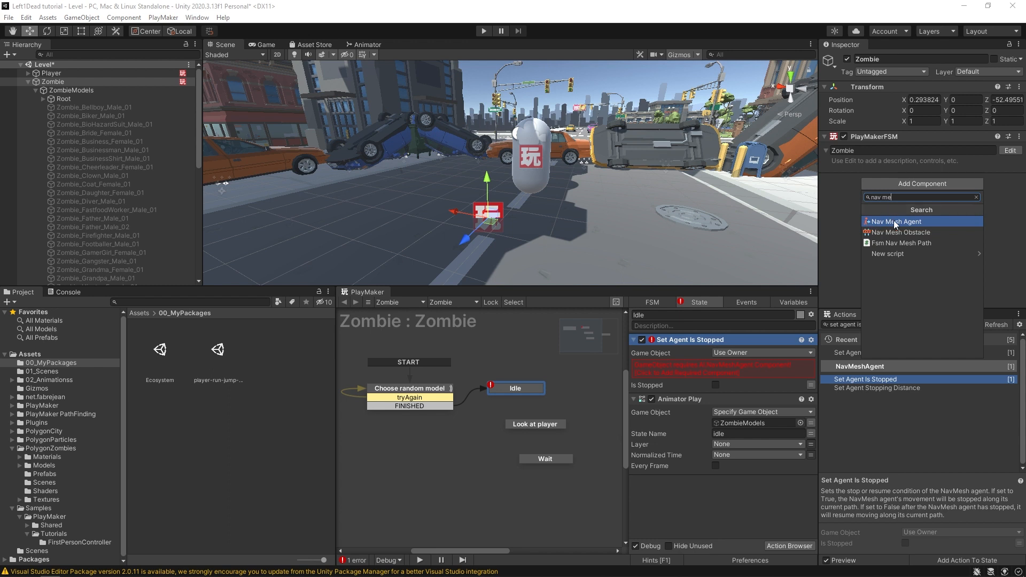
left_click(894, 220)
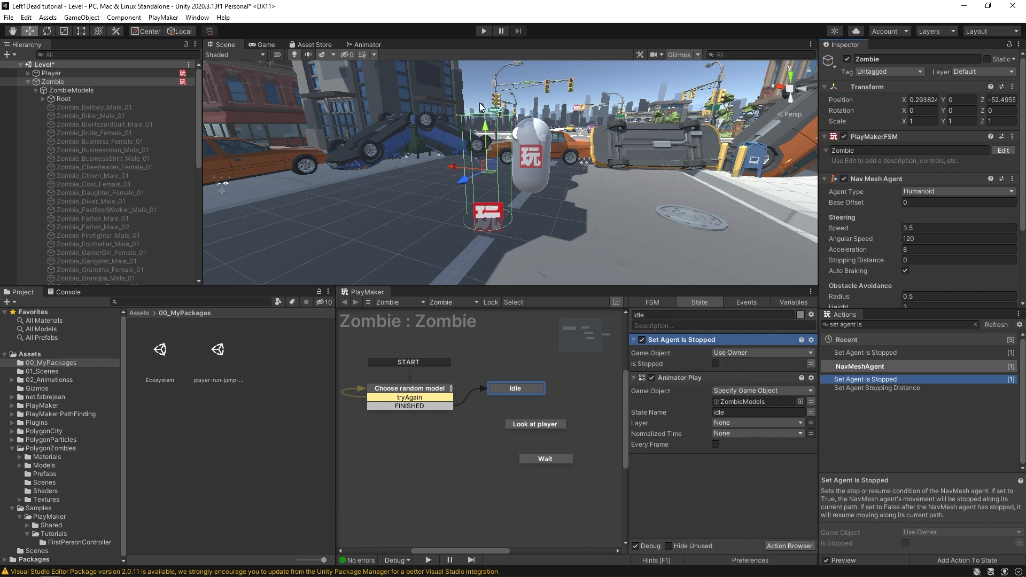
left_click(716, 363)
key("alt")
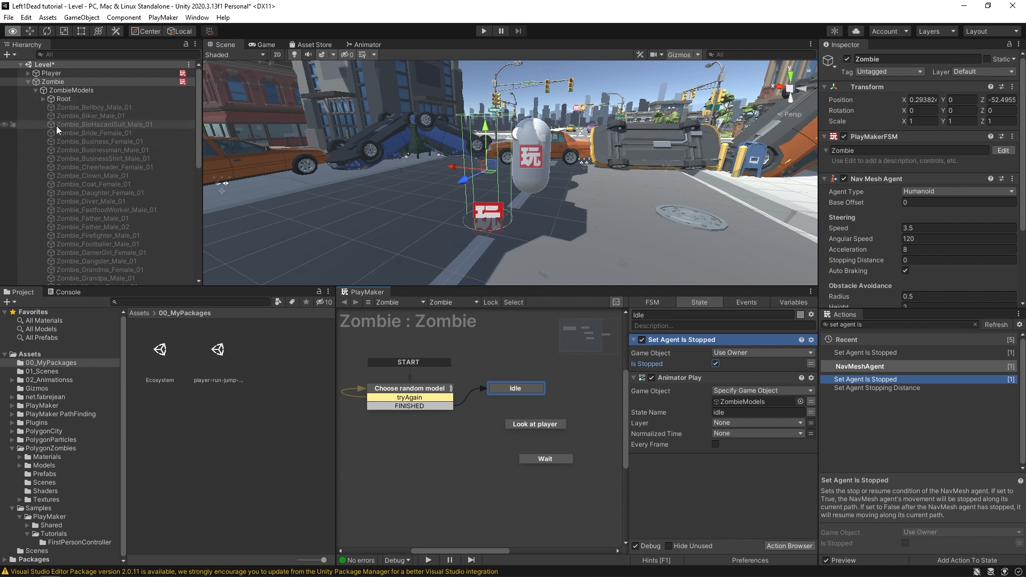
Step: Create a 3D sphere as a child of the Zombie object and name it ProximityBubble
left_click(36, 90)
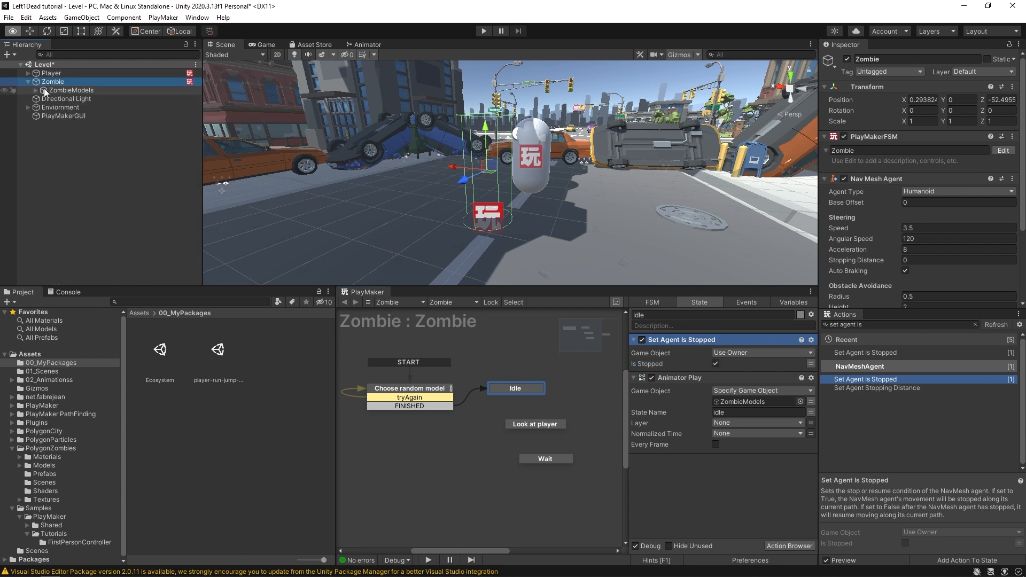
left_click(46, 80)
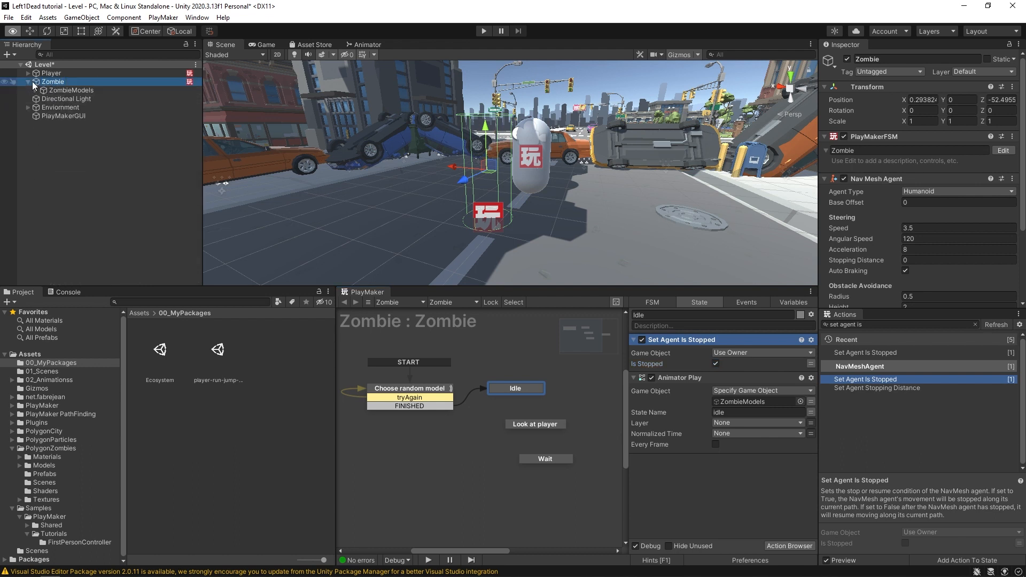
right_click(39, 82)
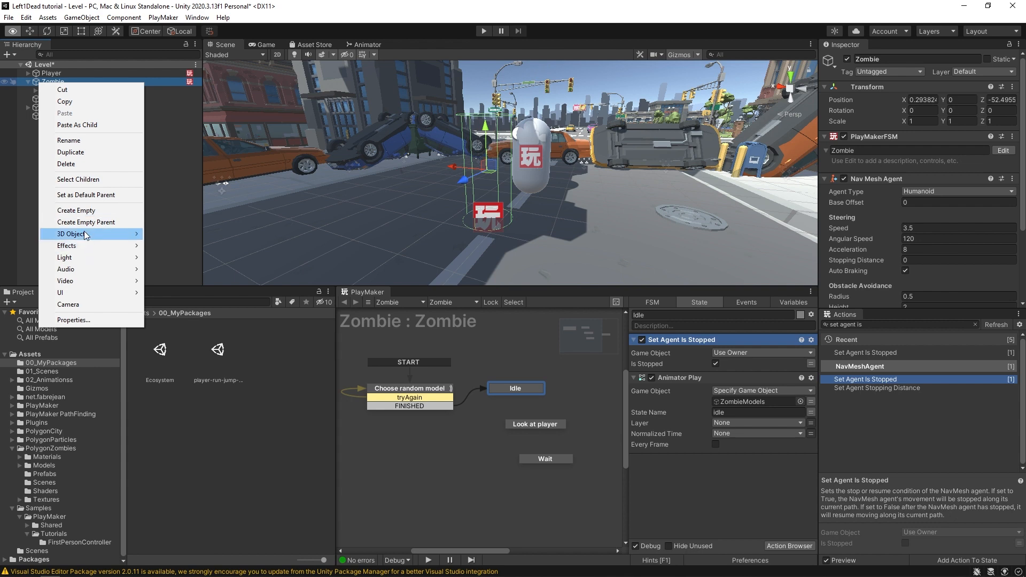
mouse_move(85, 234)
left_click(170, 246)
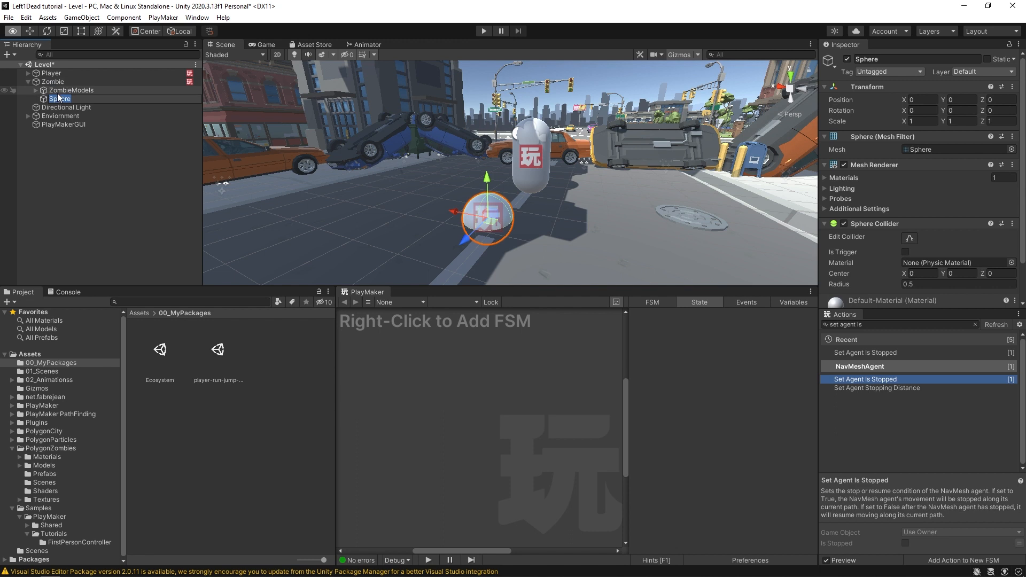
type("ProximityBubble")
key("Return")
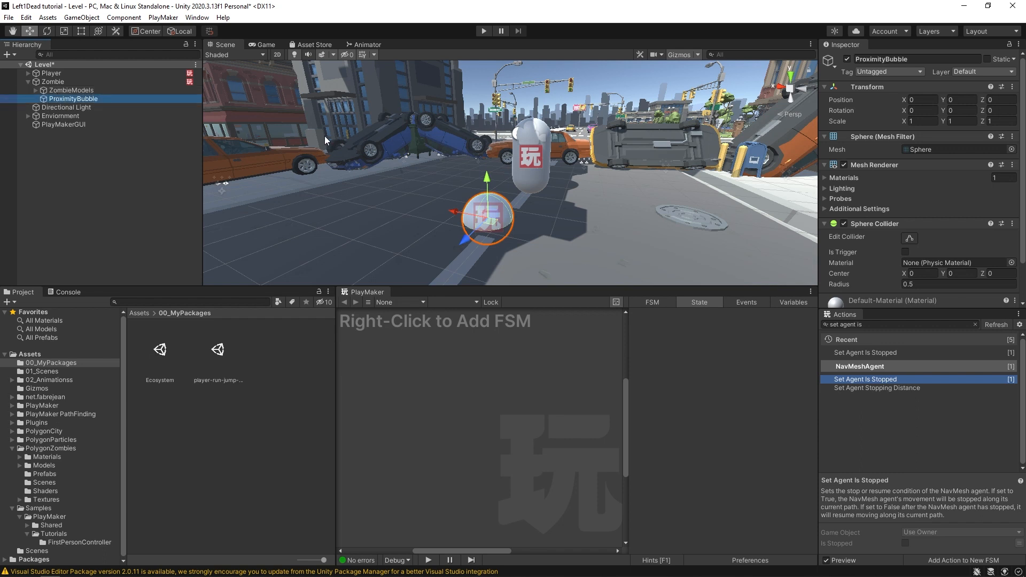
Step: Scale the ProximityBubble sphere up uniformly to about 7.17 on all axes around the zombie
key("r")
left_click_drag(488, 216, 812, 182)
scroll(613, 197, "down", 3)
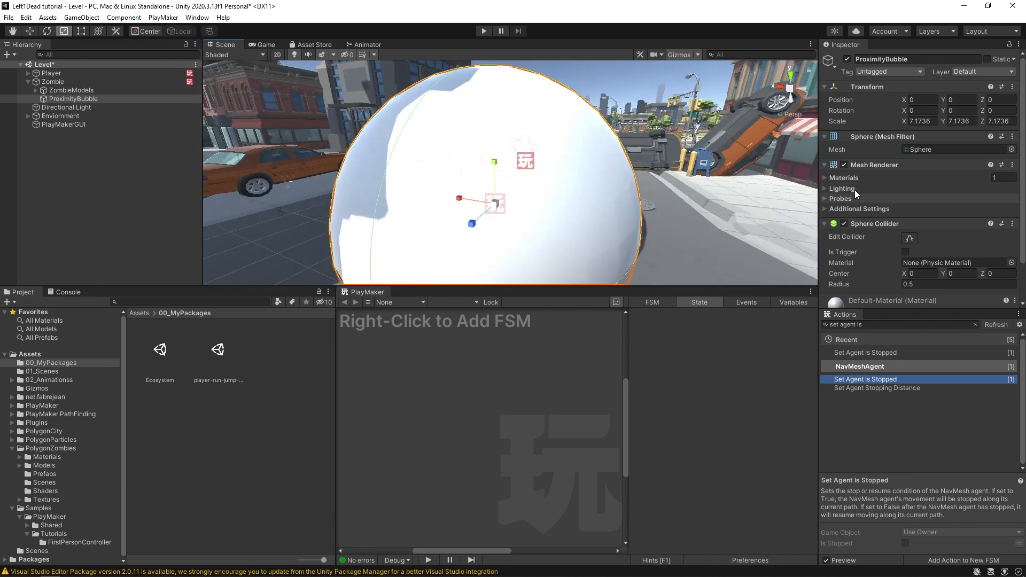
Step: Disable the ProximityBubble's Mesh Renderer and turn on Is Trigger for its Sphere Collider
left_click(844, 165)
left_click_drag(438, 160, 468, 204, "alt")
right_click_drag(468, 204, 445, 209)
middle_click_drag(444, 210, 436, 213)
key("r")
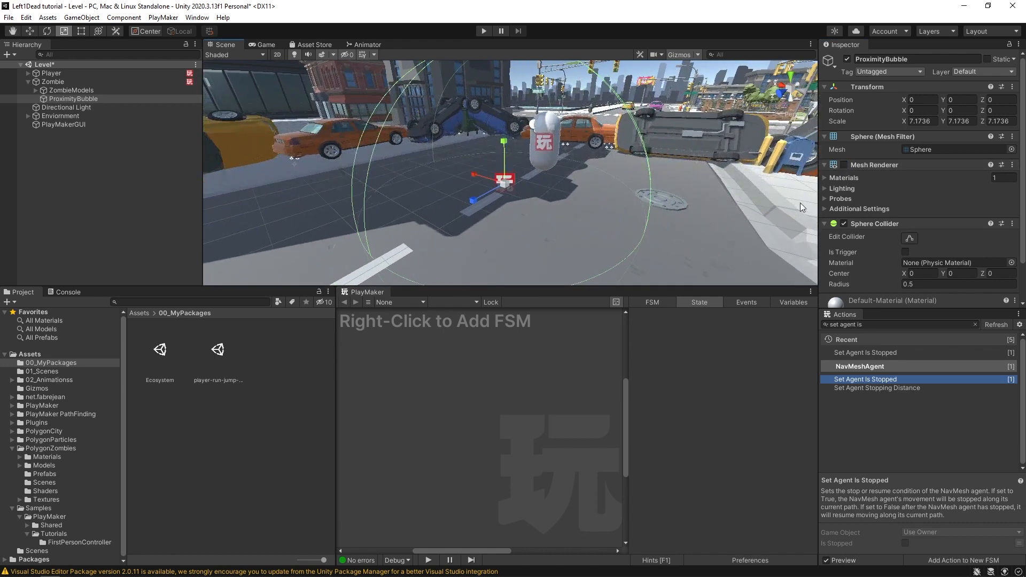
scroll(855, 246, "down", 2)
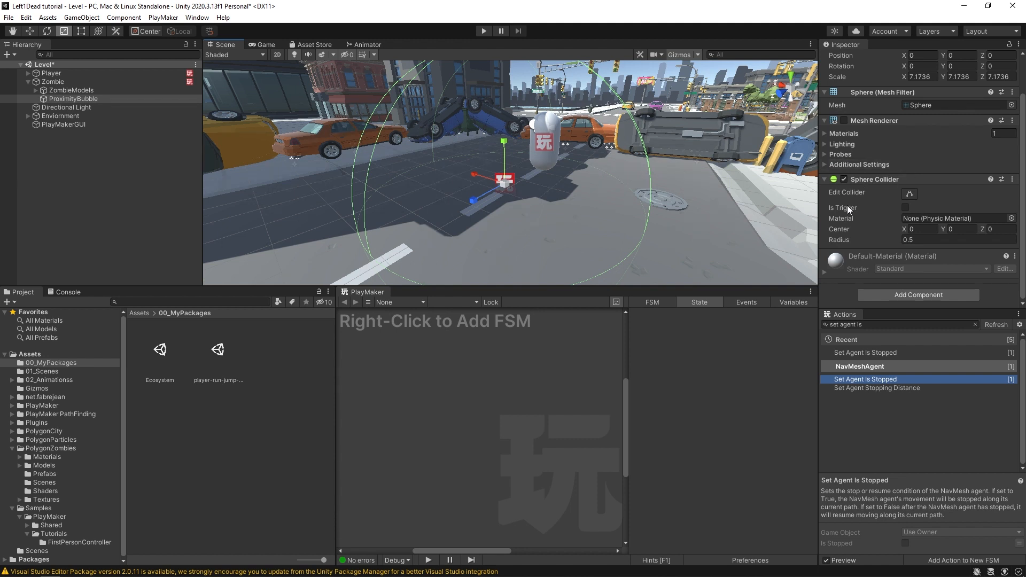
left_click(904, 207)
Step: Add the Physics Trigger Event action to the Idle state of the Zombie's FSM
left_click(119, 81)
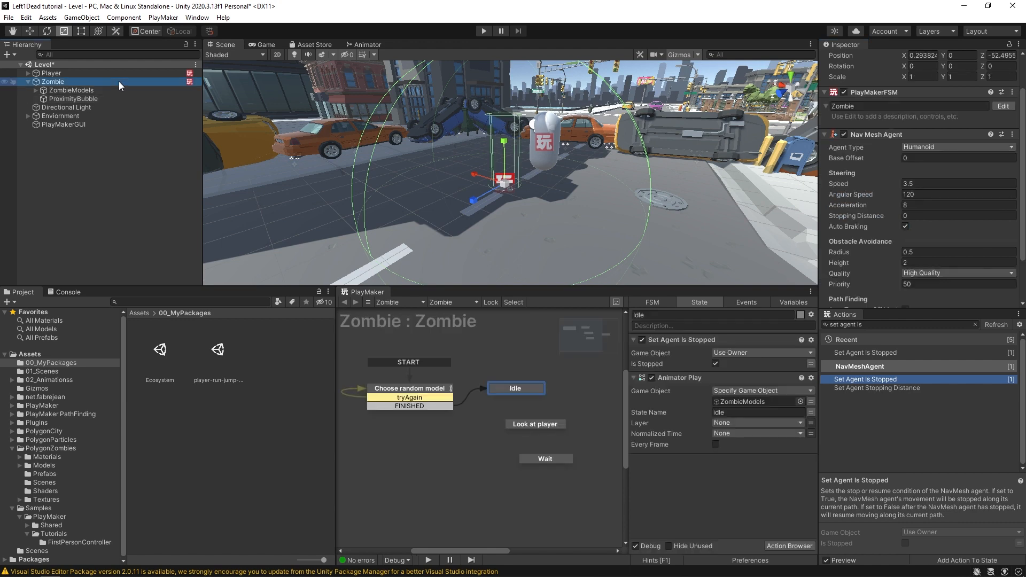
middle_click_drag(465, 441, 466, 430)
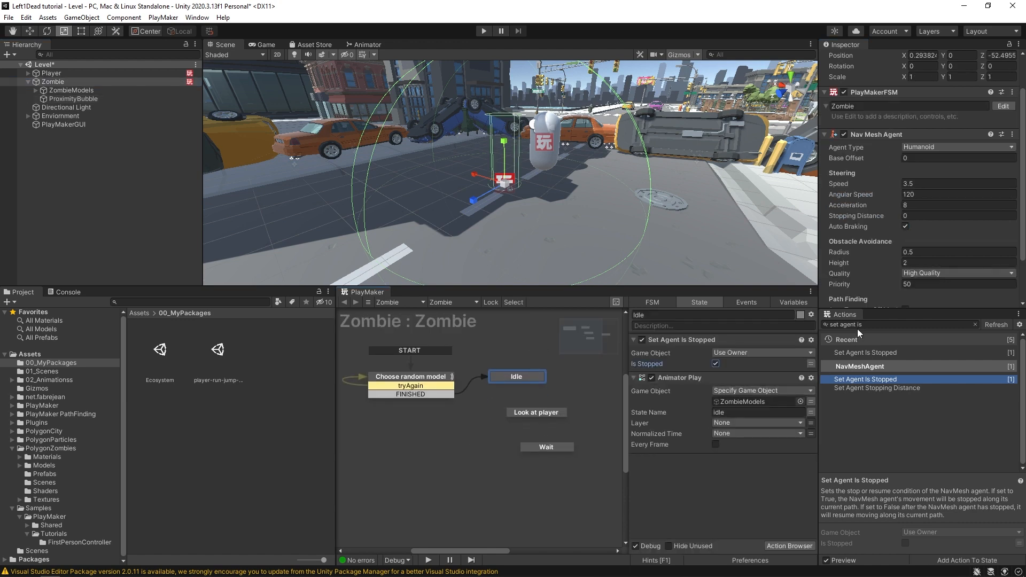
left_click(872, 325)
key("ctrl+a")
type("trigger even")
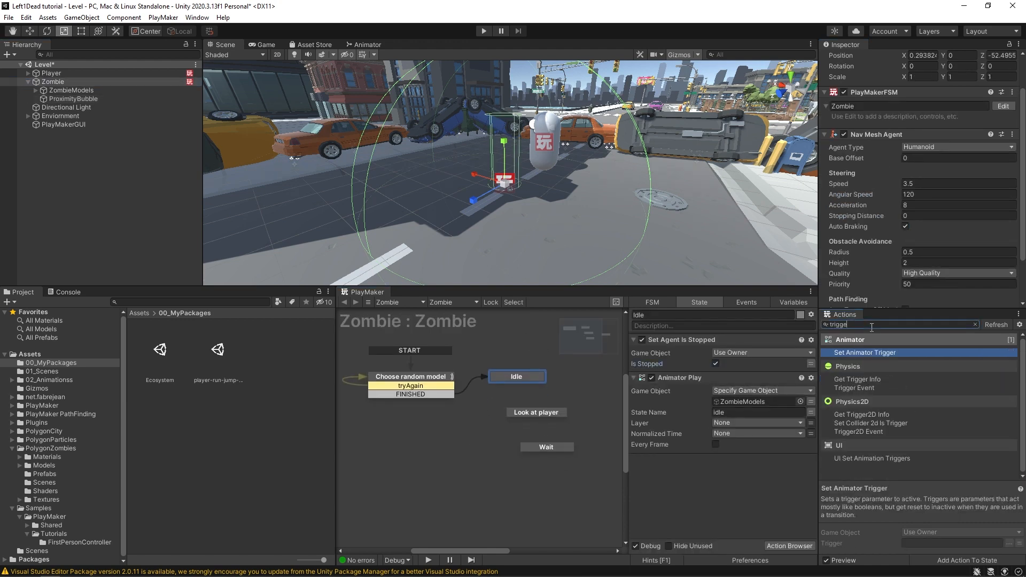
key("Return")
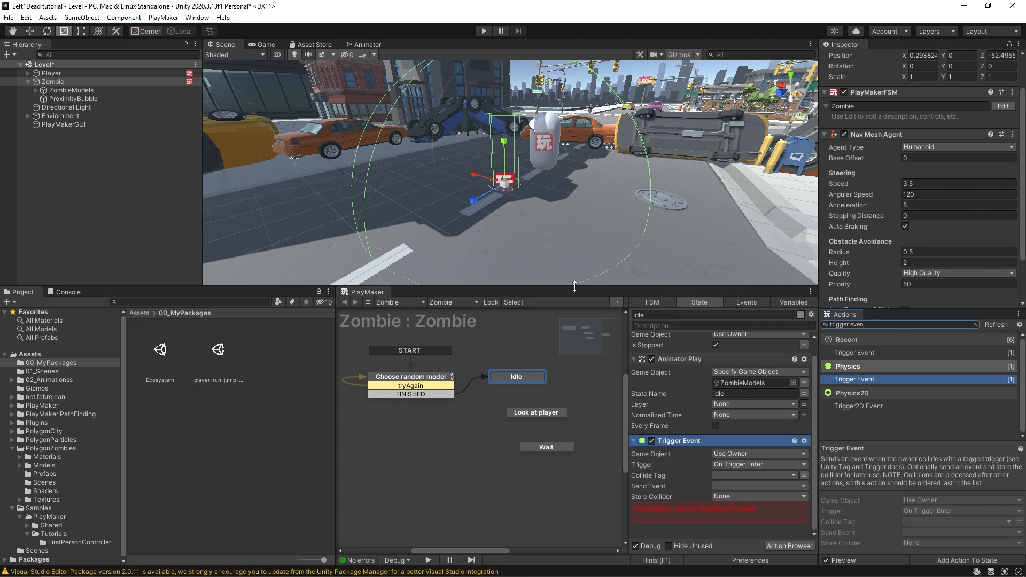
left_click_drag(573, 287, 573, 260)
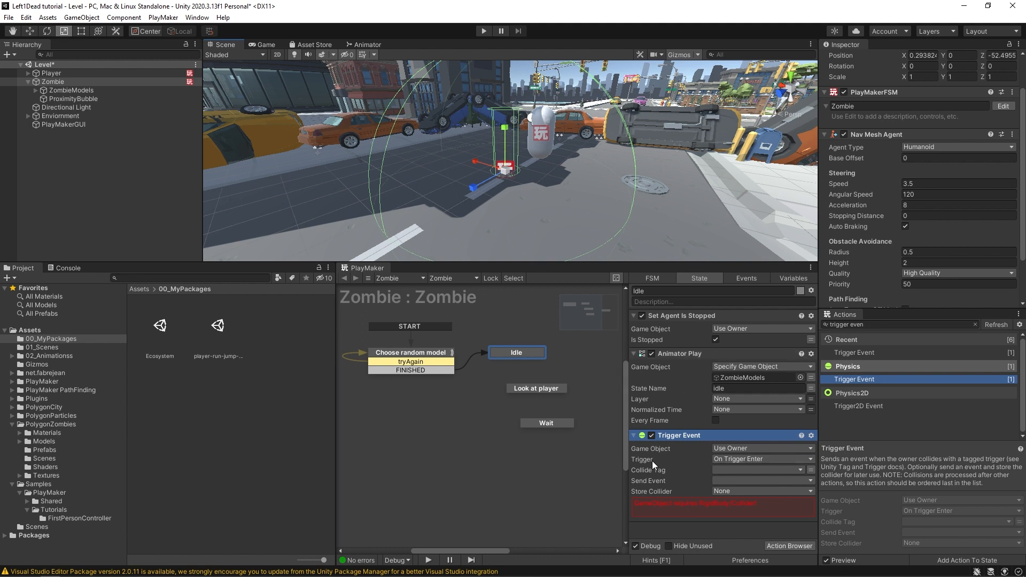
Step: In Trigger Event, set Collide Tag to Player and specify ProximityBubble as the Game Object
left_click(732, 470)
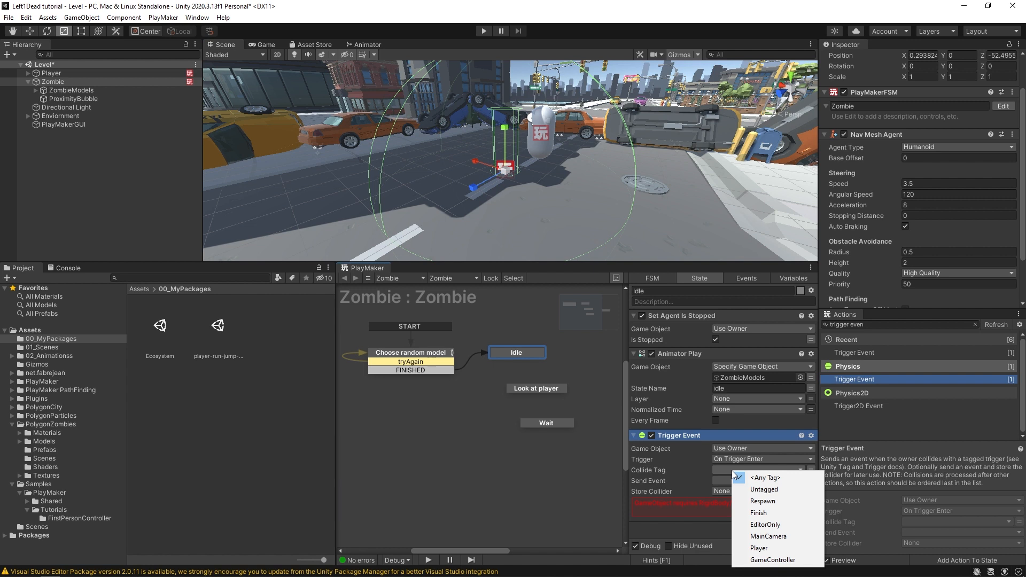
left_click(761, 548)
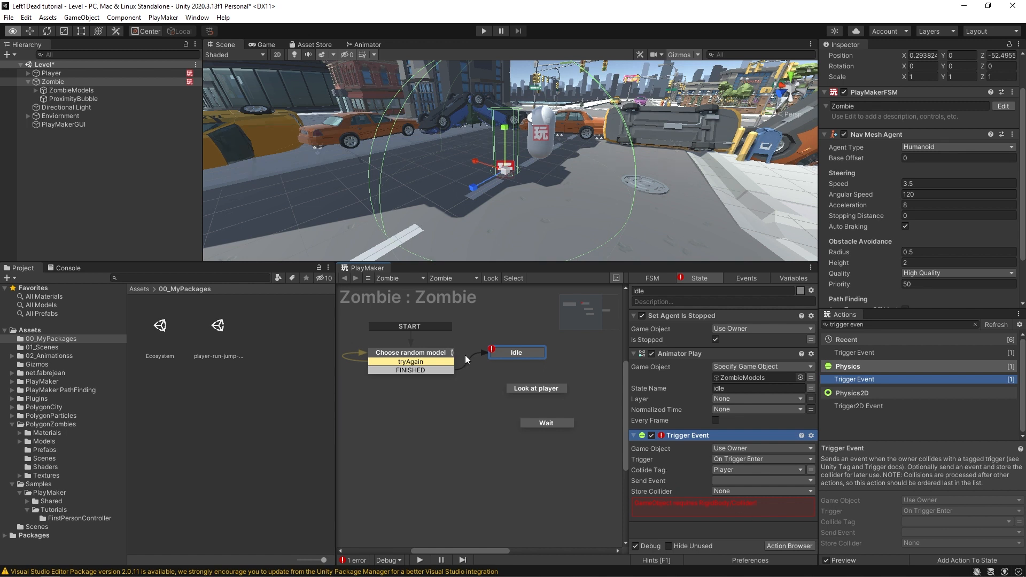
left_click(727, 448)
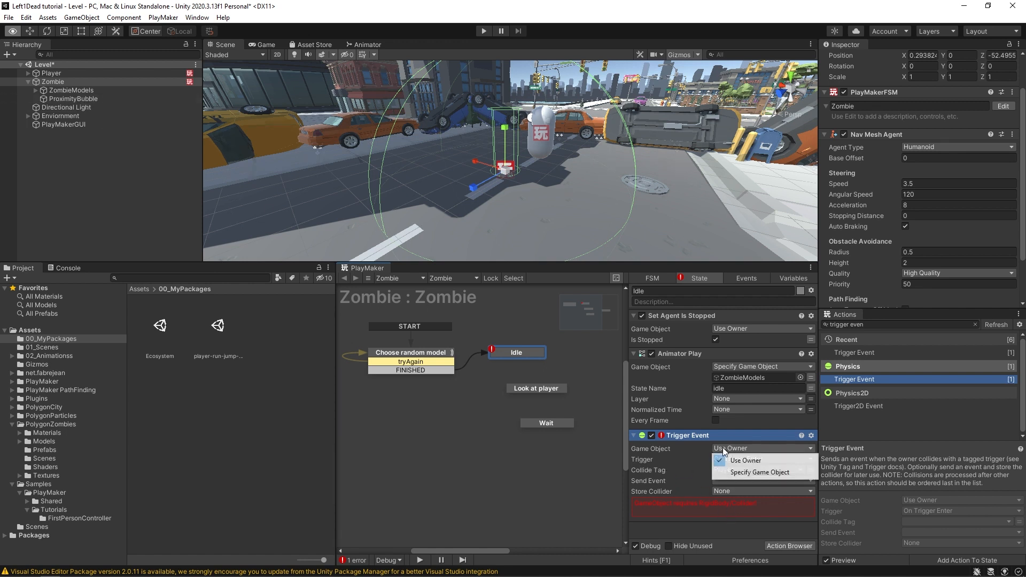
left_click(740, 466)
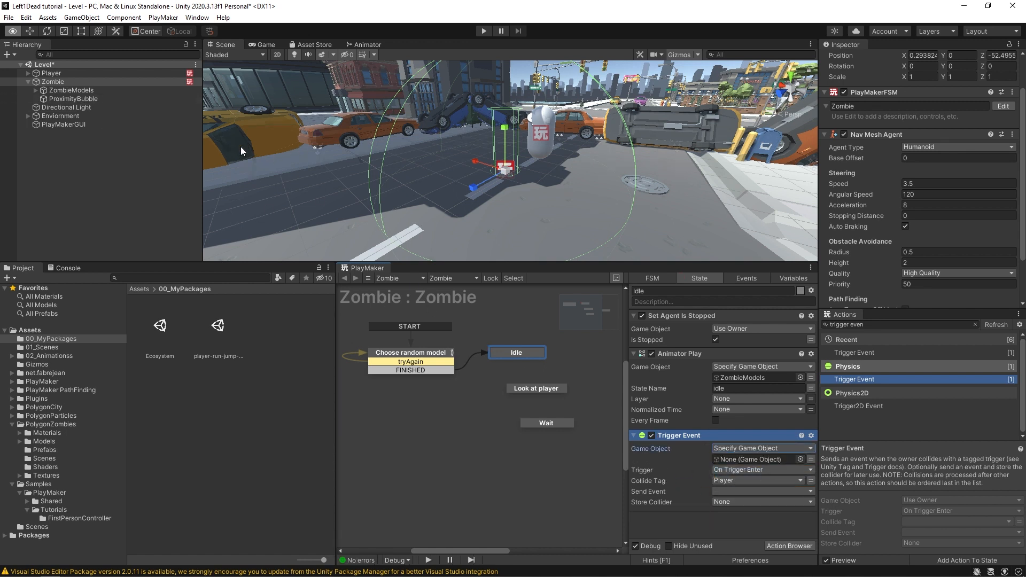
left_click_drag(47, 98, 746, 460)
Step: Create an EnteredZone event for Trigger Event to send, add it to Idle as a transition and link it to Look at player
left_click(728, 491)
type("EnteredZone")
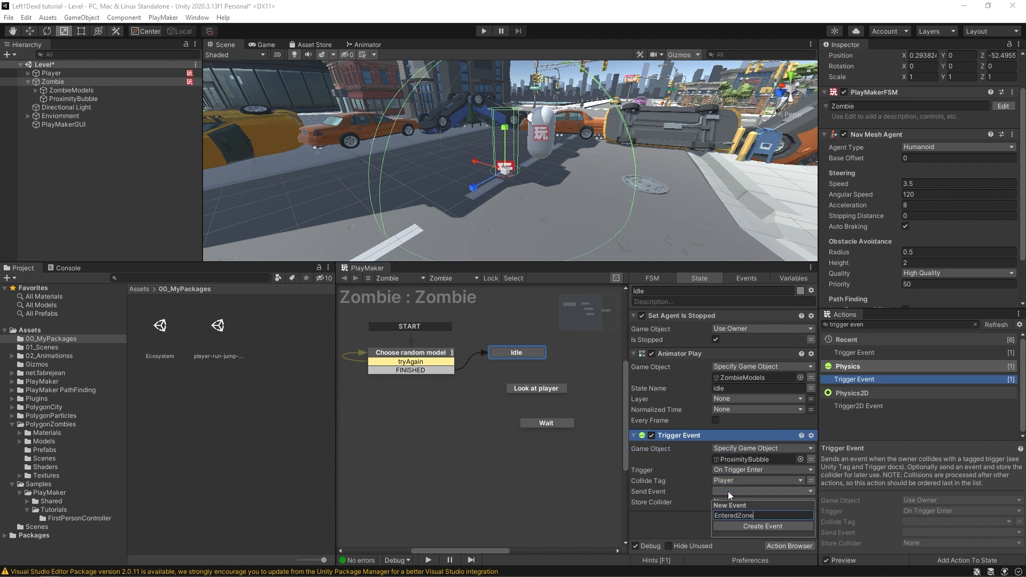
key("Return")
left_click(682, 504)
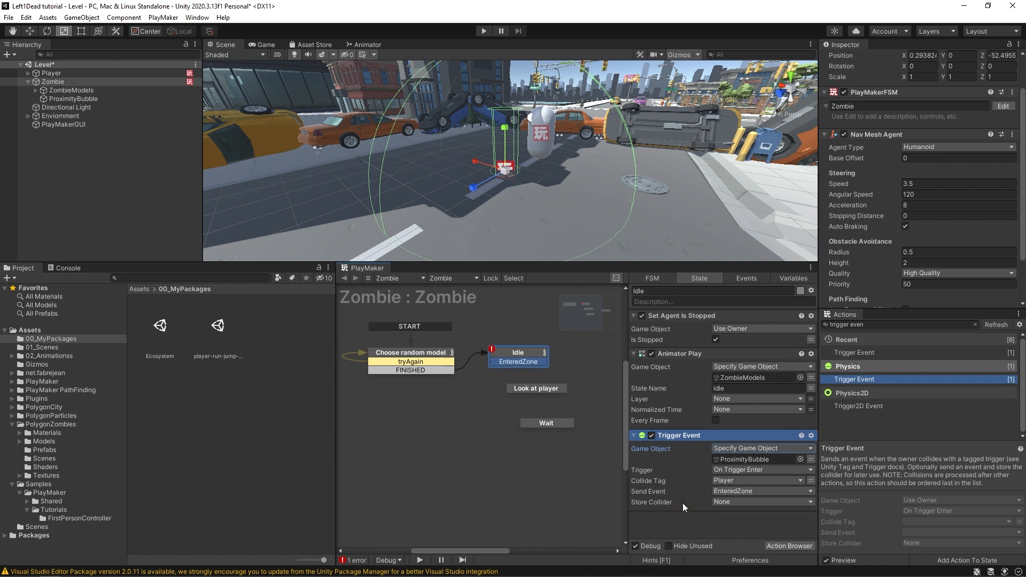
middle_click_drag(450, 429, 420, 408)
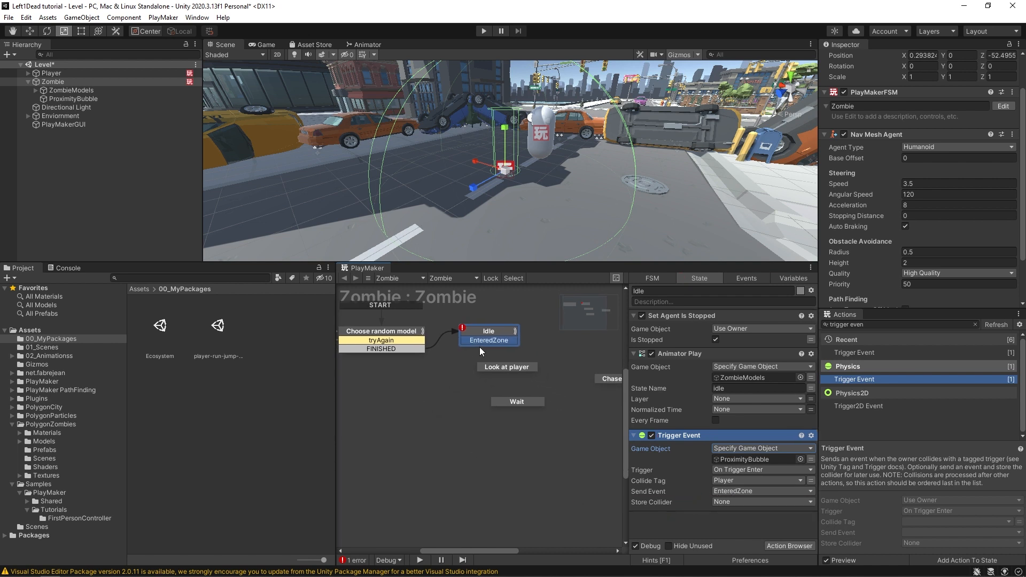
left_click_drag(488, 340, 492, 386)
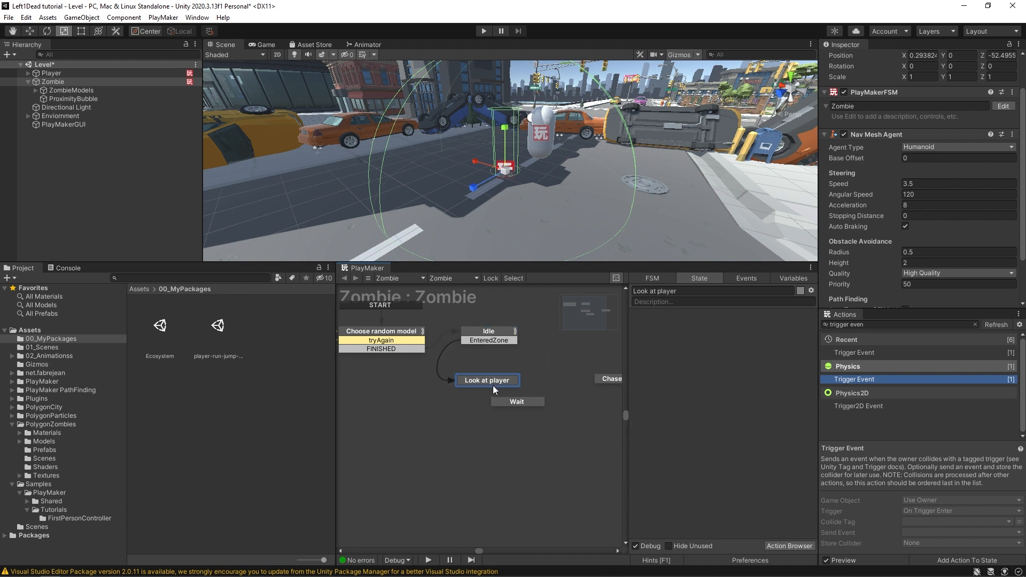
Step: Tidy the state graph, aligning Idle, Look at player and Wait in a column with Chase player beside them
left_click_drag(482, 339, 478, 350)
middle_click_drag(401, 415, 434, 407)
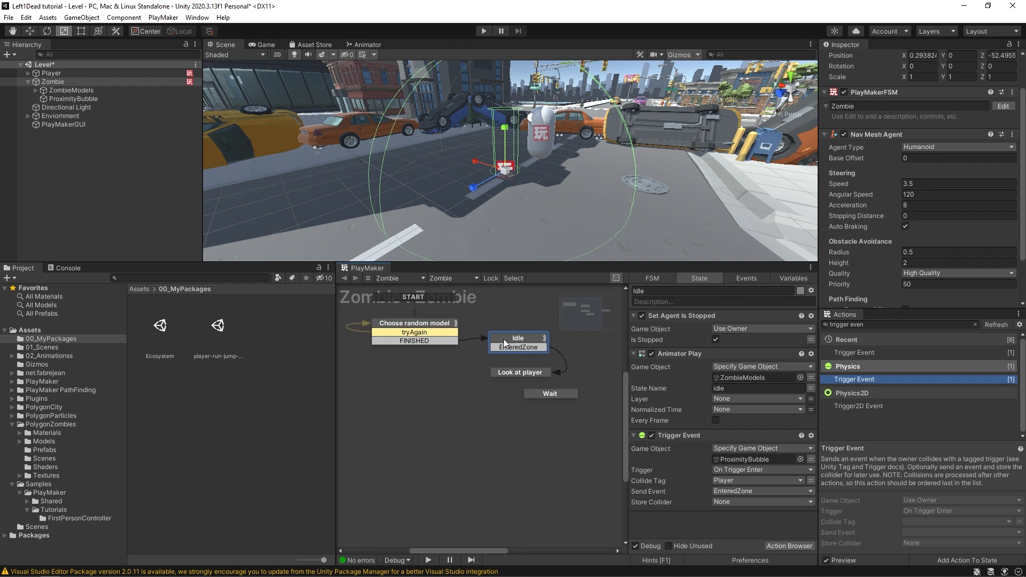
mouse_move(418, 331)
left_mouse_down()
mouse_move(427, 320)
mouse_move(425, 332)
left_mouse_up()
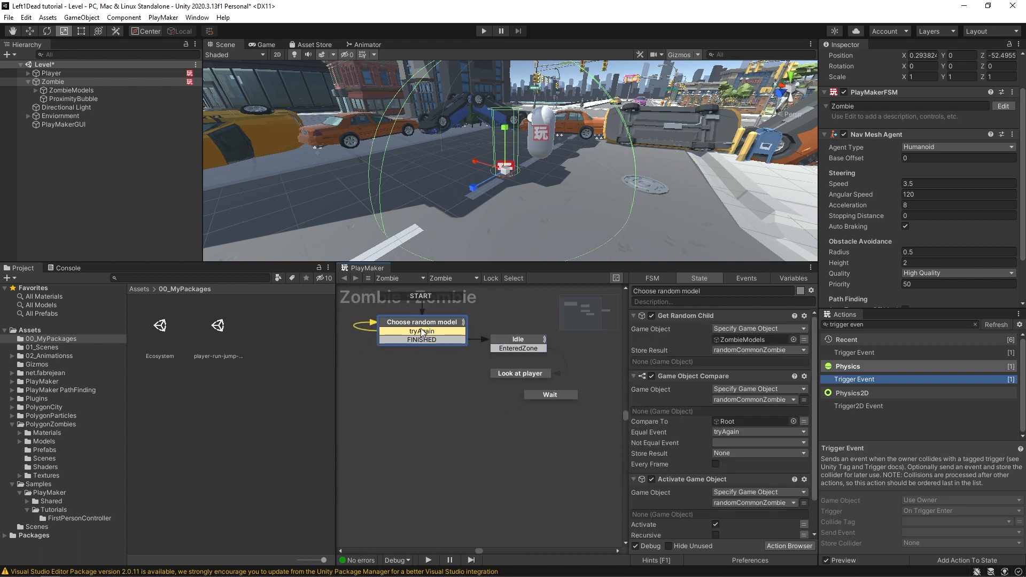
middle_click_drag(463, 409, 429, 402)
left_click_drag(523, 390, 490, 402)
left_click_drag(600, 366, 581, 374)
middle_click_drag(456, 444, 437, 458)
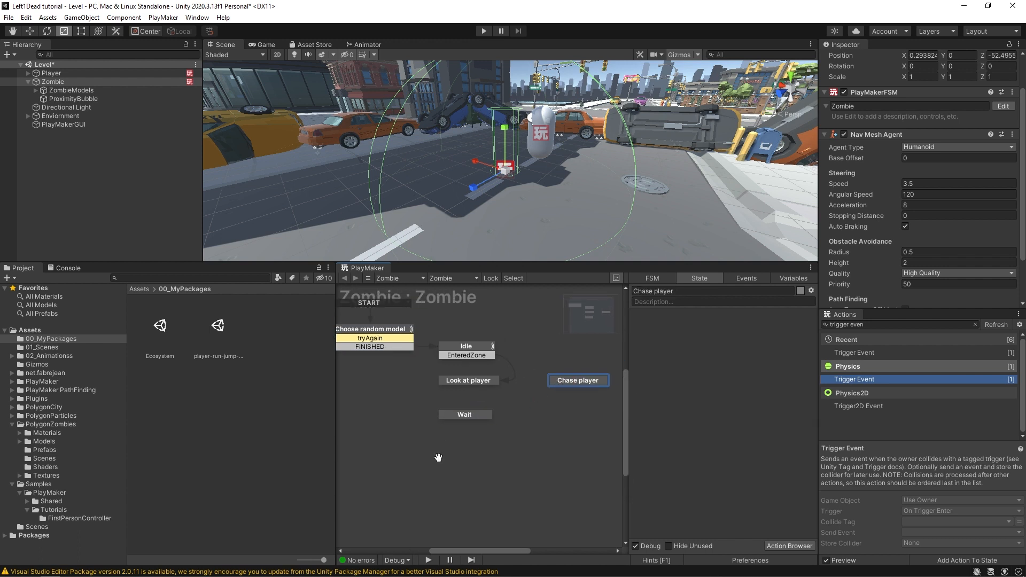
Step: Add the Smooth Look At action to the Look at player state
left_click(467, 380)
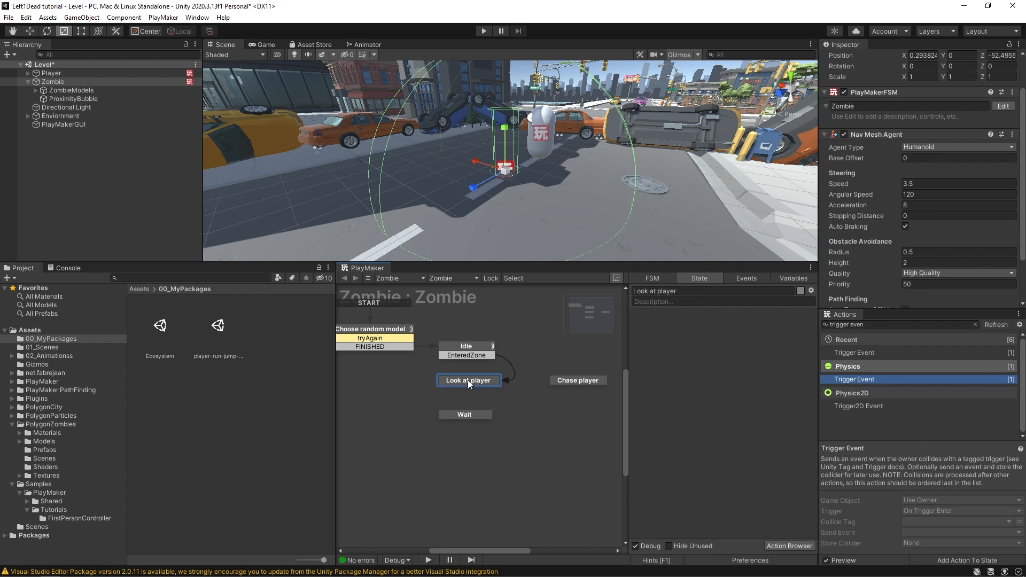
key("alt")
key("ctrl+a")
type("smooth look")
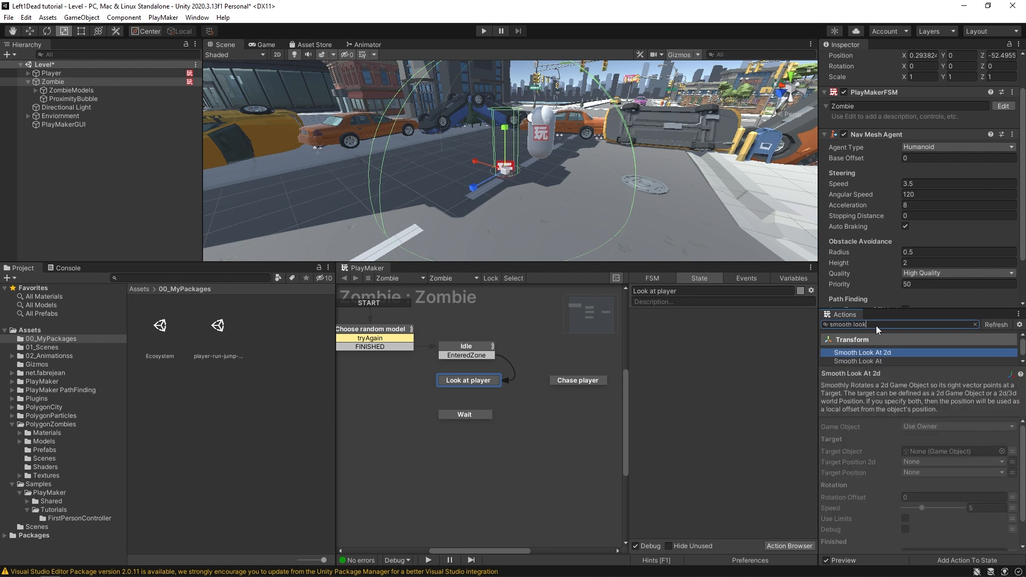
key("Down")
key("Return")
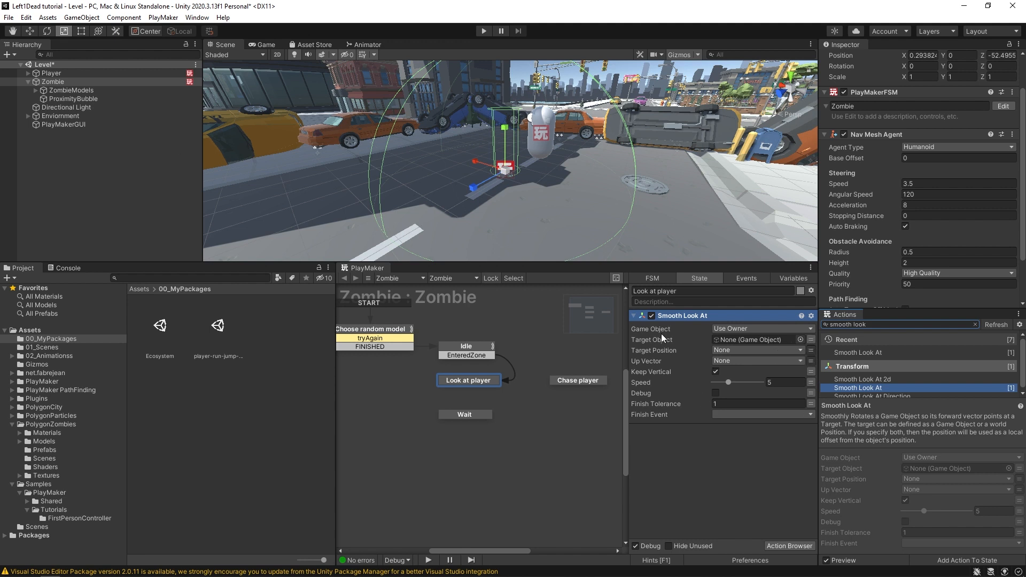
Step: Set the Target Object of Smooth Look At to a new variable named Player
left_click_drag(52, 73, 726, 339)
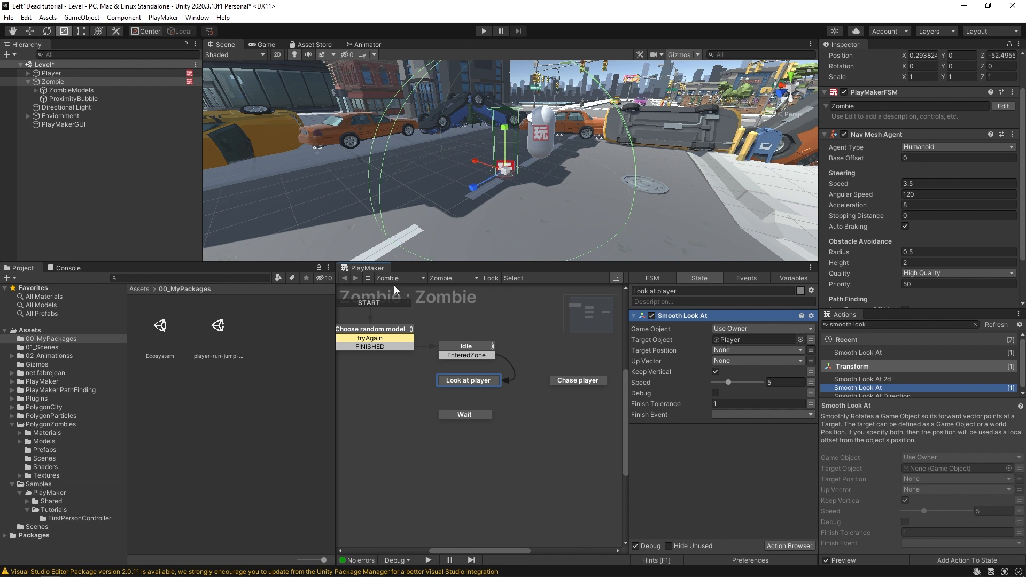
left_click(53, 81)
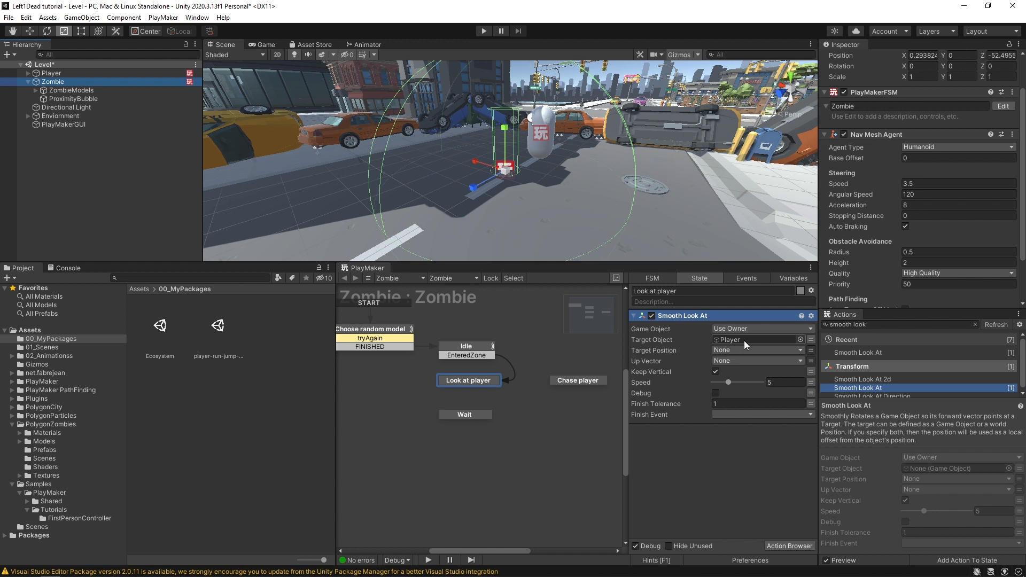
left_click(811, 340)
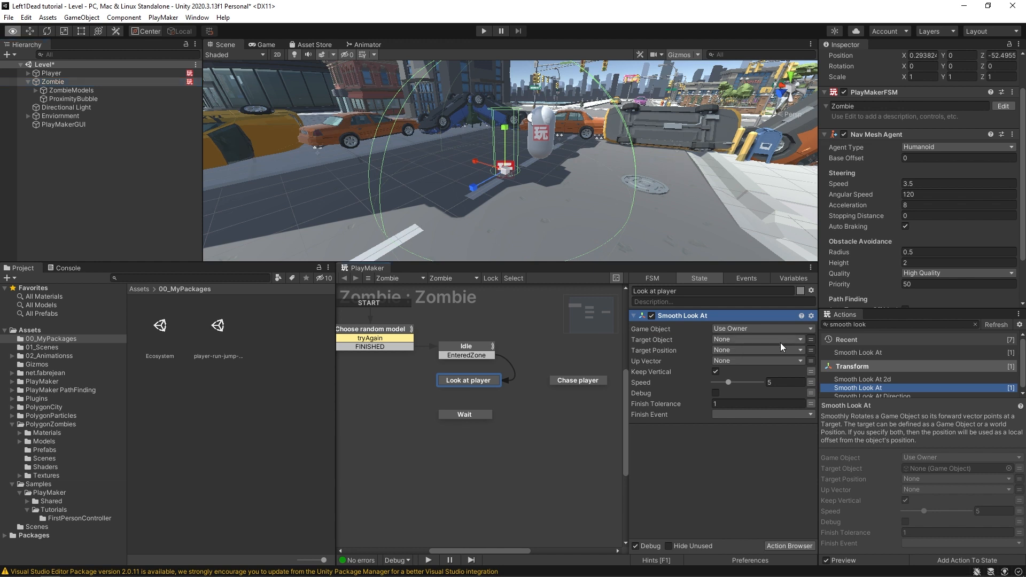
left_click(774, 342)
left_click(741, 378)
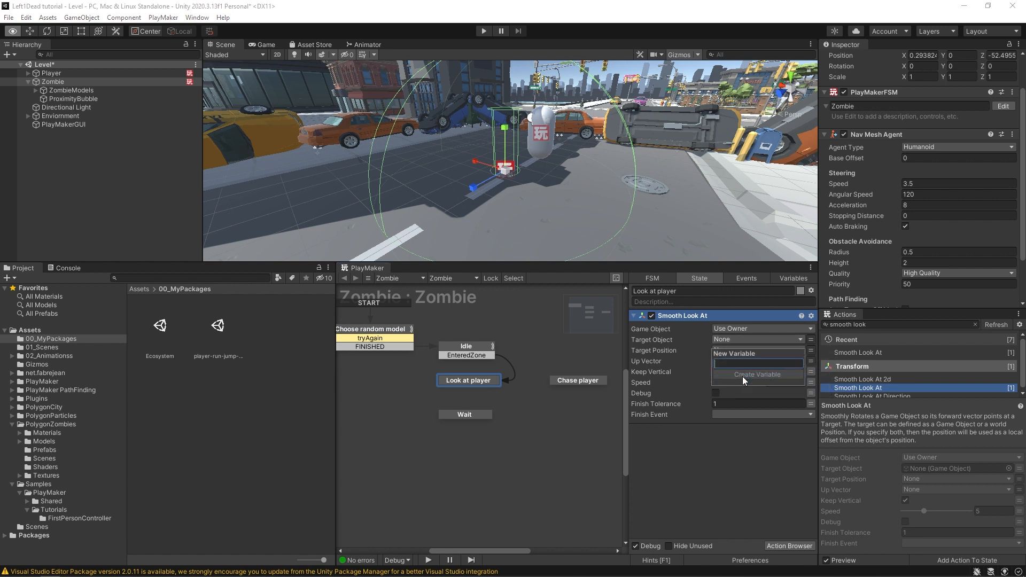
type("Play")
left_click(742, 376)
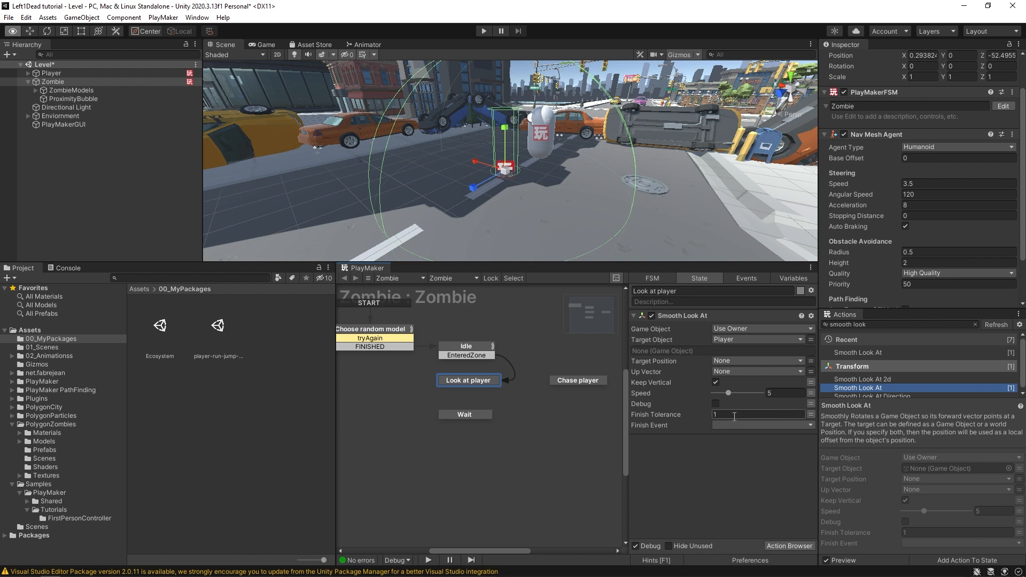
Step: Set the Finish Tolerance of Smooth Look At to 0.1 and its Speed to 3
type("0.1")
left_click(781, 393)
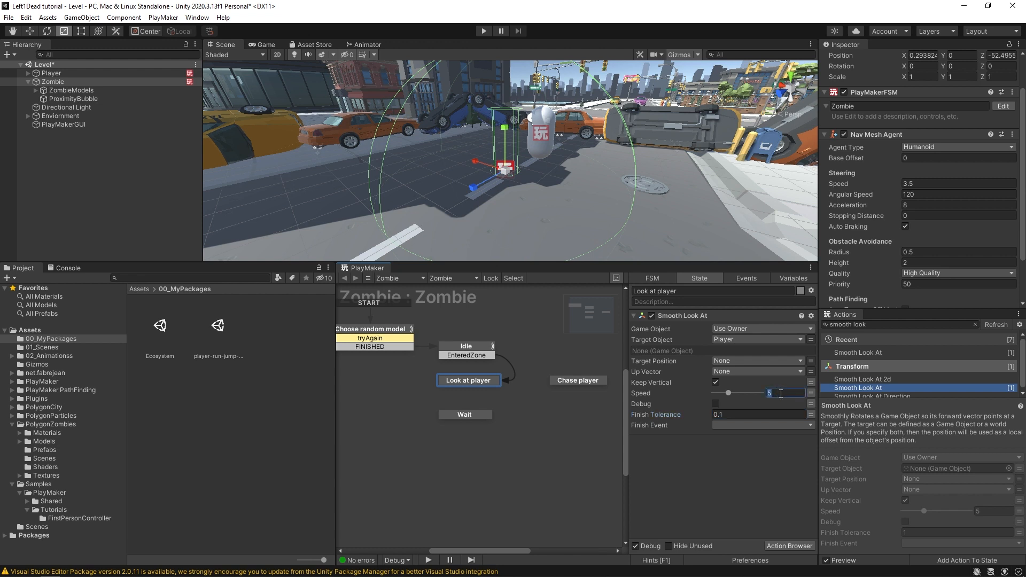
type("3")
left_click(736, 463)
key("alt")
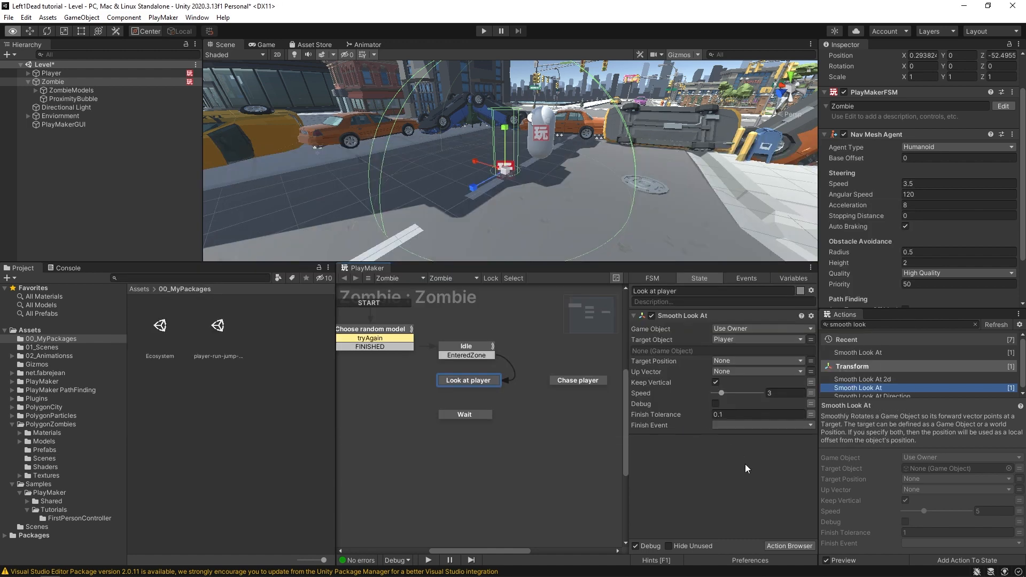
Step: Create a Finish Event named next for Smooth Look At, add it as a transition and link it to the Wait state
left_click(728, 425)
left_click(730, 526)
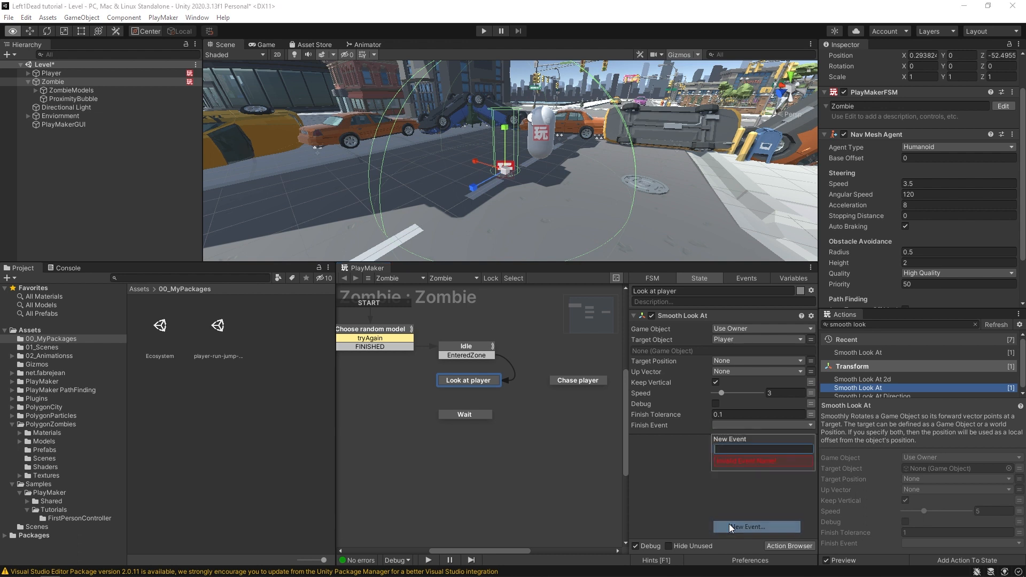
type("next")
key("Return")
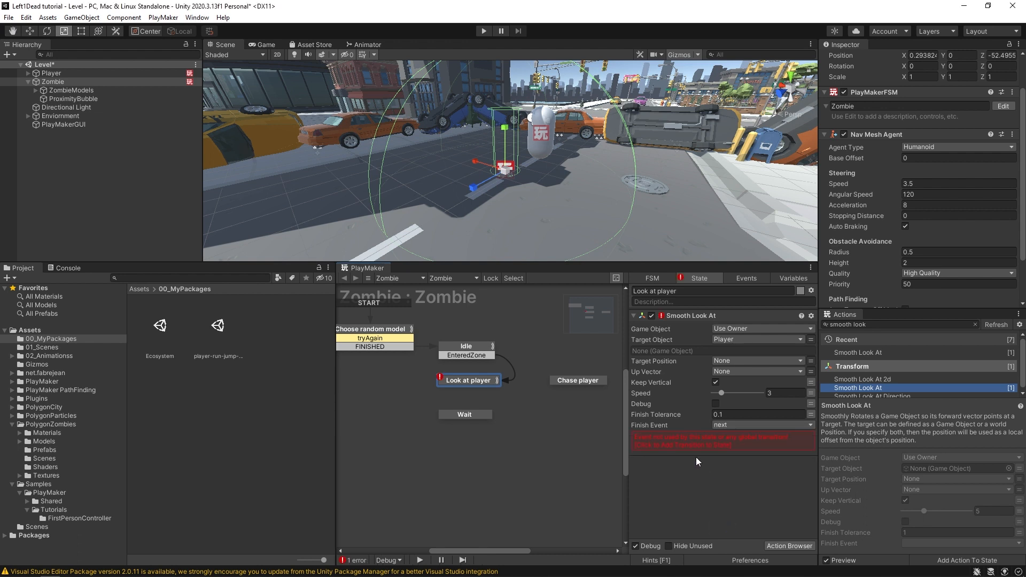
left_click(672, 440)
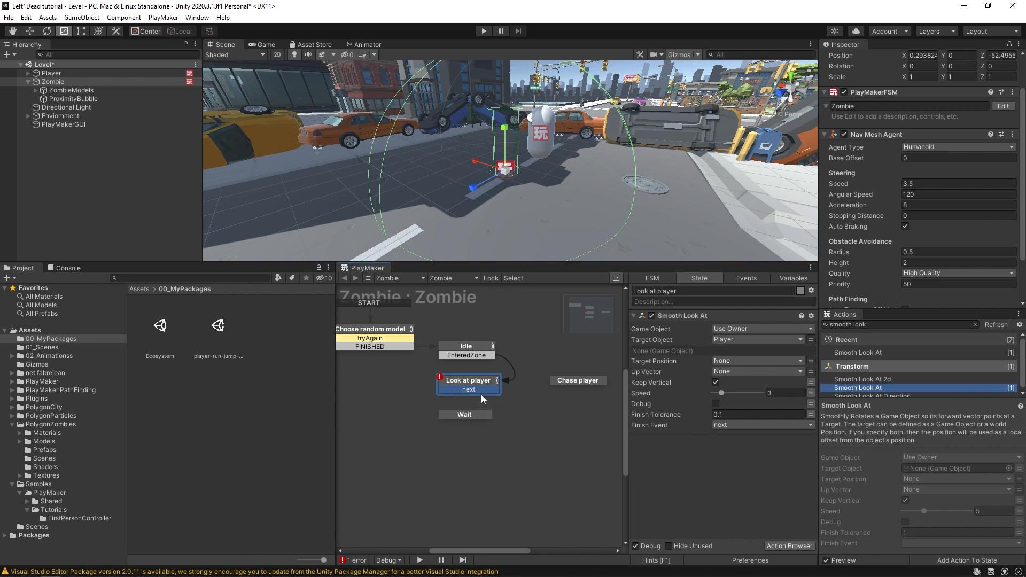
left_click_drag(471, 390, 473, 417)
left_click(452, 415)
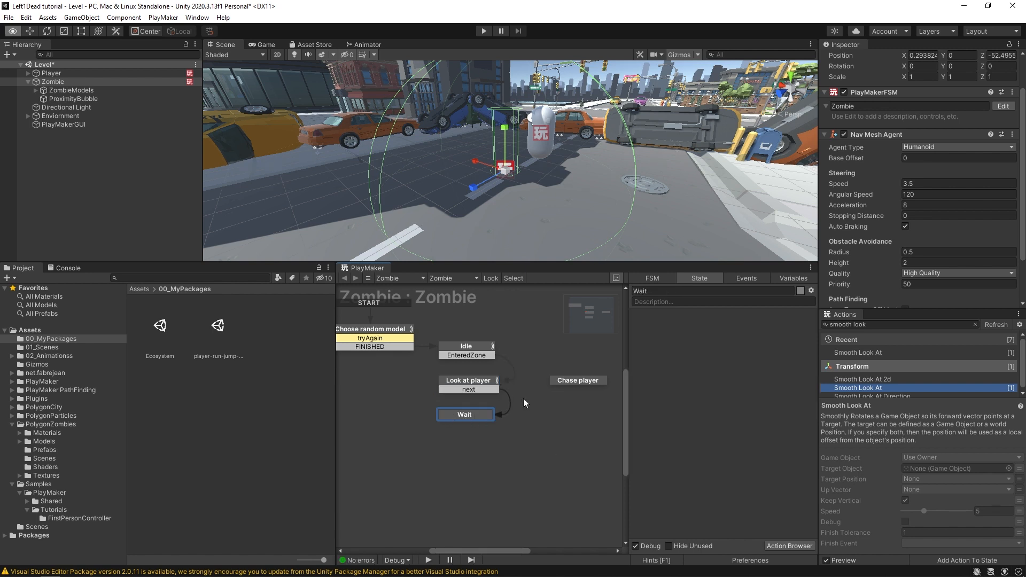
Step: Review the actions of the Idle and Look at player states and open the empty Wait state
left_click(470, 381)
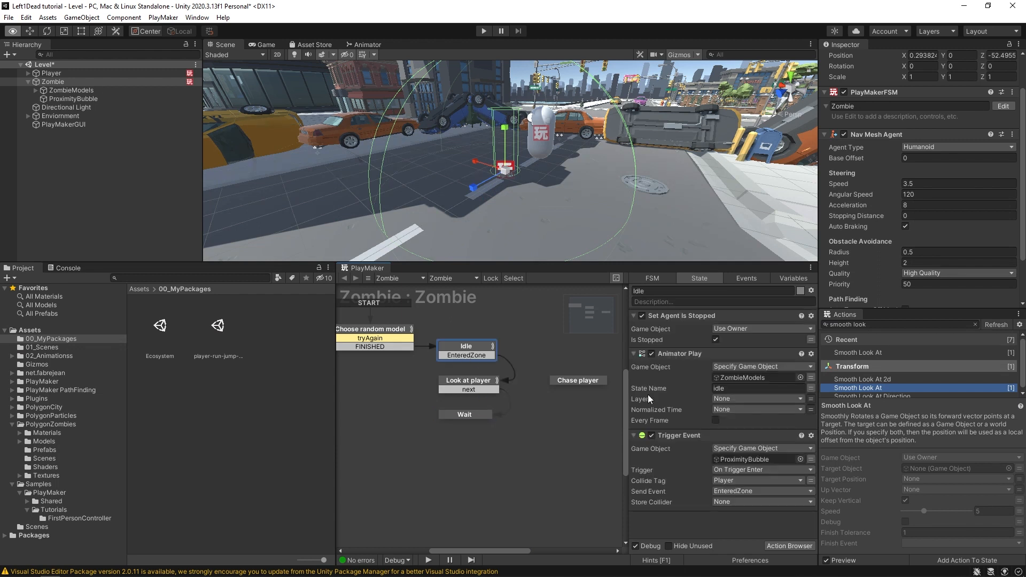
left_click(683, 317)
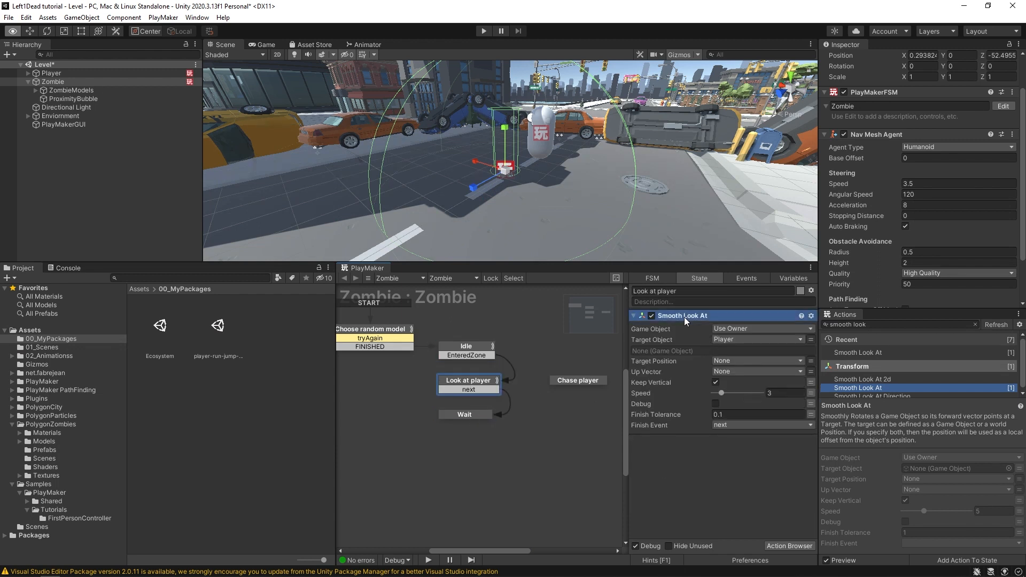
left_click(469, 415)
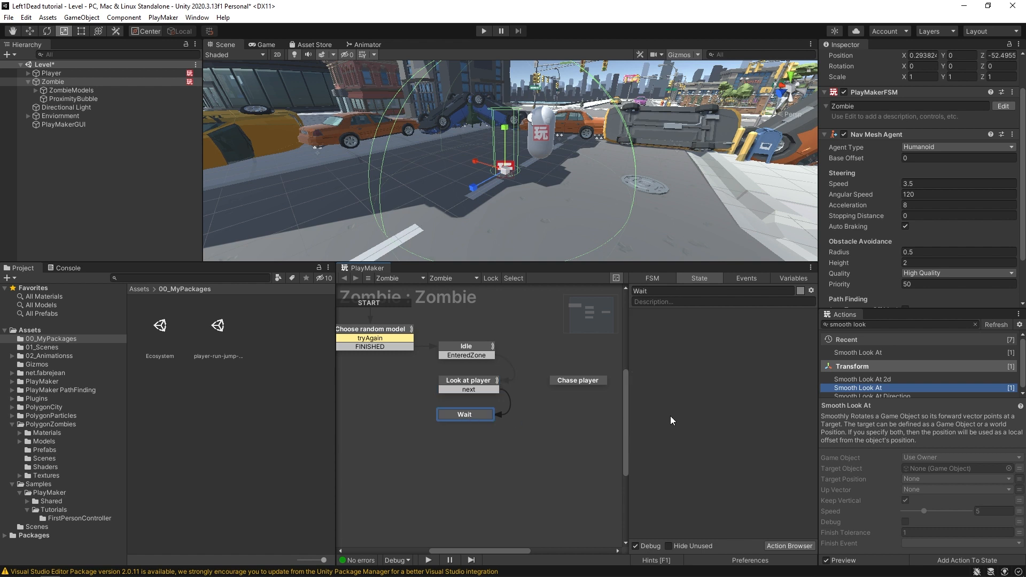
Step: Paste the copied Smooth Look At action into the Wait state, with Speed 15 and Finish Event None
key("ctrl+v")
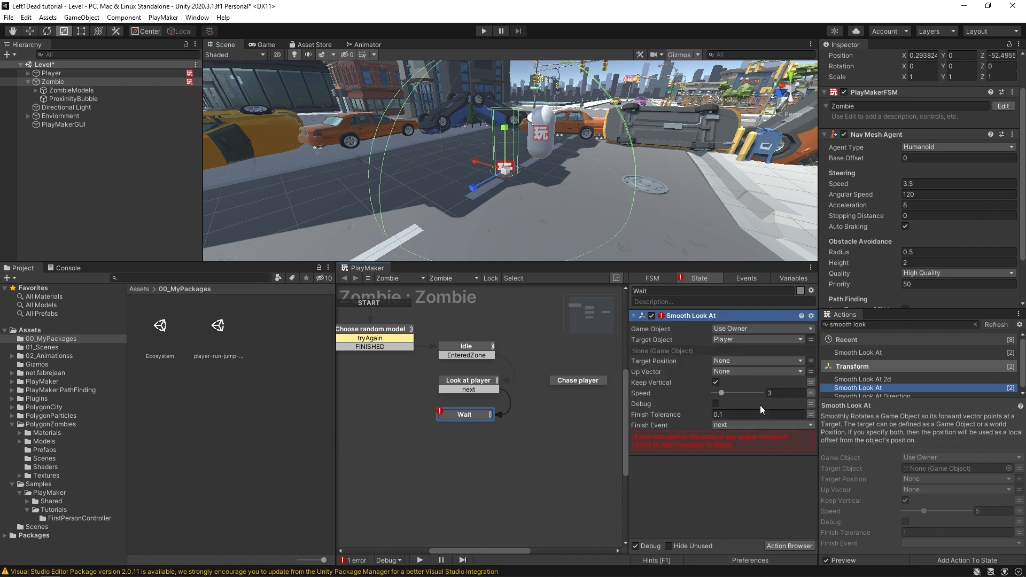
left_click(785, 392)
type("100")
left_click(720, 405)
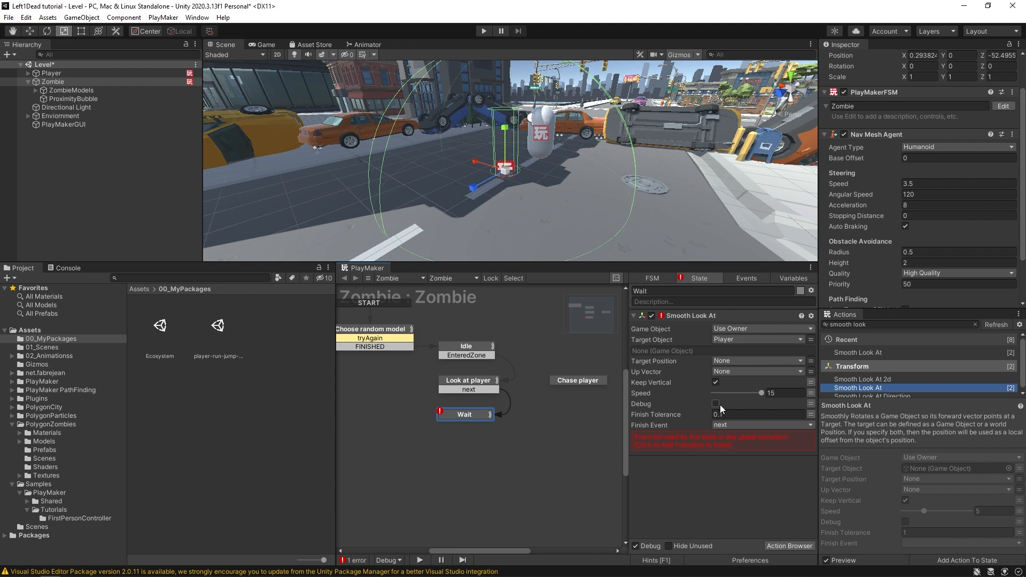
left_click(747, 425)
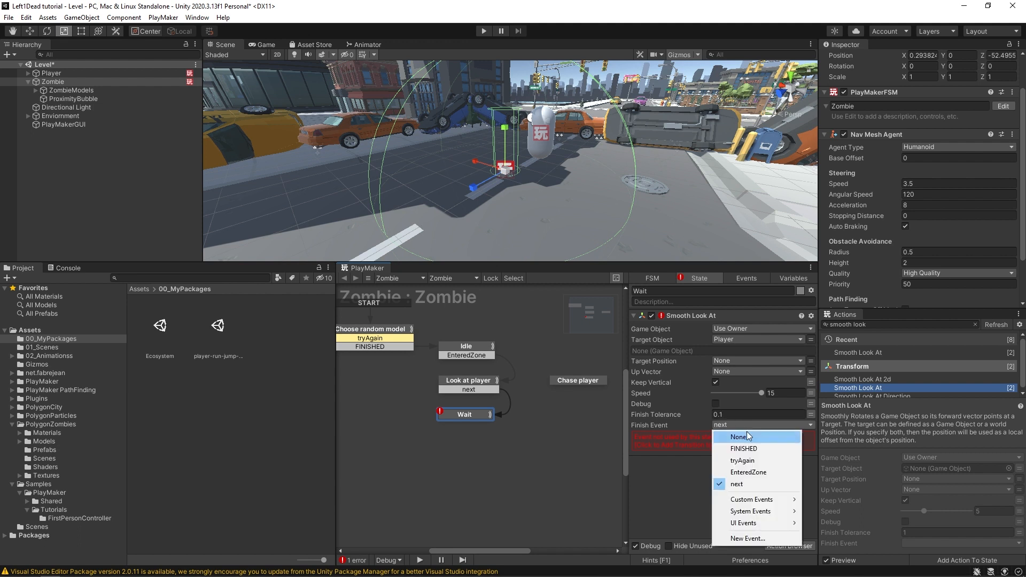
left_click(748, 436)
Step: Add a Wait action below Smooth Look At in the Wait state and set its Time to 2
left_click(873, 323)
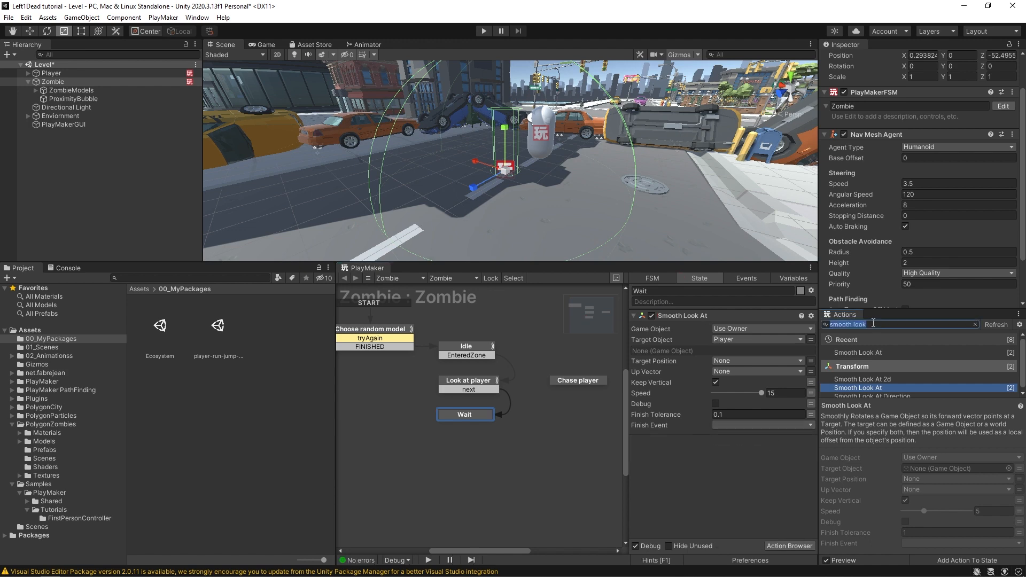
type("wait")
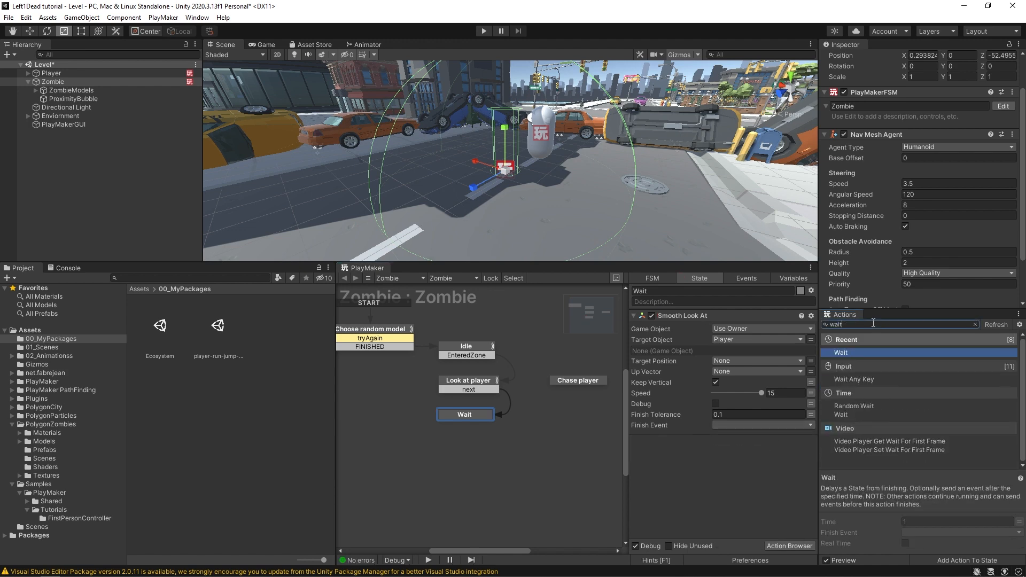
left_click_drag(840, 353, 653, 477)
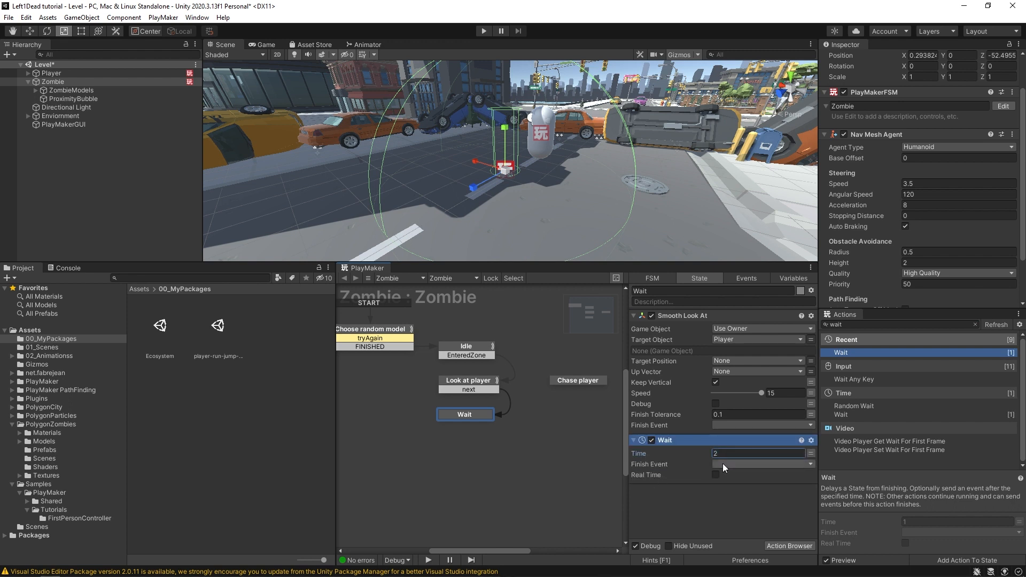
key("alt")
Step: Set the Wait action's Finish Event to next, add it as a transition and link it to the Chase player state
left_click(721, 464)
left_click(739, 406)
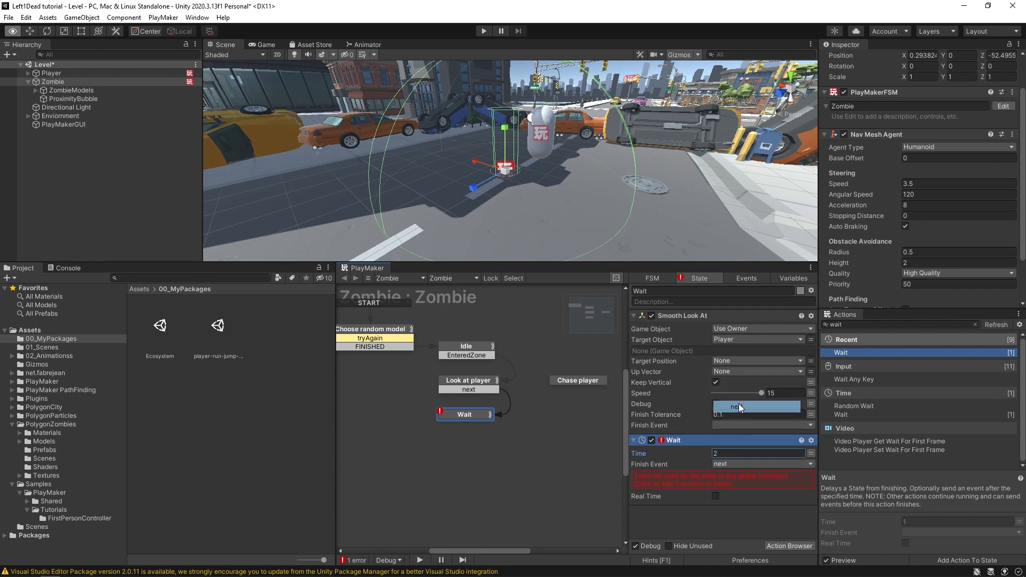
left_click(687, 476)
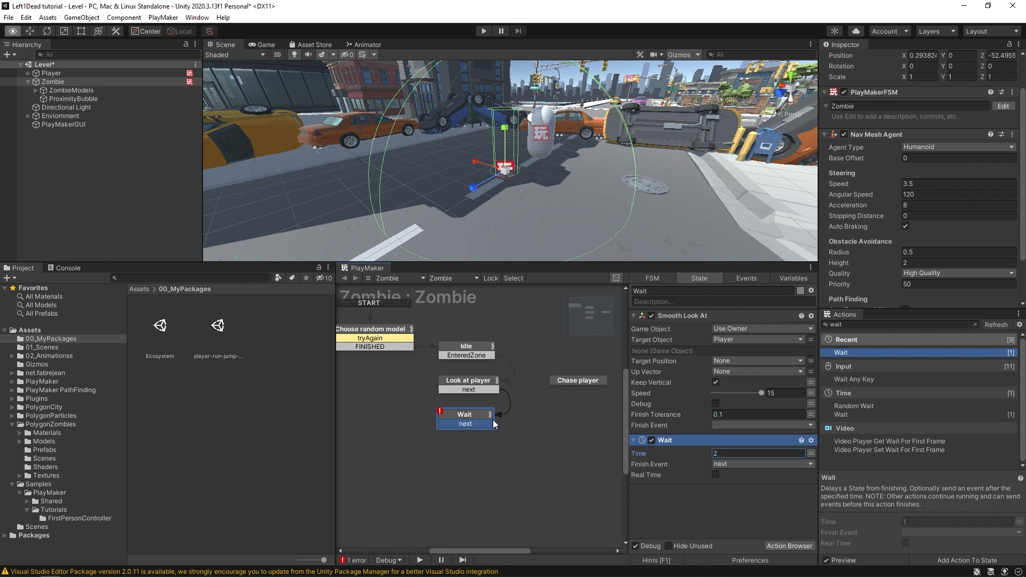
left_click_drag(481, 423, 575, 381)
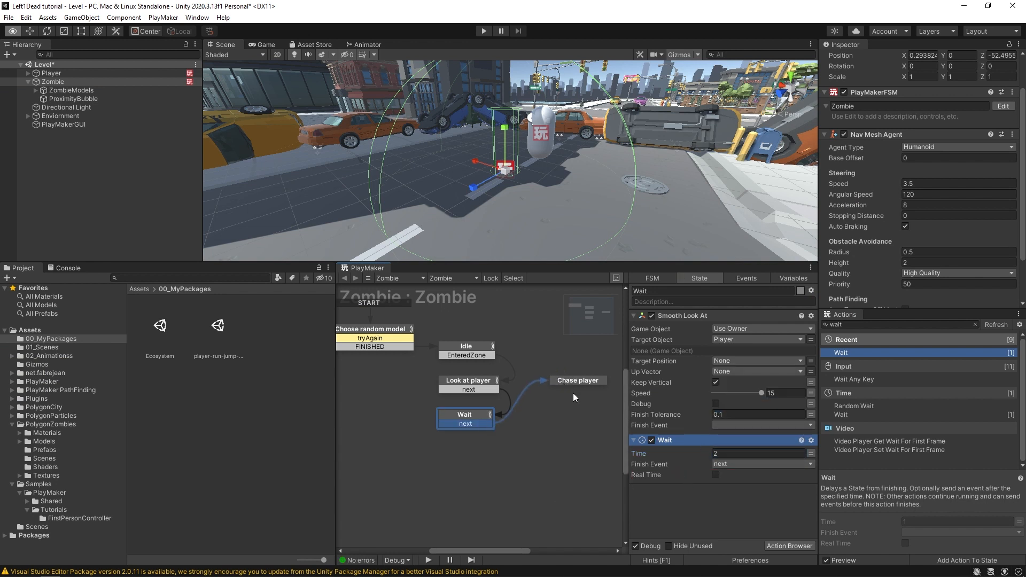
Step: Add an Animator Play action to the Chase player state
left_click(565, 384)
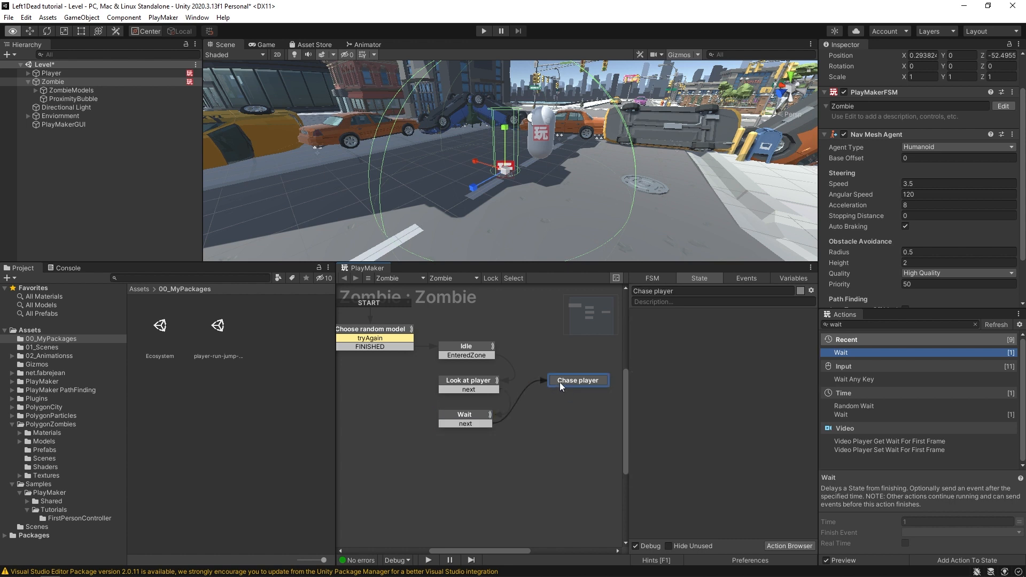
middle_click_drag(571, 430, 546, 451)
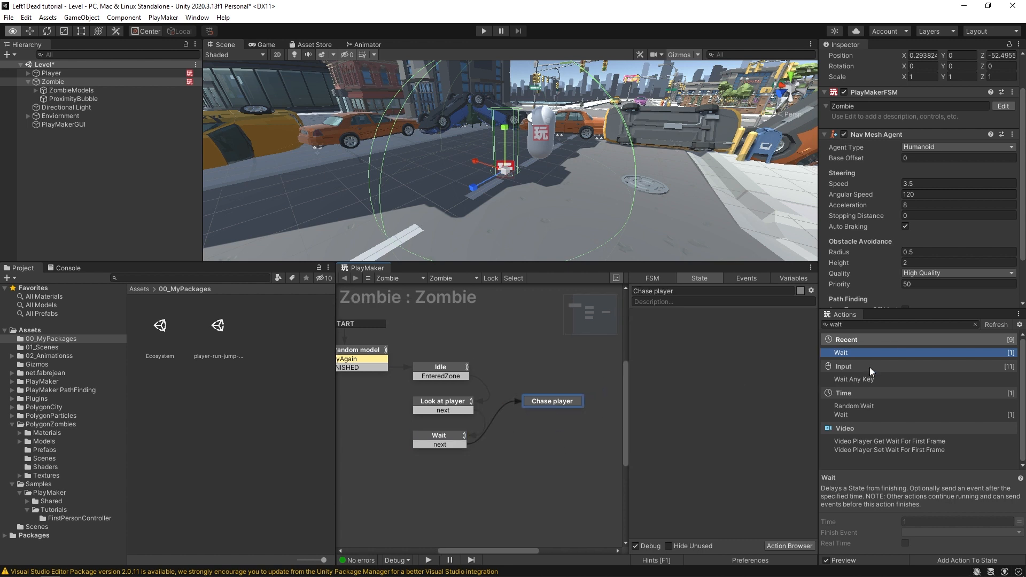
double_click(852, 324)
type("animt")
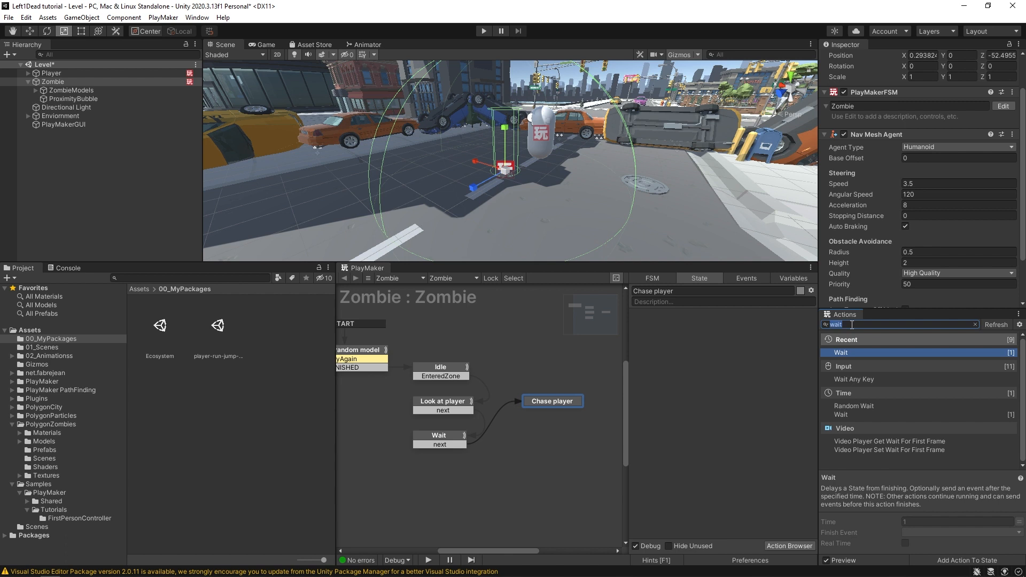
type("o")
key("BackSpace")
key("BackSpace")
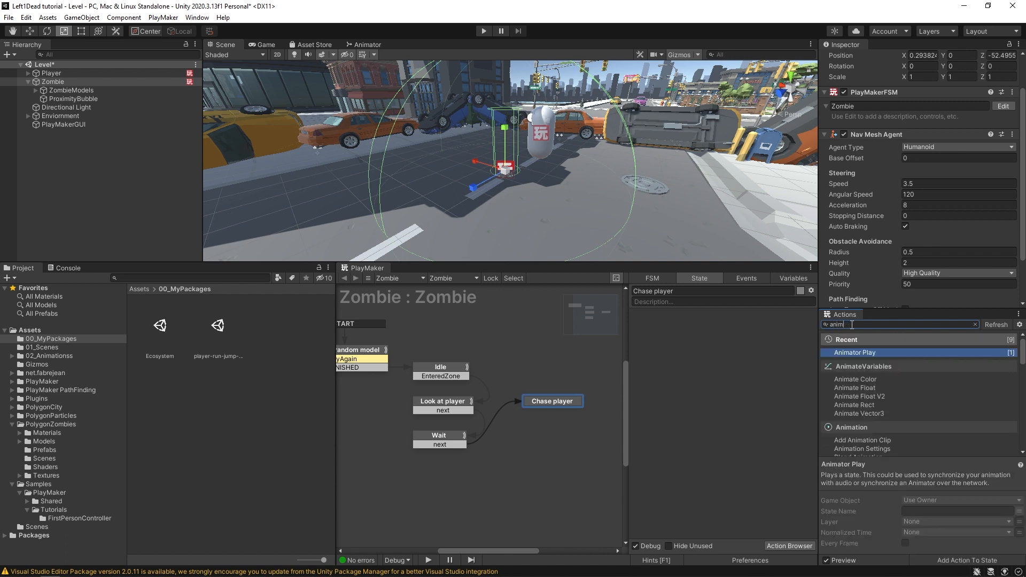
key("Return")
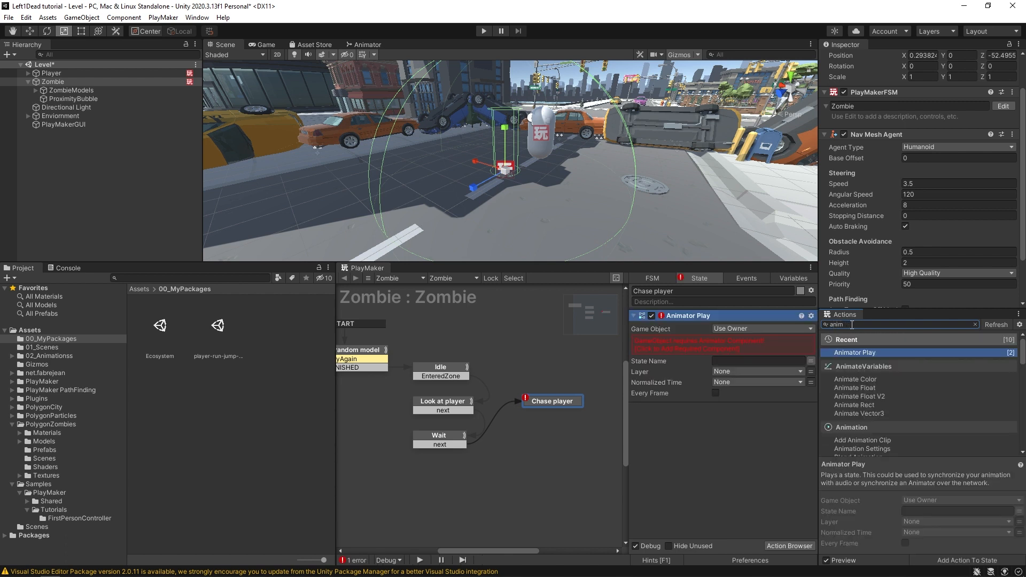
Step: Set Animator Play's Game Object to Specify Game Object and assign ZombieModels to it
left_click(742, 330)
left_click(745, 349)
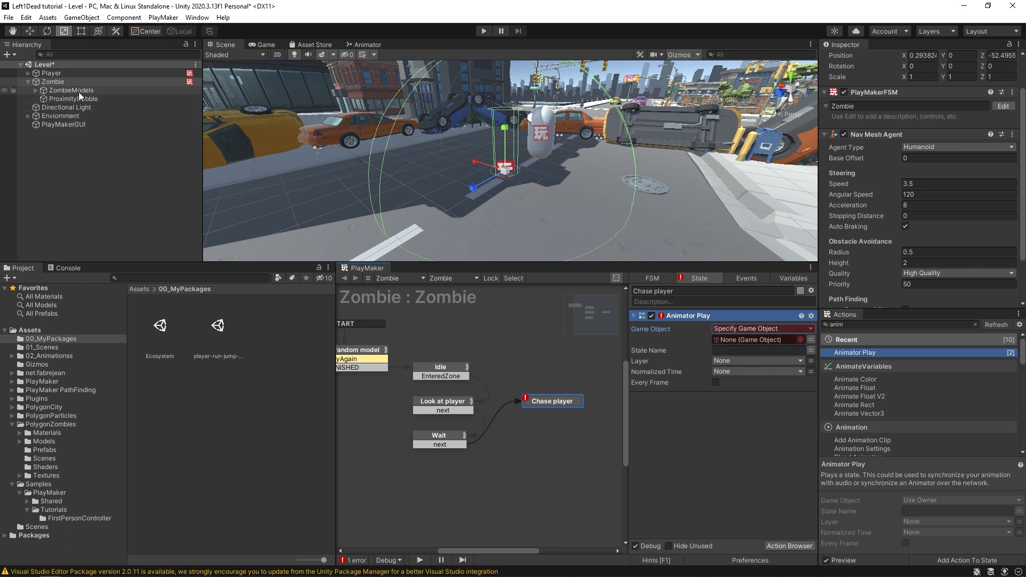
left_click_drag(79, 92, 726, 347)
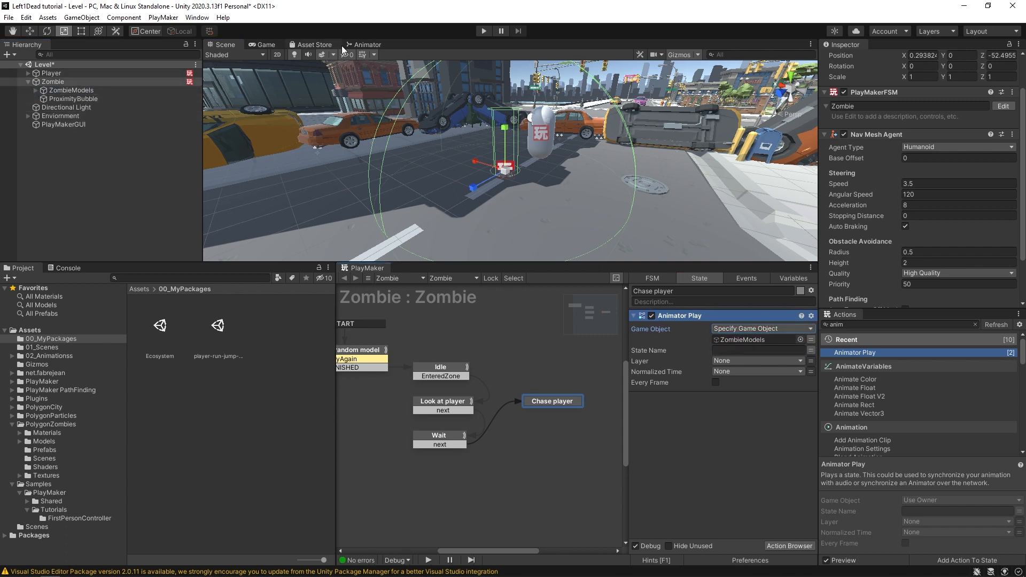
Step: Add the run and attack clips from 02_Animationss as states below idle in the ZombieController animator
left_click(367, 45)
middle_click_drag(409, 187, 399, 152)
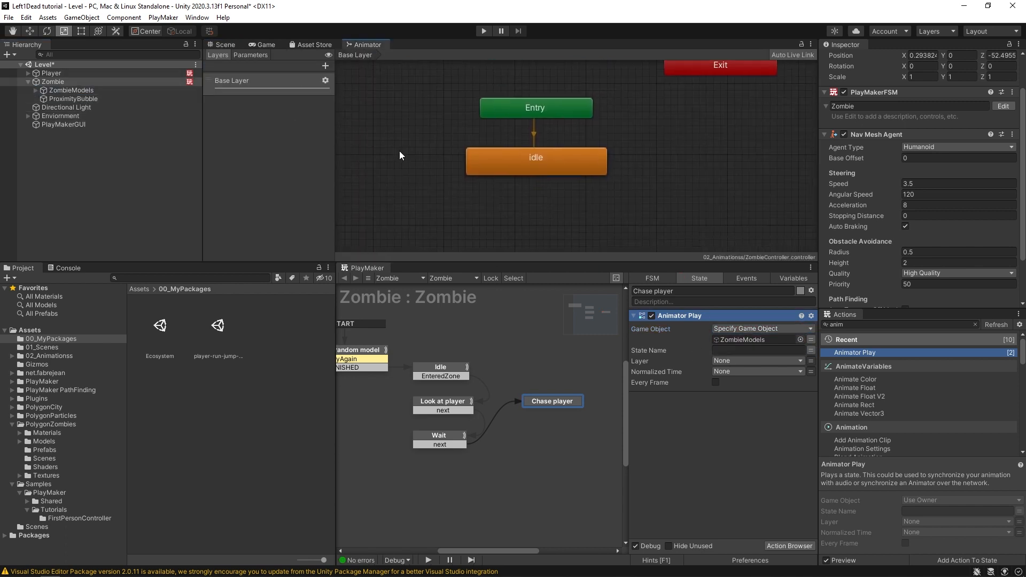
left_click(53, 356)
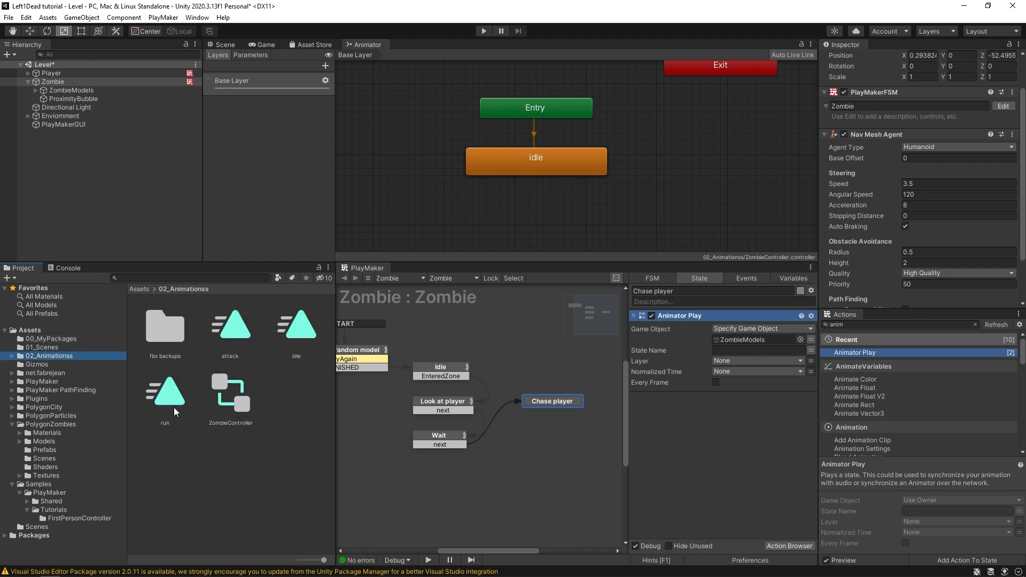
left_click_drag(165, 398, 511, 171)
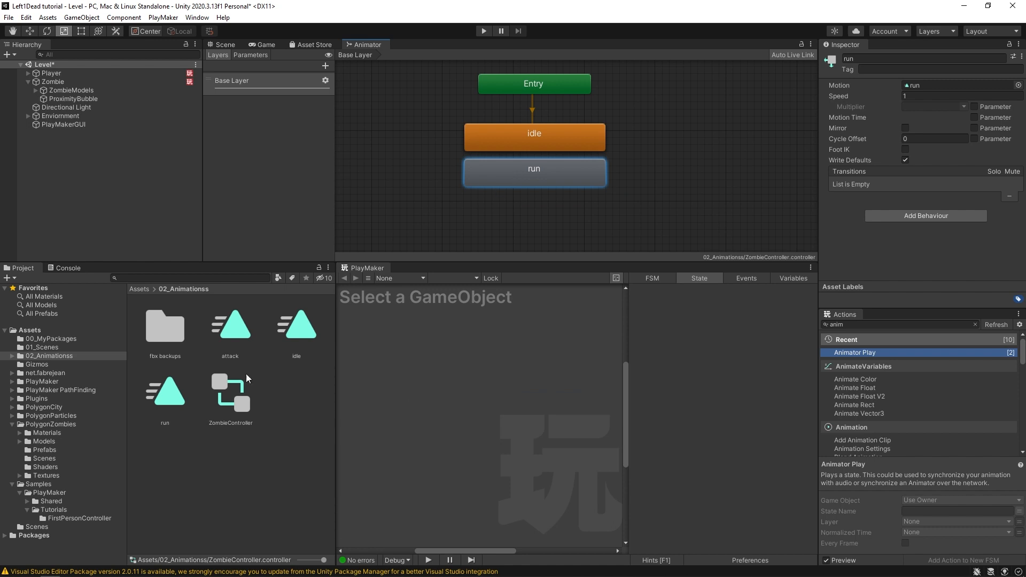
left_click_drag(234, 339, 512, 214)
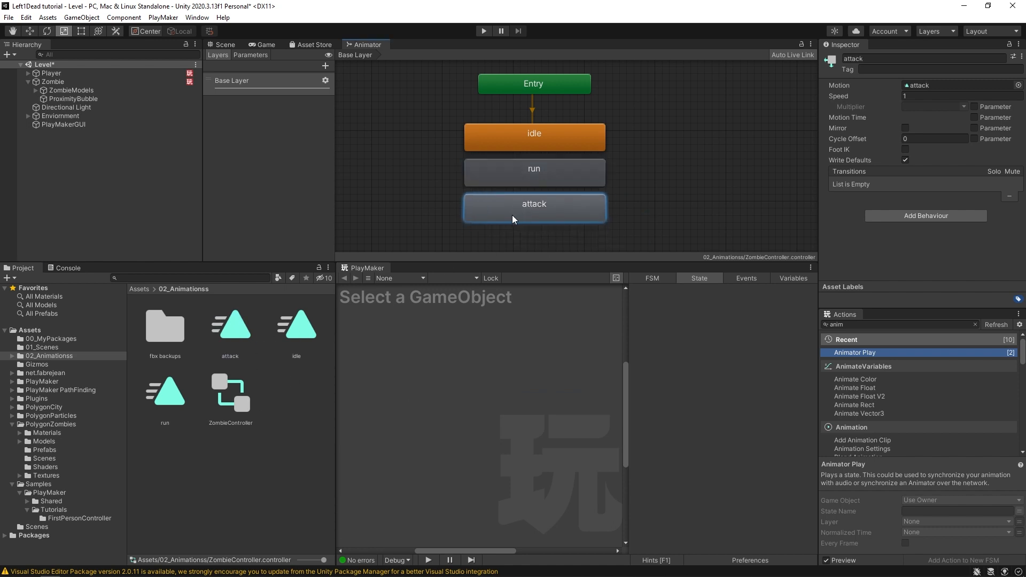
Step: Review the names and settings of the idle, run and attack states in the animator
left_click(495, 156)
left_click(529, 136)
left_click(521, 172)
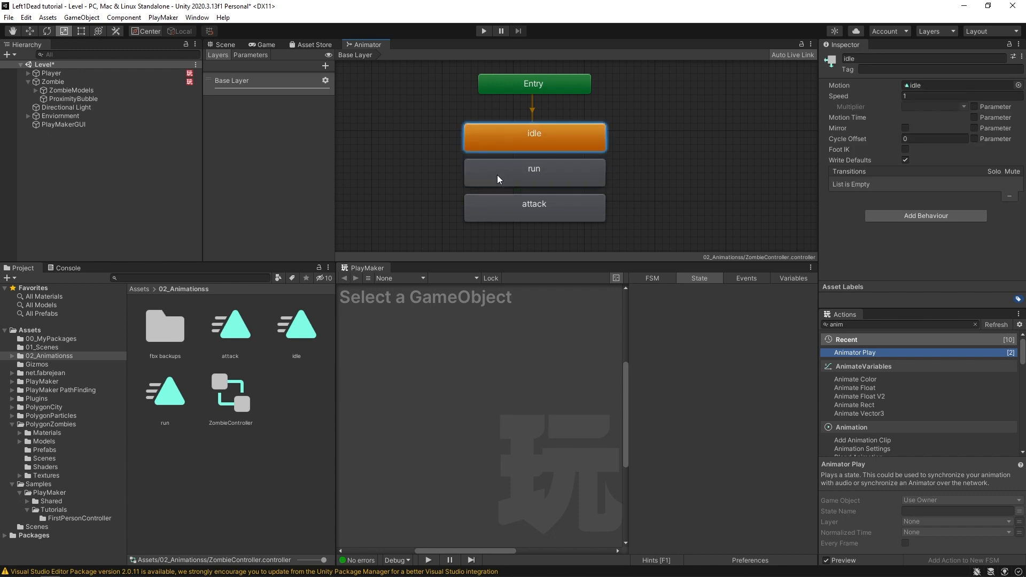
left_click(502, 207)
left_click(502, 174)
left_click(498, 139)
left_click(508, 178)
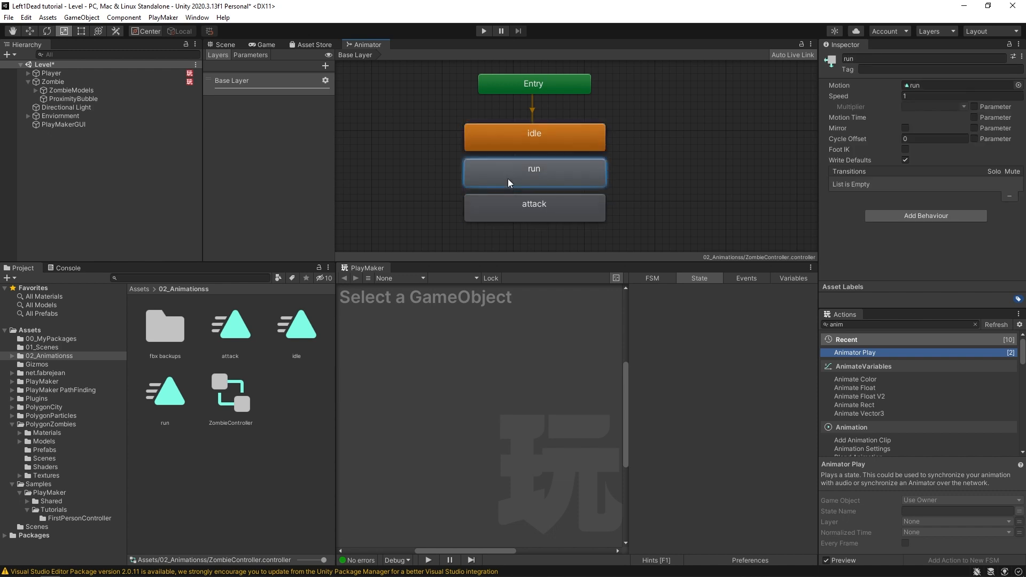
left_click(510, 217)
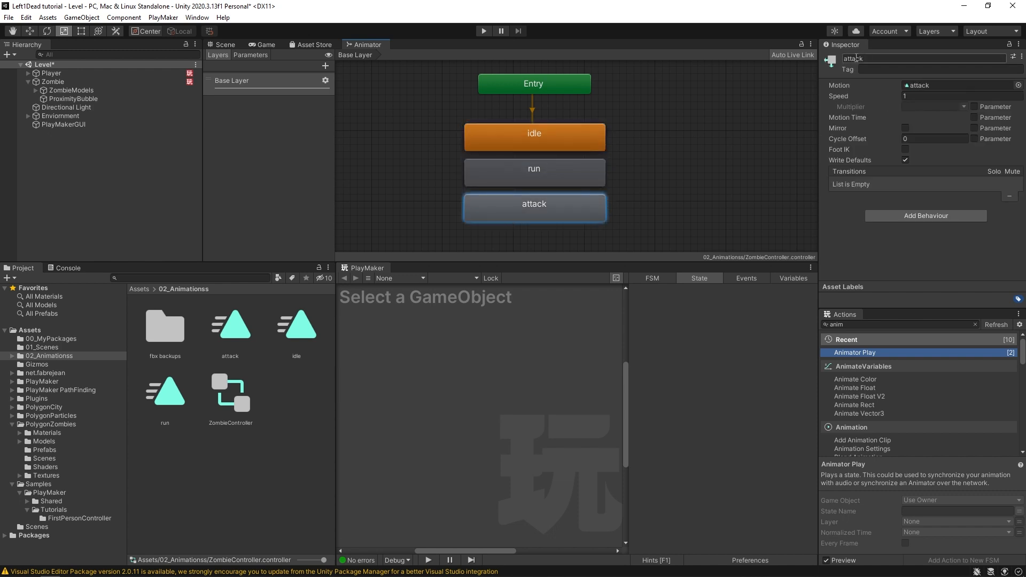
Step: Return to the Zombie's Chase player state and set Animator Play's State Name to run
left_click(223, 46)
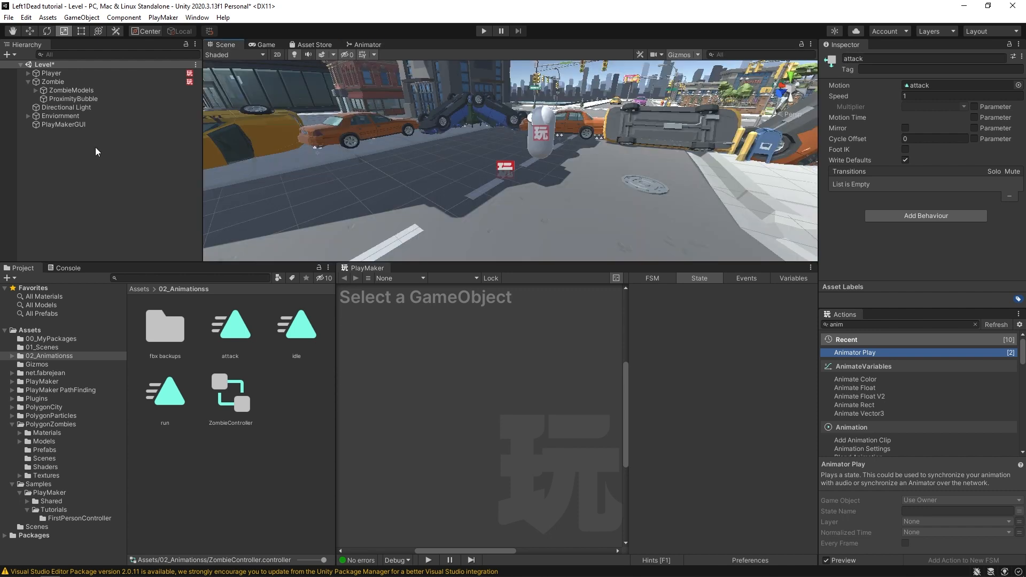
left_click(42, 82)
middle_click_drag(529, 476, 532, 466)
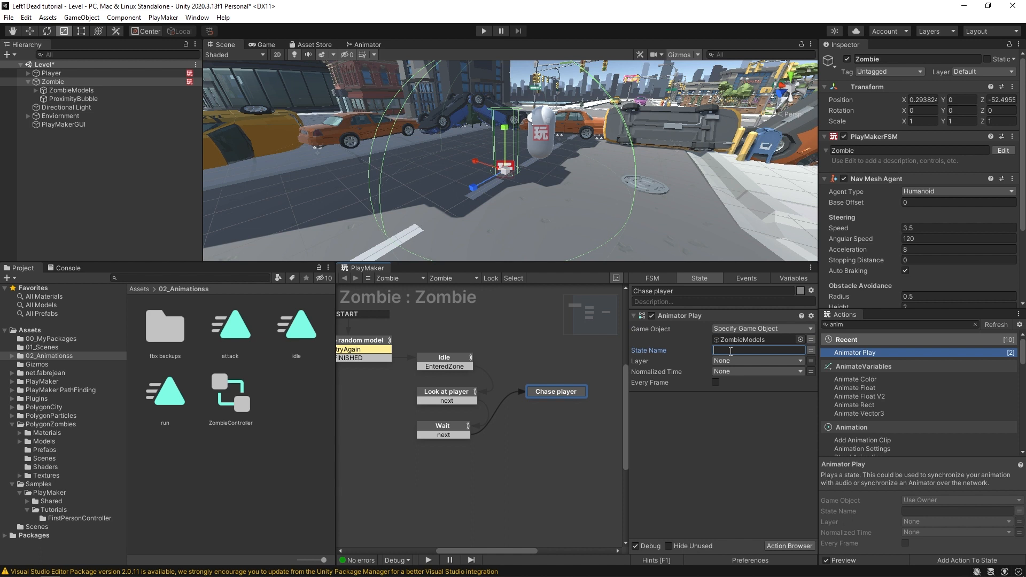
type("run")
Step: Add a Set Agent Destination As Game Object action below Animator Play in the Chase player state
left_click(871, 324)
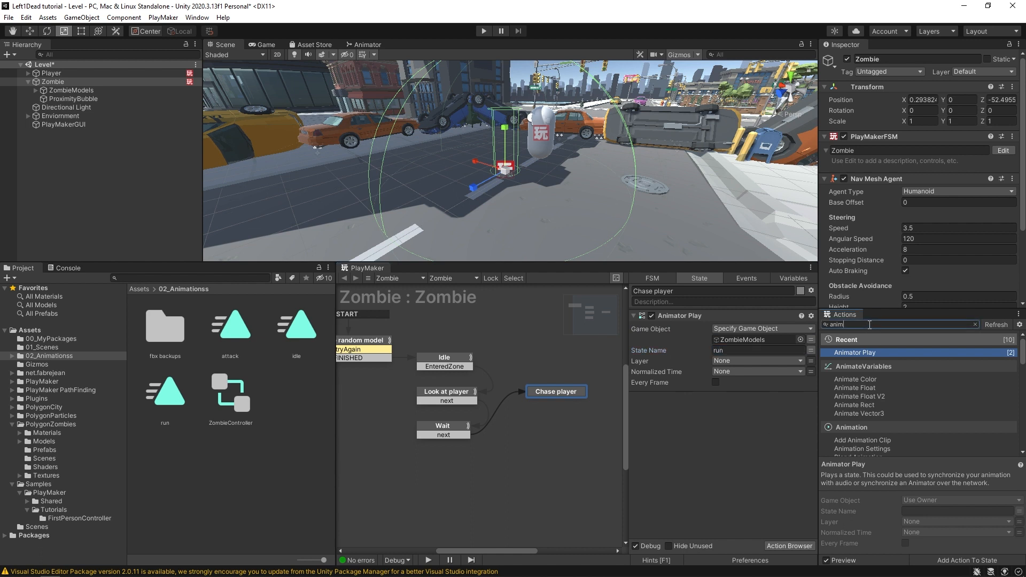
key("ctrl+a")
type("set agent")
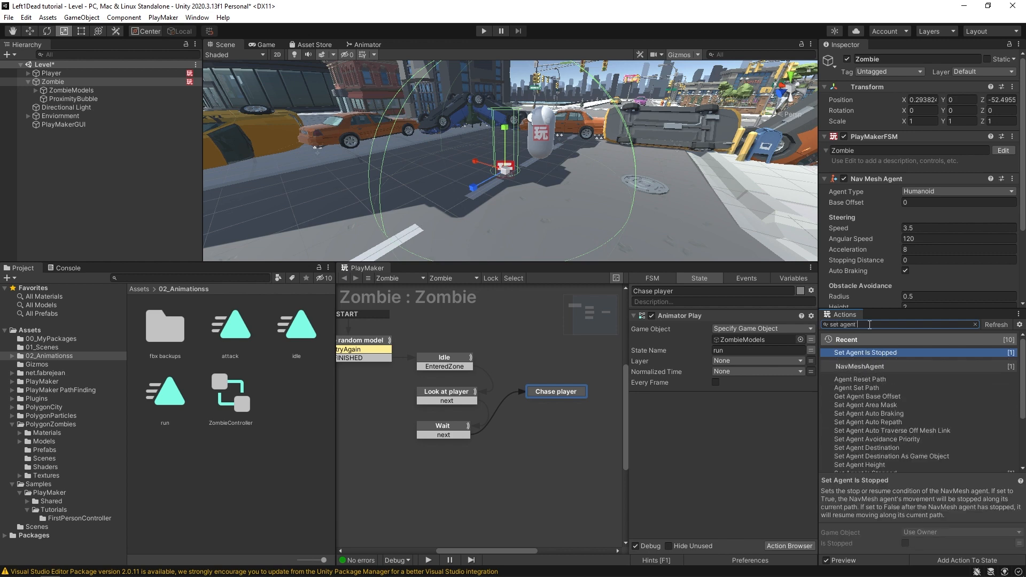
type(" des")
left_click(882, 362)
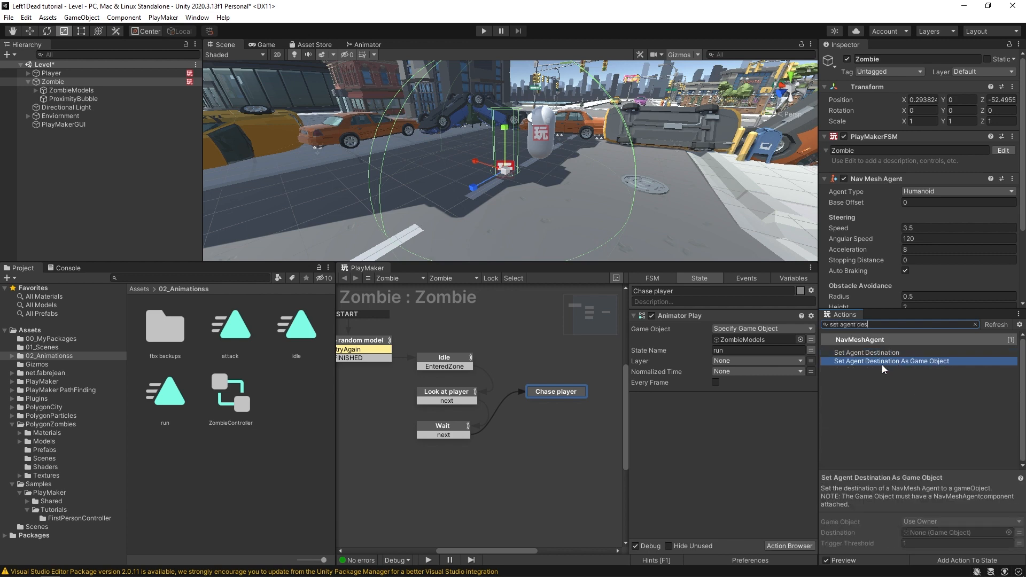
left_click_drag(874, 361, 716, 466)
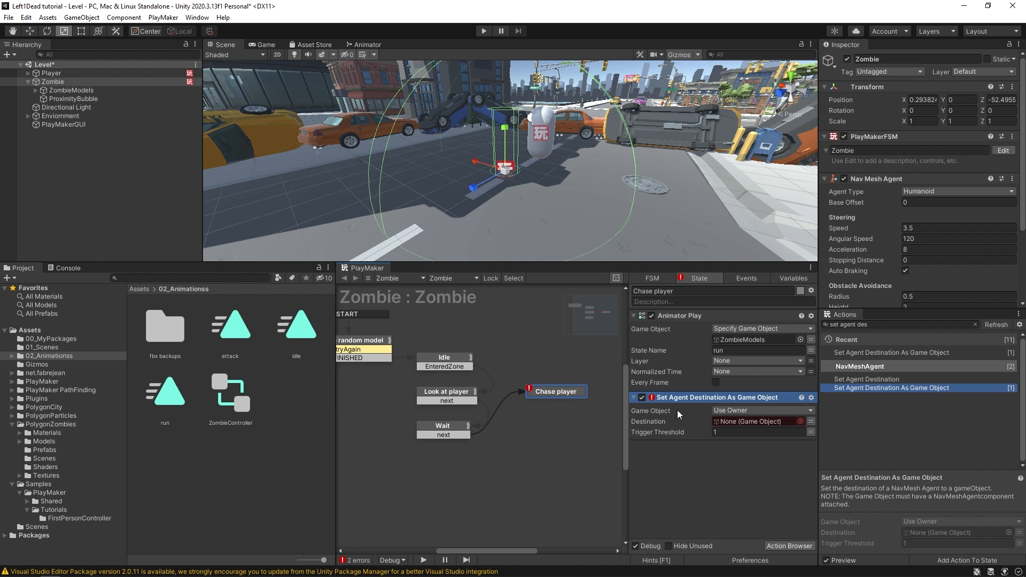
Step: Set the Destination of Set Agent Destination As Game Object to the Player variable
left_click(811, 421)
left_click(778, 422)
left_click(770, 446)
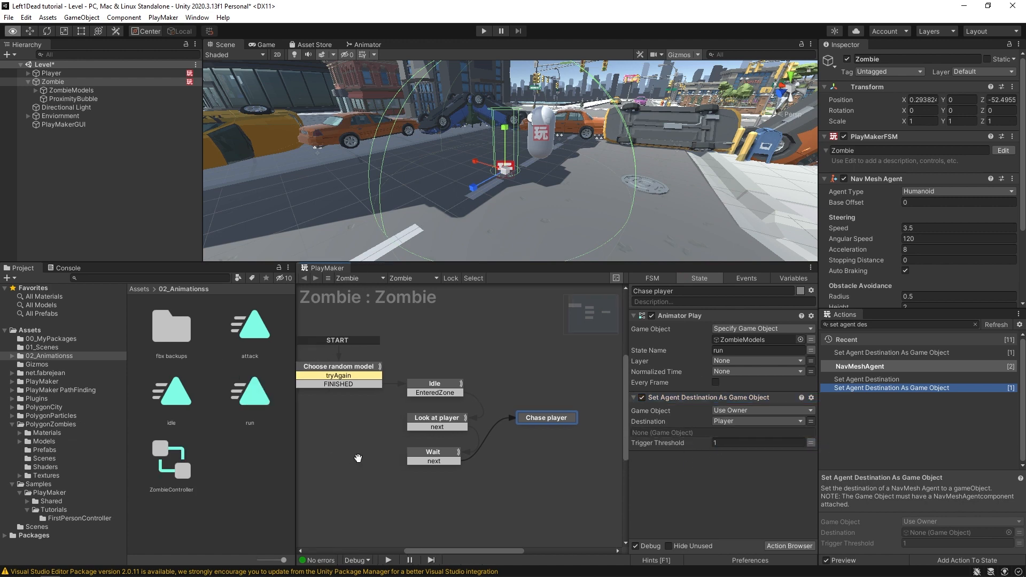
middle_click_drag(358, 458, 384, 458)
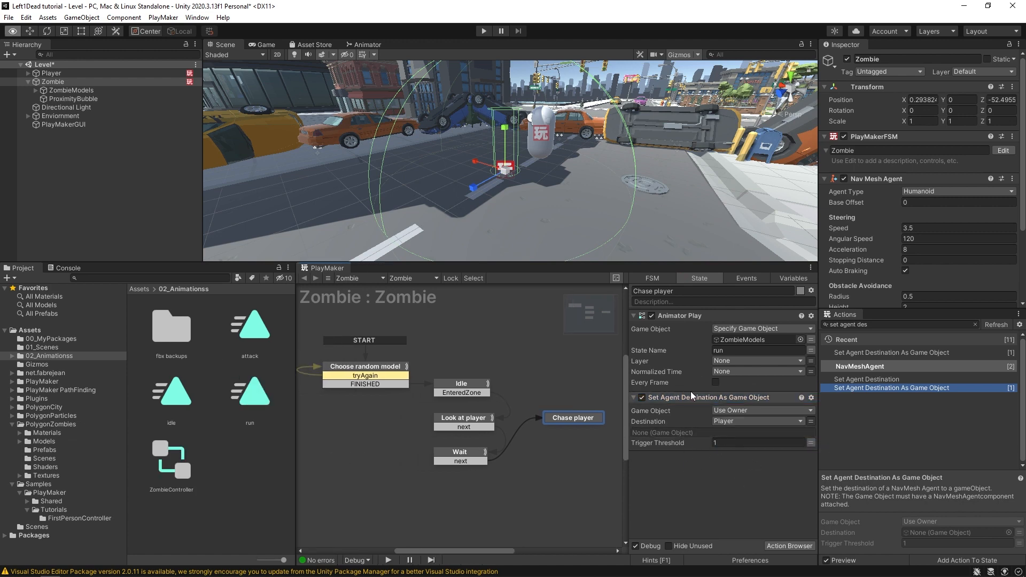
Step: Create a folder named 03_Prefabs in the project's Assets folder
left_click(34, 80)
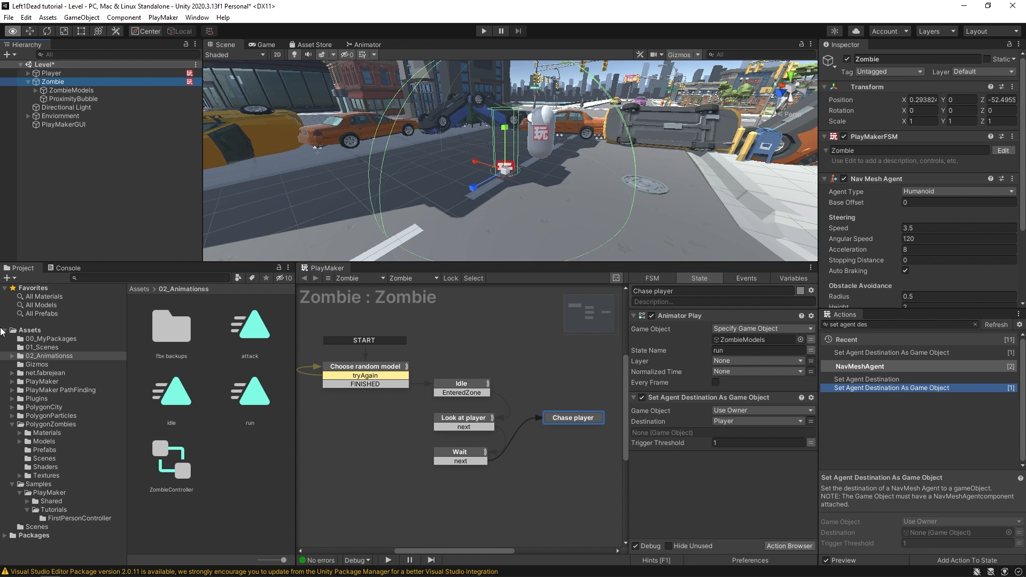
left_click(30, 330)
scroll(270, 426, "down", 3)
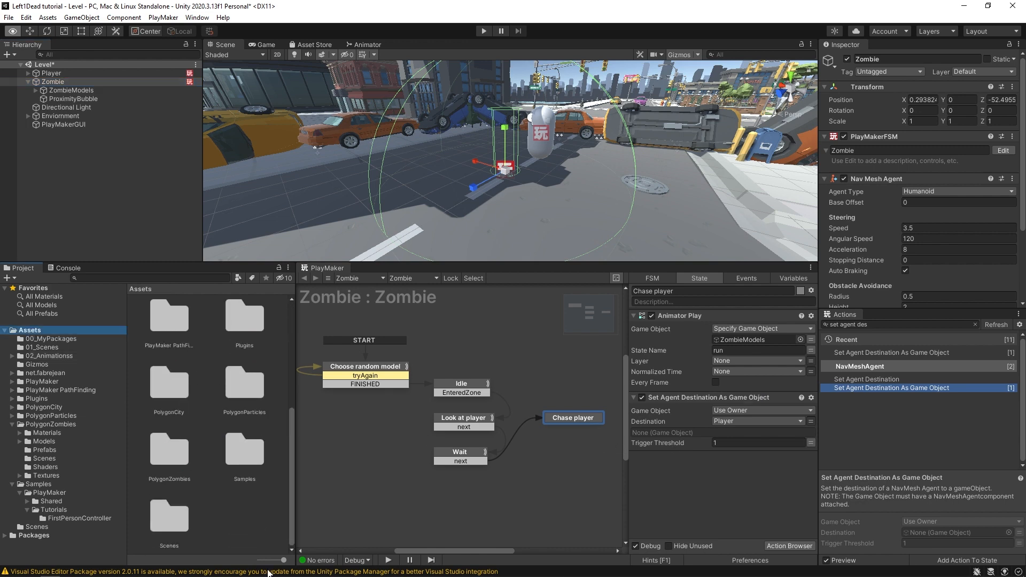
left_click_drag(283, 559, 260, 560)
right_click(216, 431)
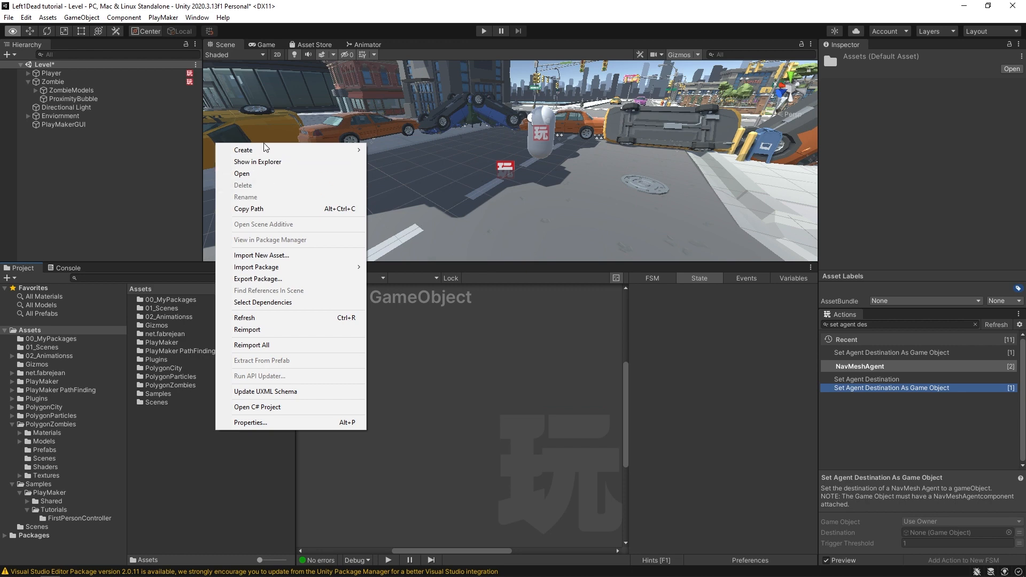
mouse_move(321, 150)
left_click(403, 130)
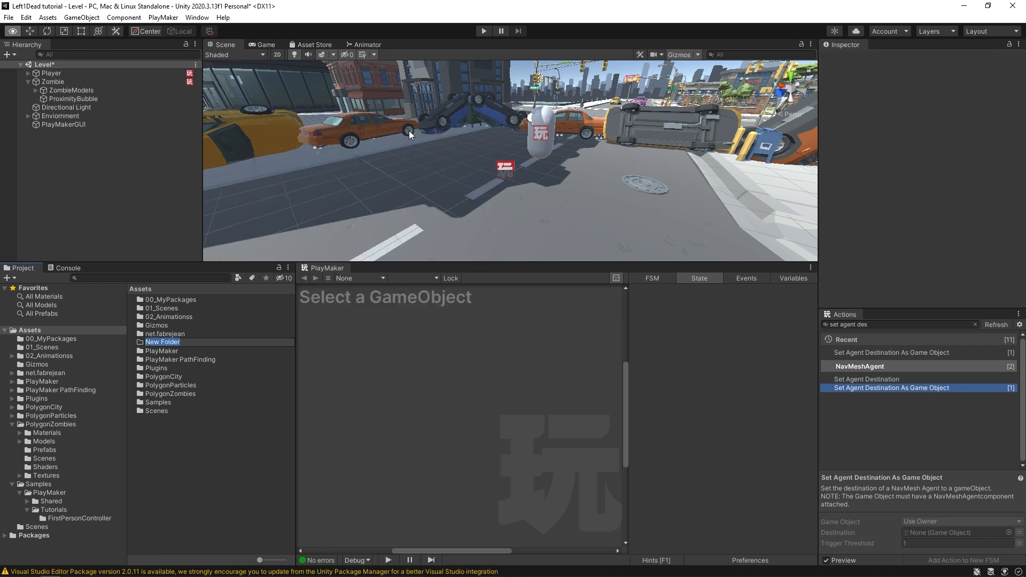
type("03")
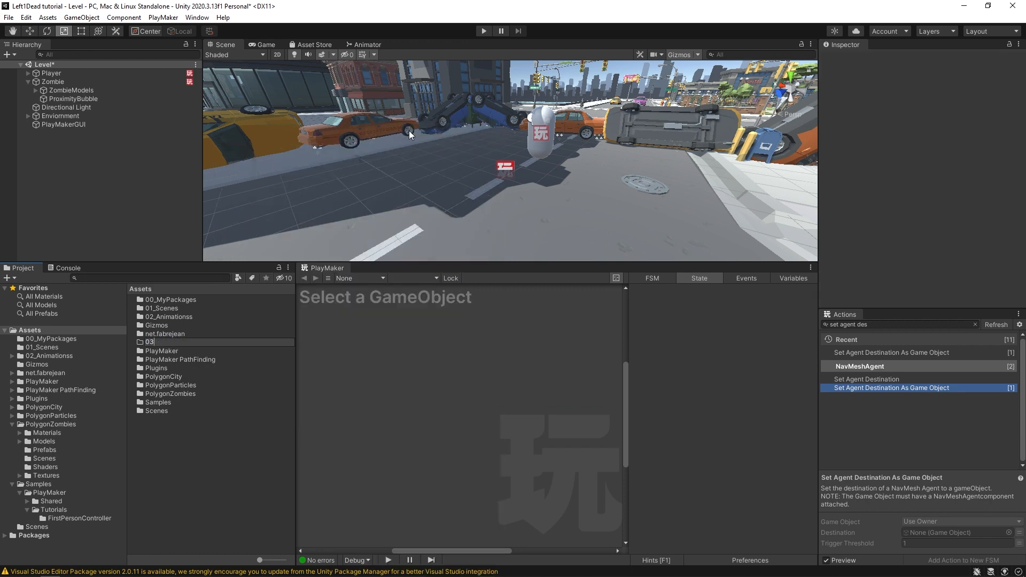
type("_Prefabs")
key("Return")
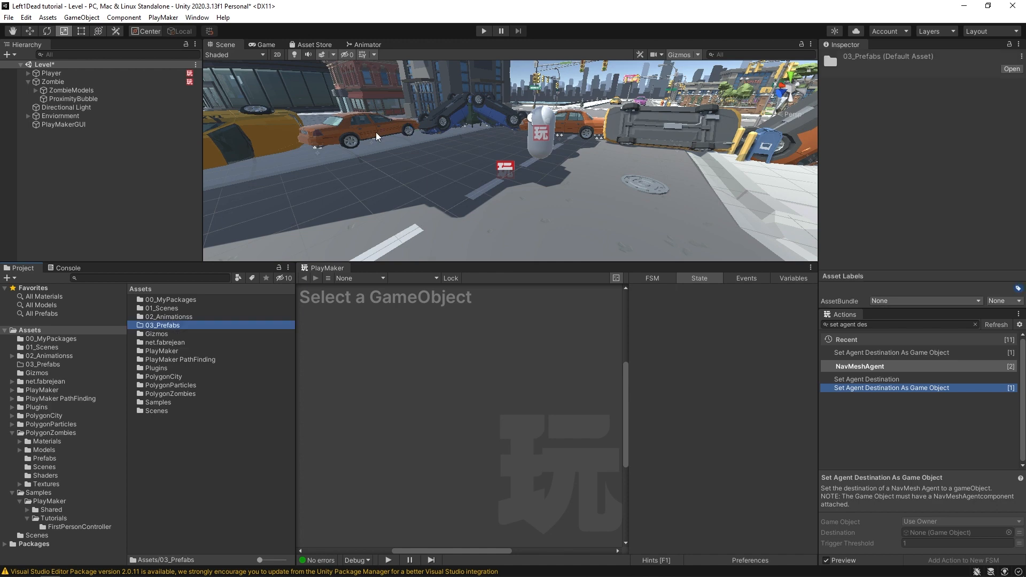
Step: Create a subfolder named Zombie inside the 03_Prefabs folder
double_click(140, 325)
right_click(168, 351)
mouse_move(204, 63)
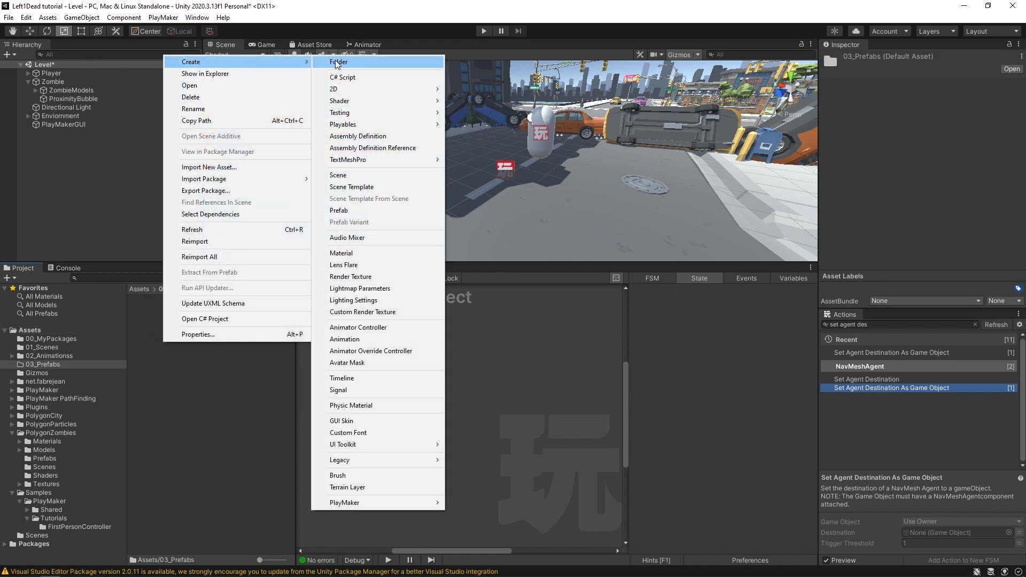
left_click(342, 62)
type("Zombie")
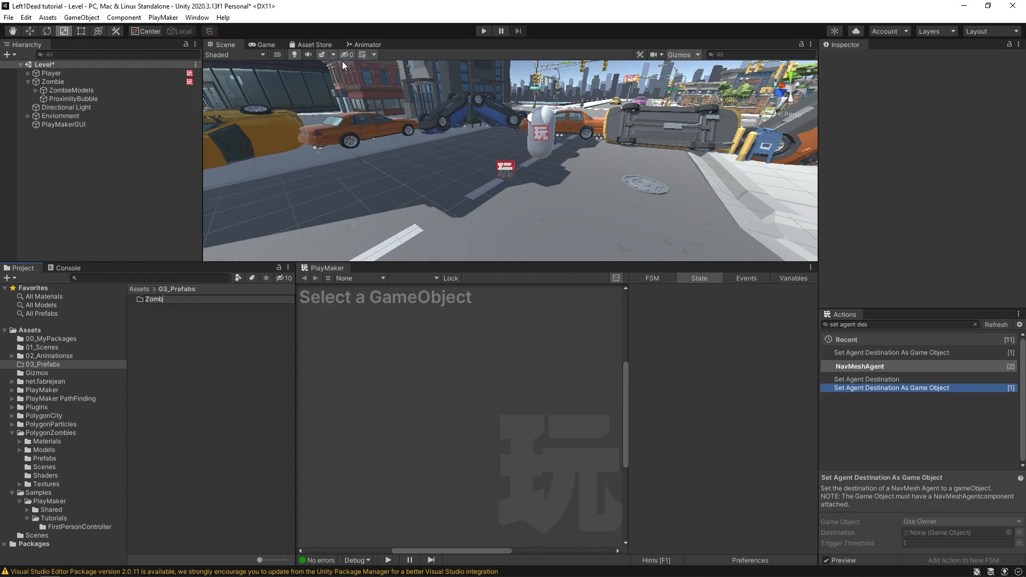
key("Return")
Step: Save the scene's Zombie object as a prefab in the 03_Prefabs/Zombie folder and show its FSM graph
double_click(155, 299)
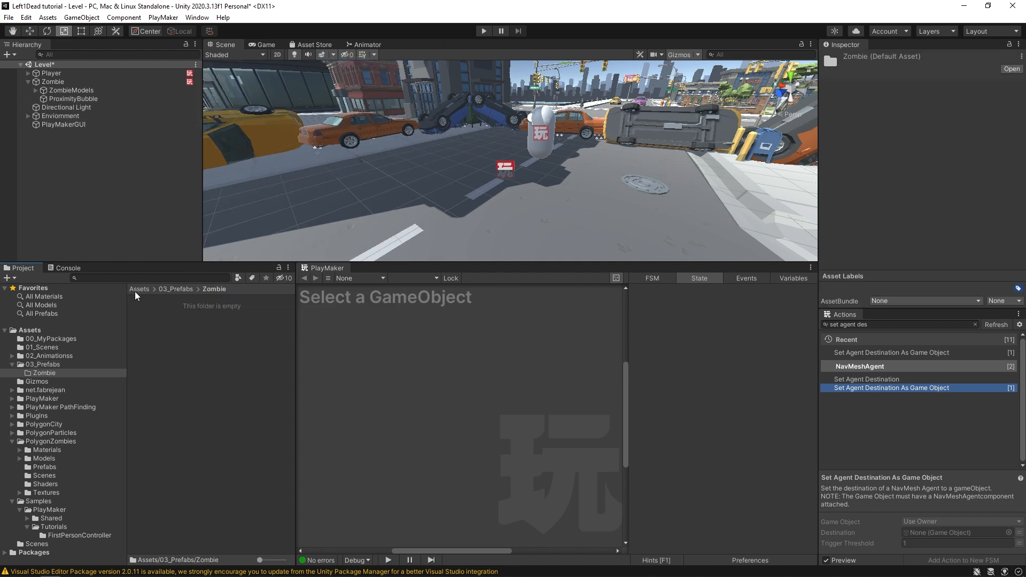
left_click_drag(44, 82, 210, 339)
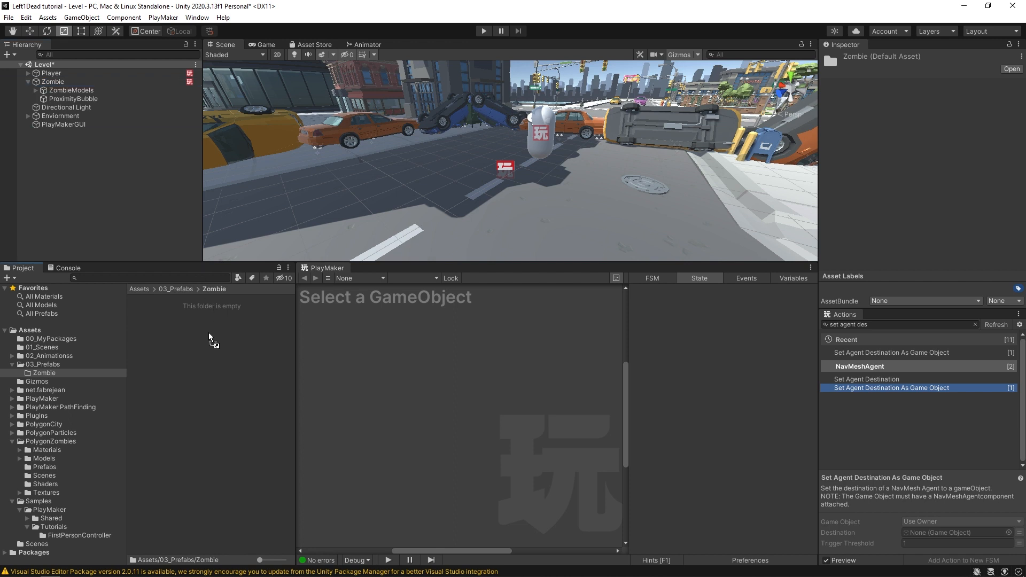
left_click(52, 82)
left_click_drag(296, 313, 281, 313)
middle_click_drag(323, 335, 337, 342)
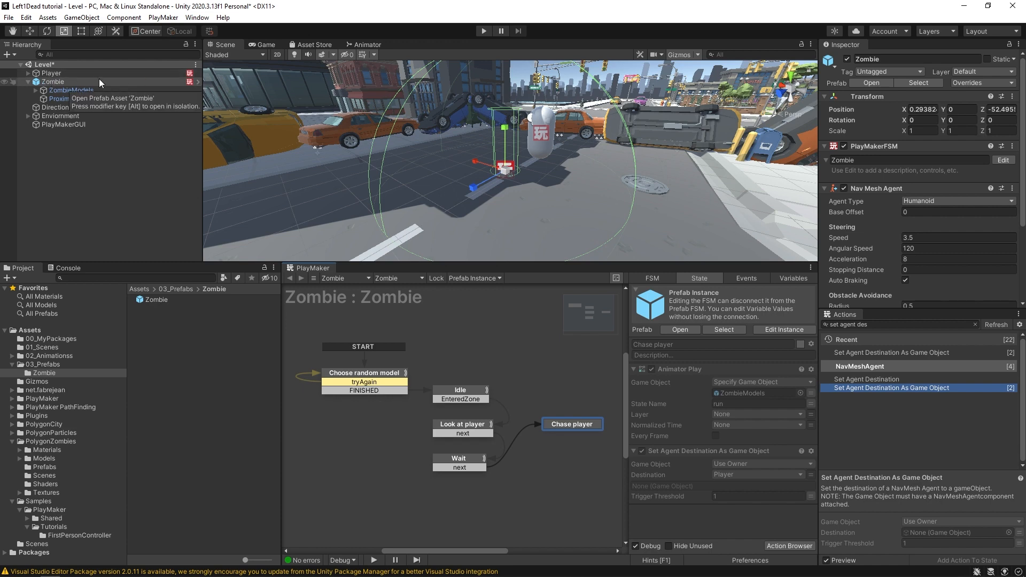
Step: Add a new PlayMakerFSM component to the Player object and name it Info
left_click(82, 73)
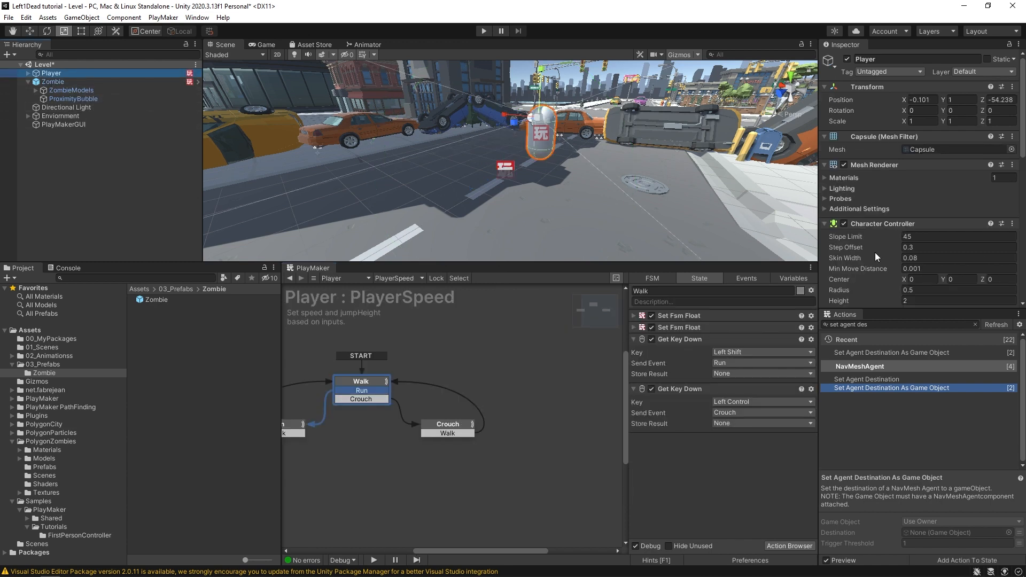
scroll(923, 223, "down", 10)
scroll(912, 219, "up", 10)
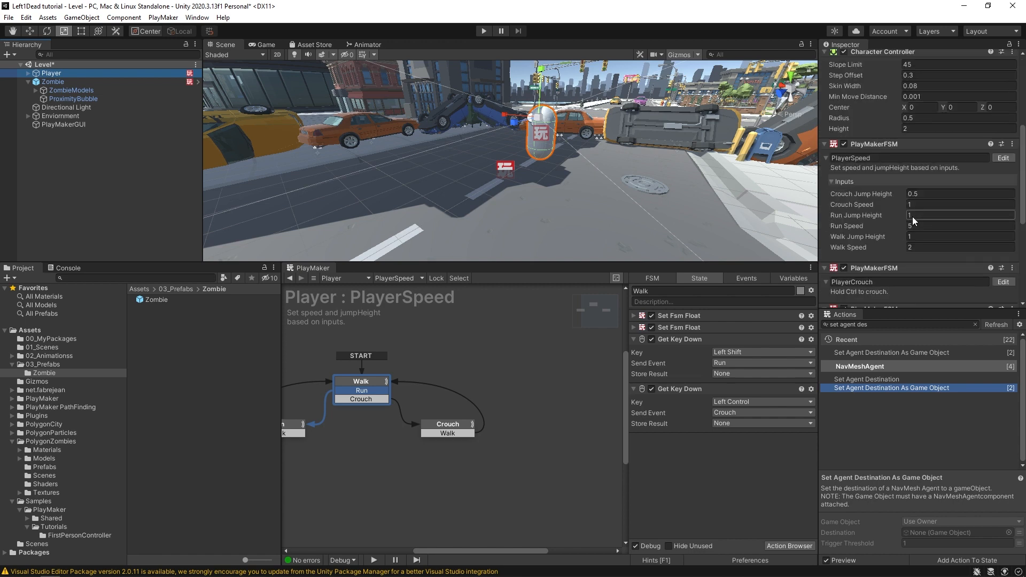
scroll(912, 220, "down", 10)
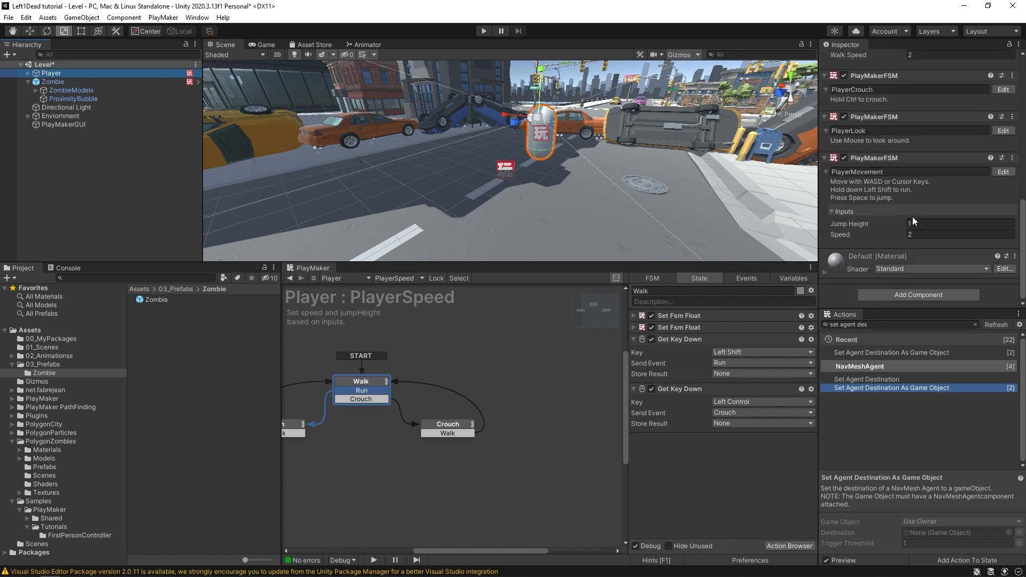
left_click(913, 292)
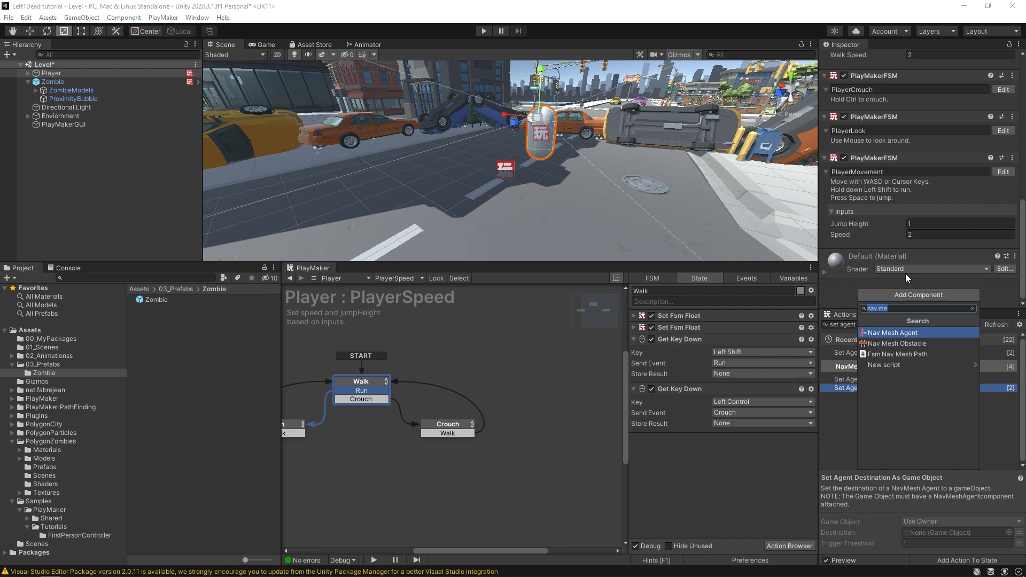
type("fsm")
left_click(871, 344)
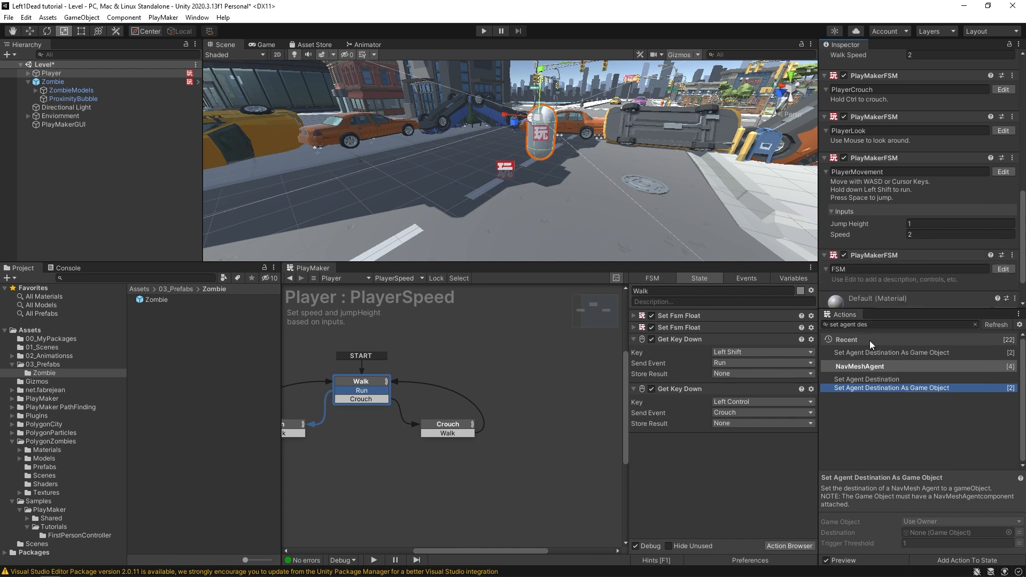
left_click(862, 268)
type("Info")
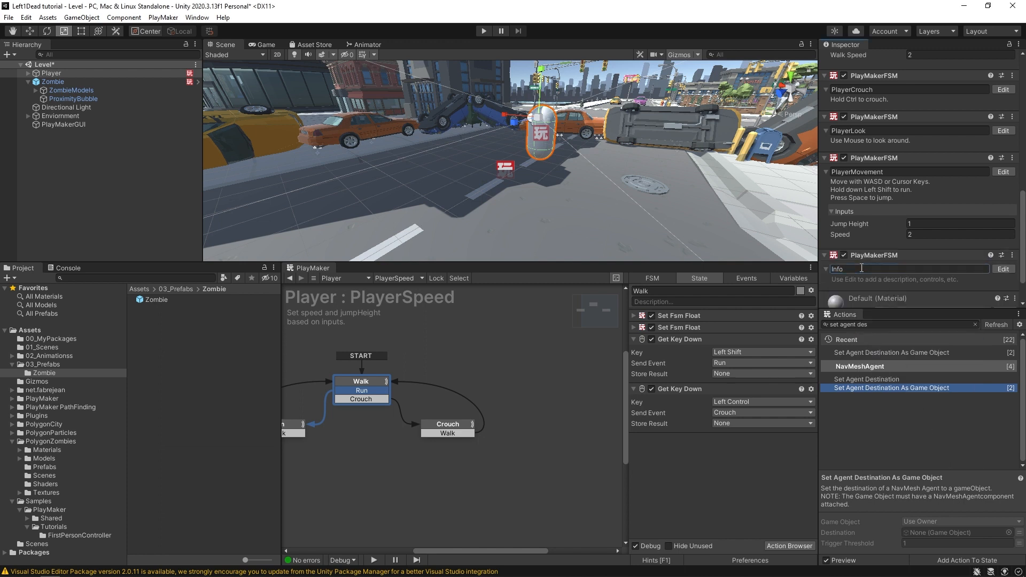
key("Return")
Step: Open the Player's Info FSM for editing and rename its start state Init
left_click(1007, 272)
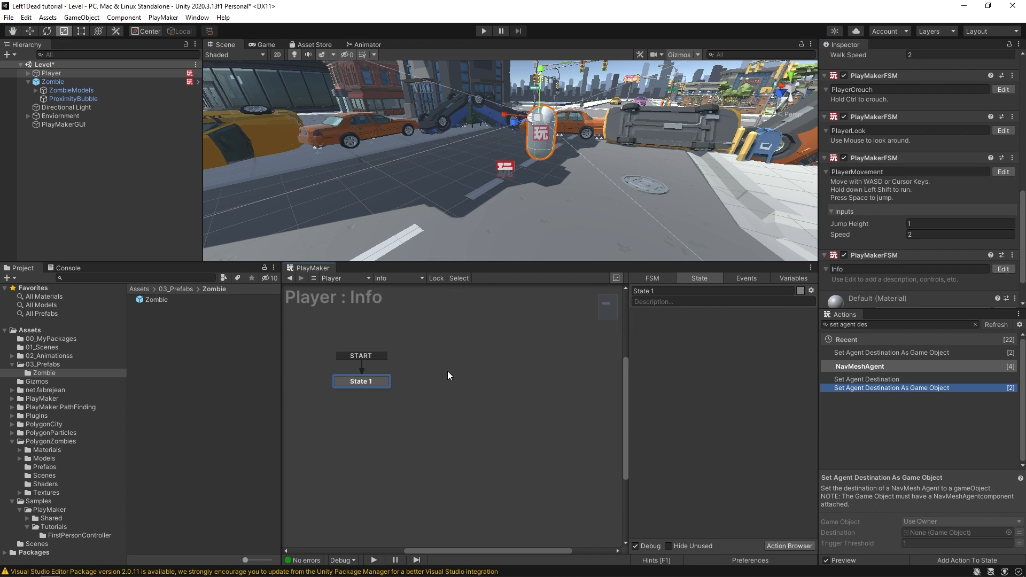
middle_click_drag(310, 423, 368, 405)
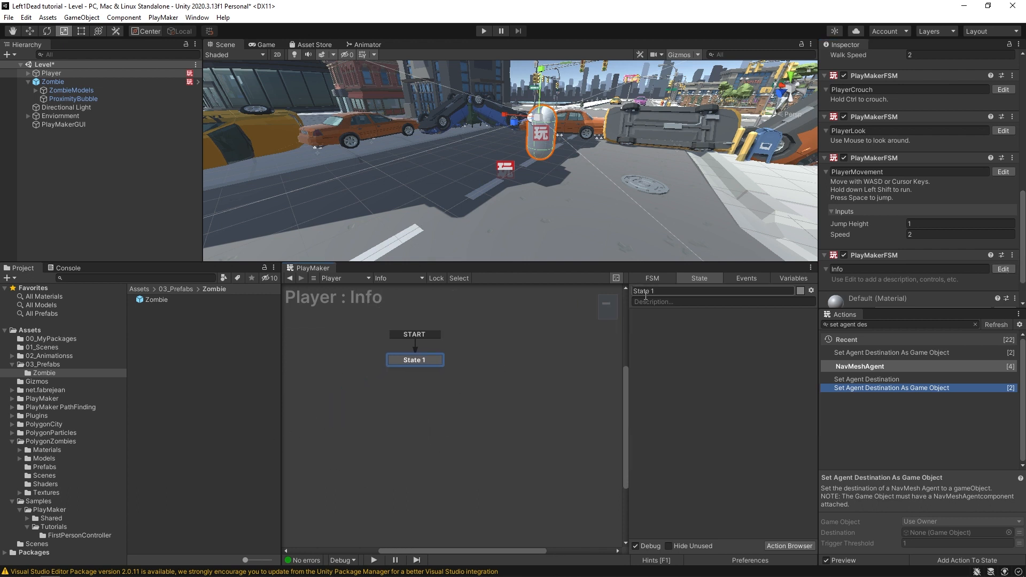
left_click(670, 293)
type("Init")
Step: Add a Get Owner action to the Init state of the Player's Info FSM
left_click(869, 325)
type("set game")
key("ctrl+a")
type("get owner")
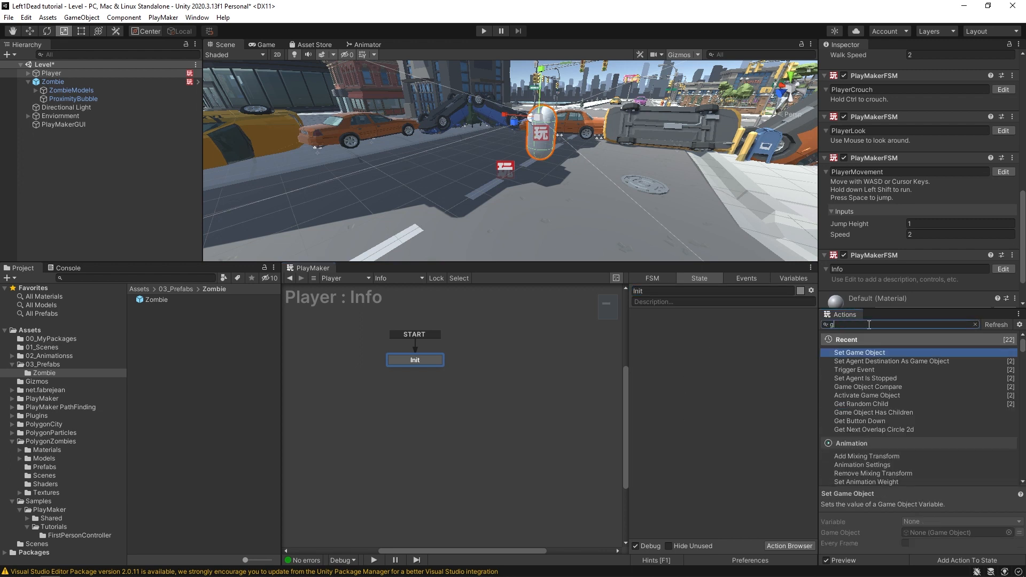
key("Return")
left_click(707, 372)
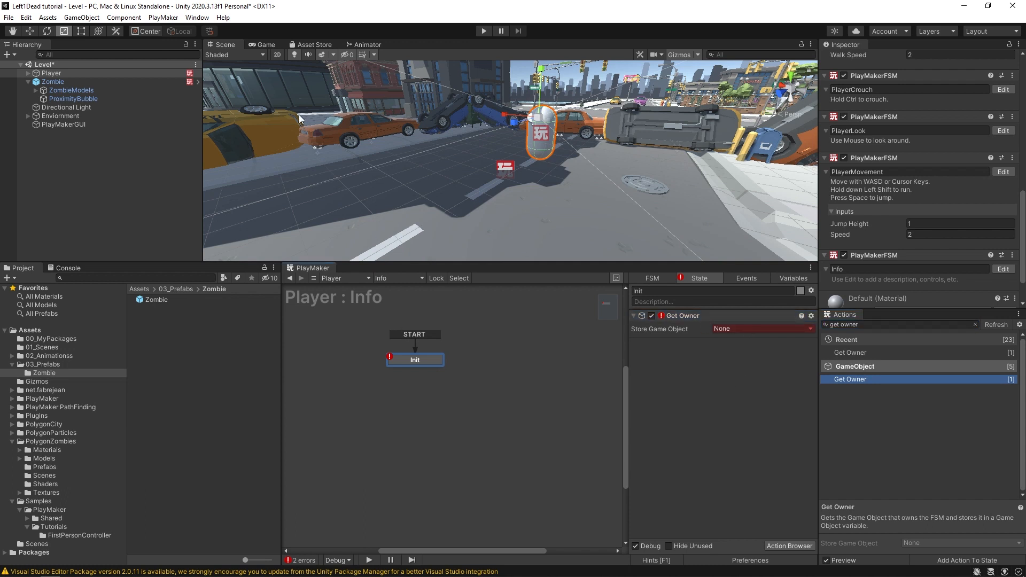
Step: Create a global variable named Player and assign it as Get Owner's Store Game Object
left_click(743, 329)
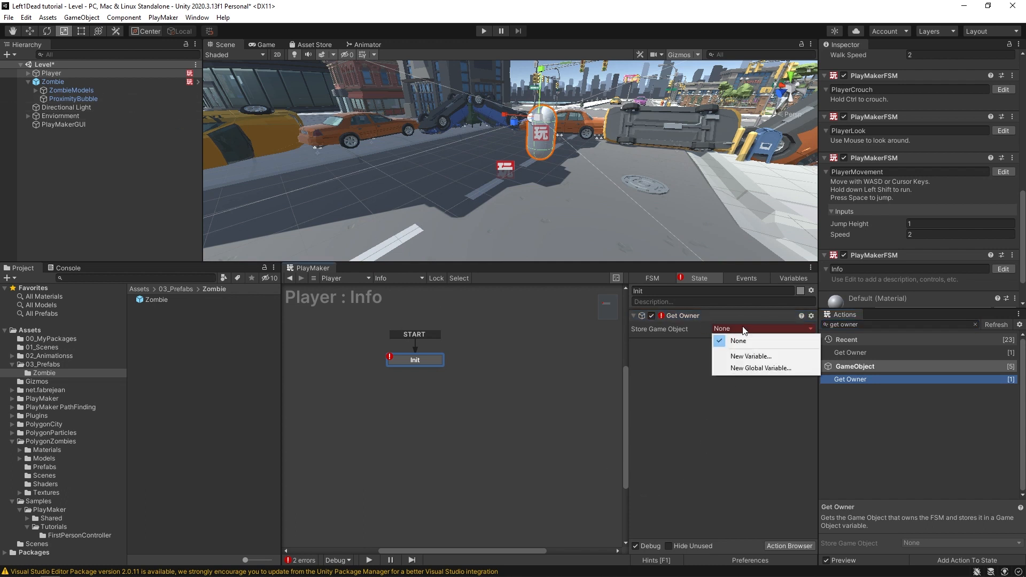
left_click(760, 367)
type("Player")
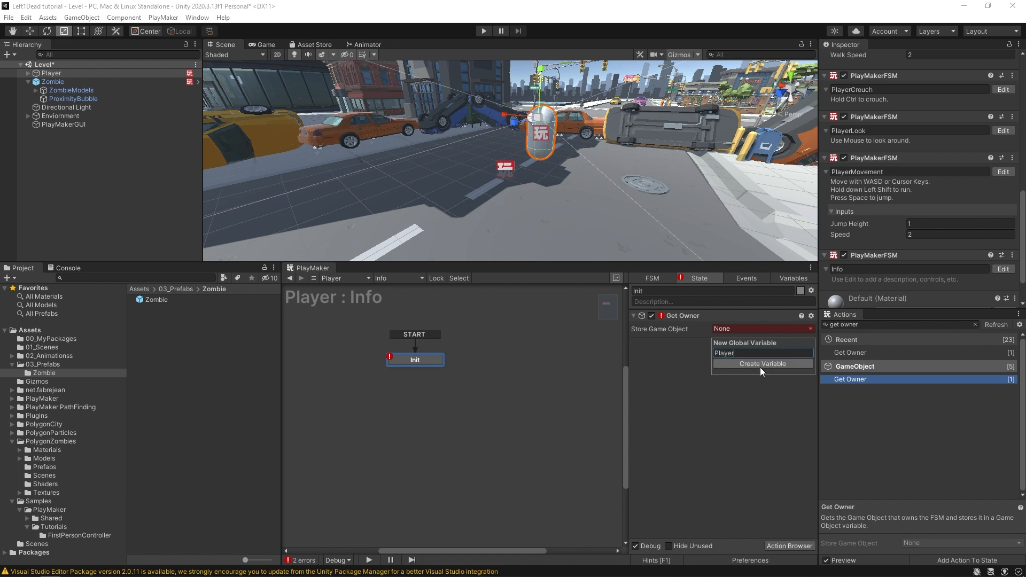
key("Return")
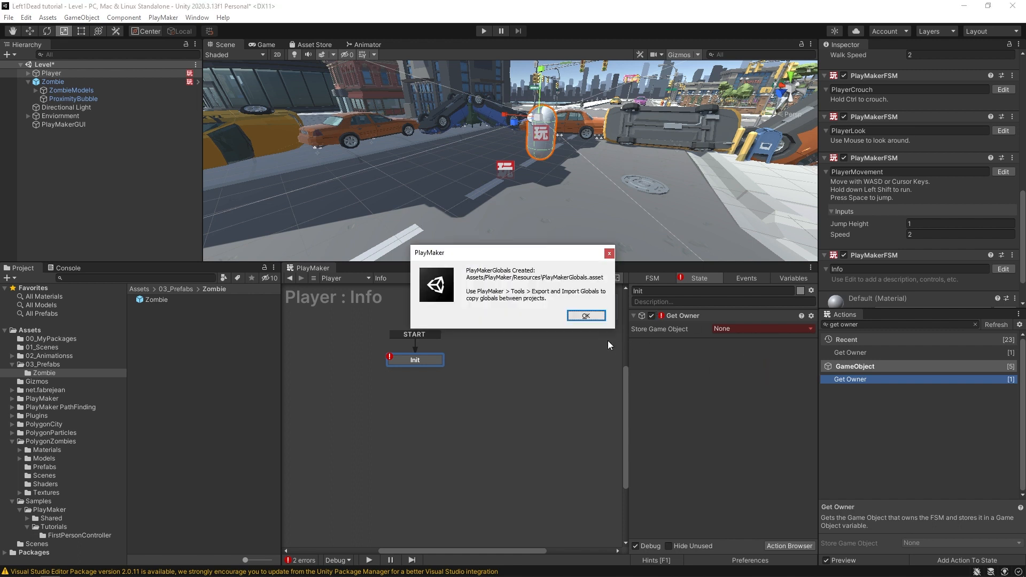
left_click(586, 315)
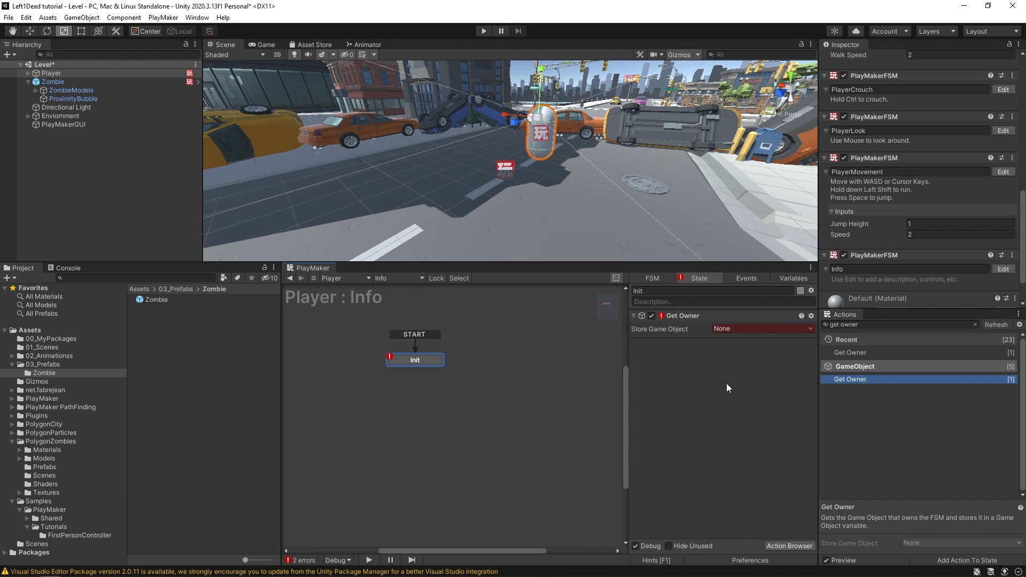
left_click(721, 329)
mouse_move(753, 354)
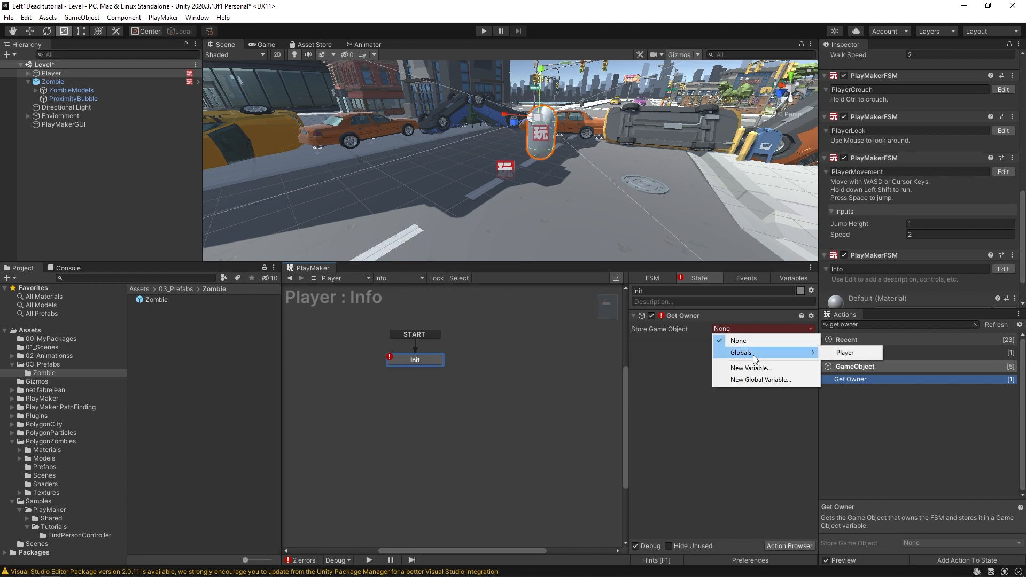
left_click(834, 353)
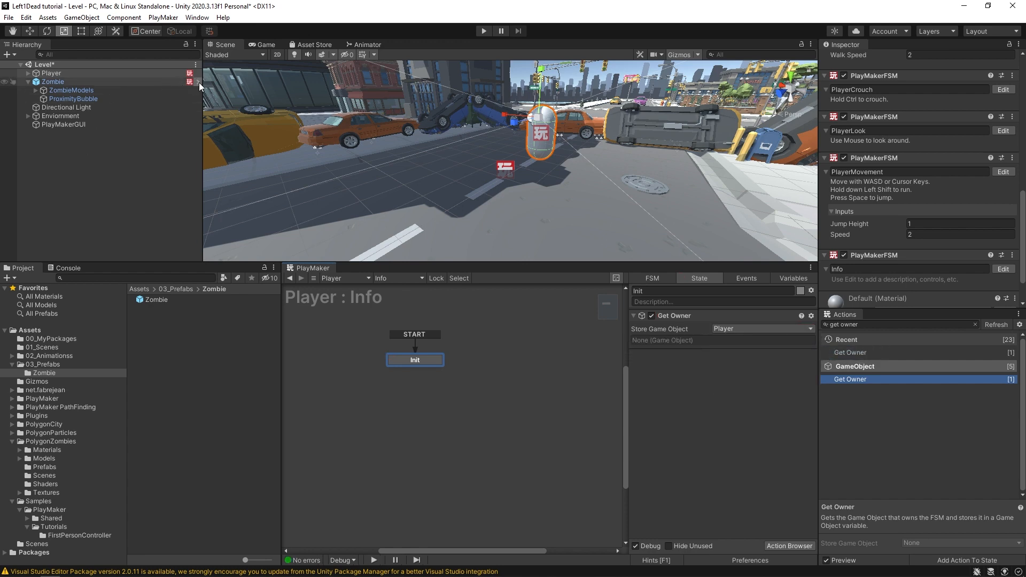
Step: Open the Zombie prefab and check the variable choices for Store Collider in the Idle state's Trigger Event
left_click(198, 82)
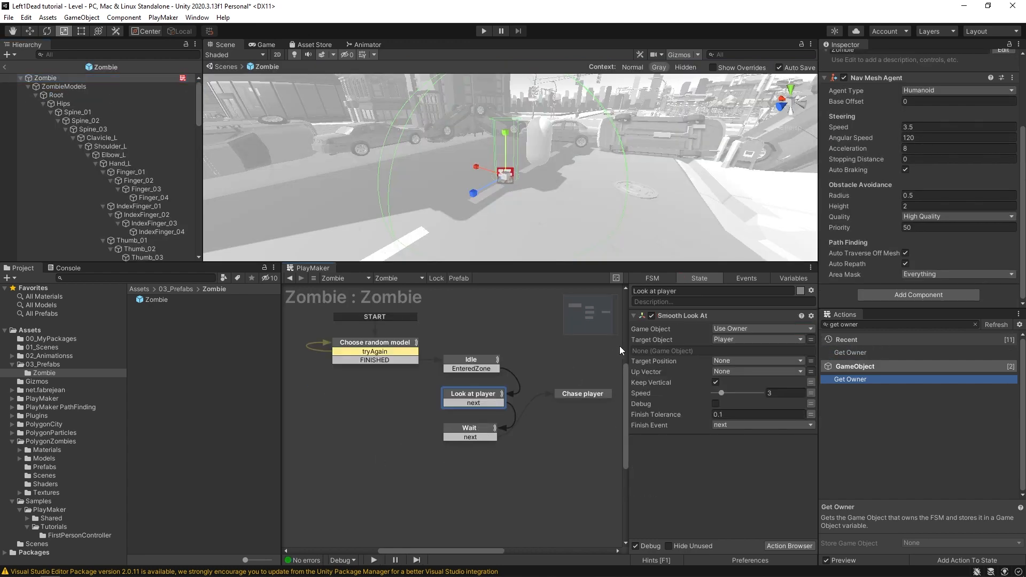
left_click(471, 360)
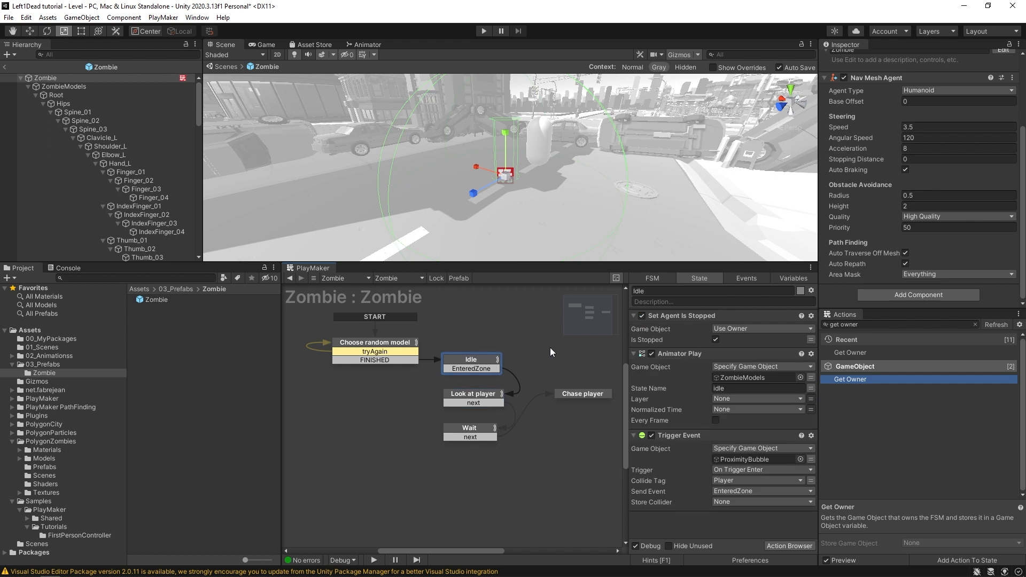
left_click(730, 501)
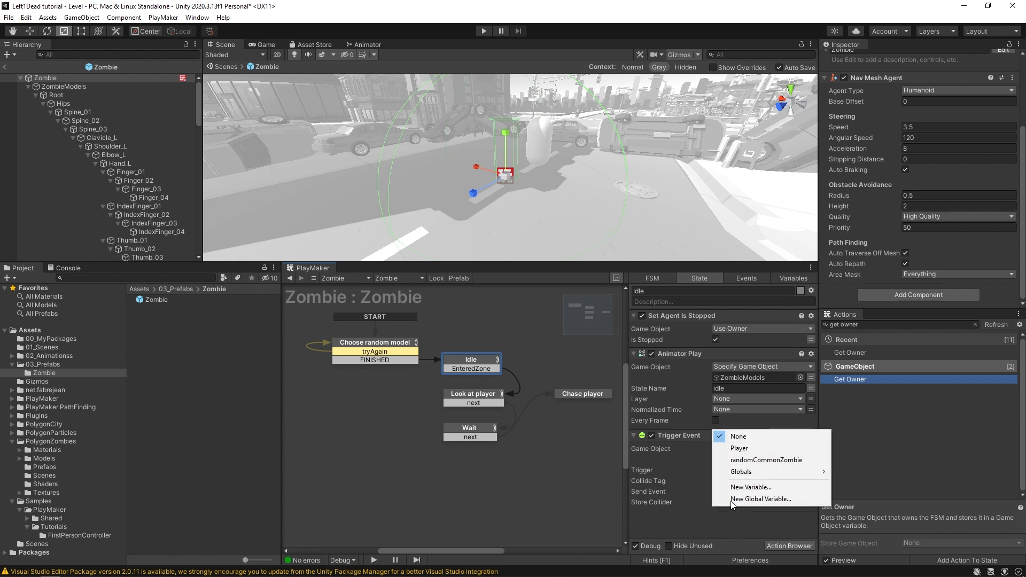
left_click(702, 522)
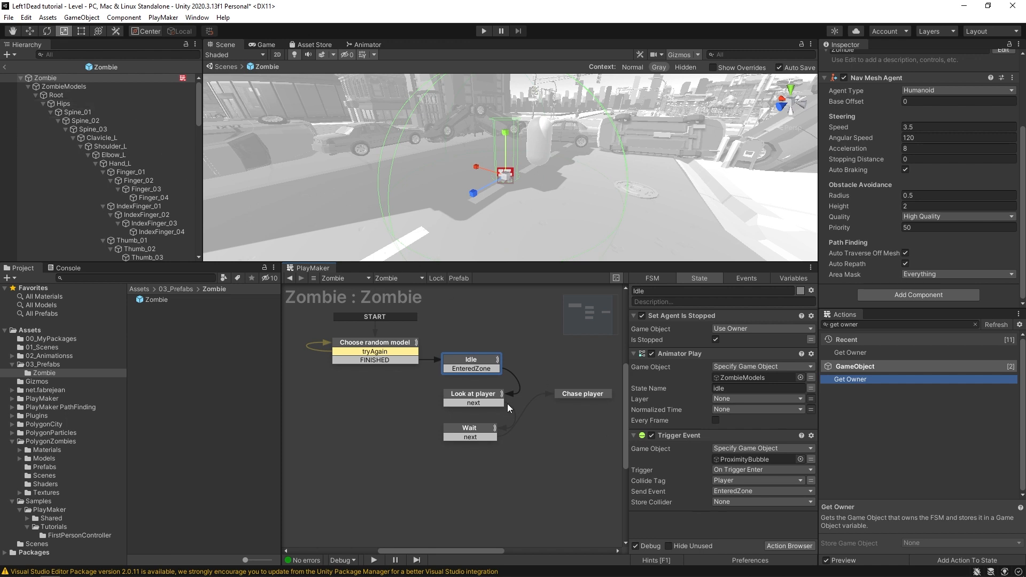
Step: Delete the local Player variable from the Zombie prefab's FSM, even though it is in use
left_click(459, 397)
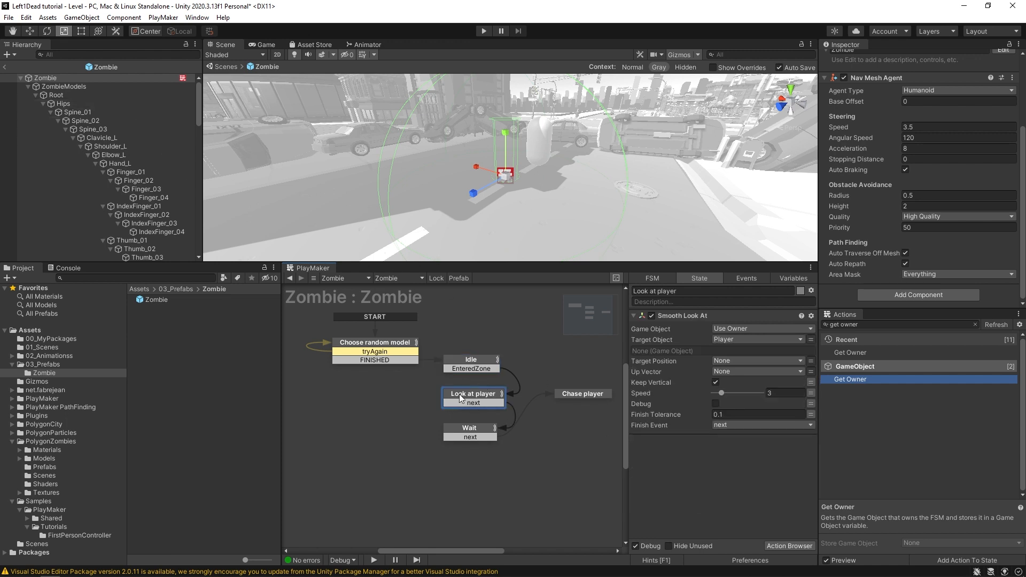
left_click(788, 280)
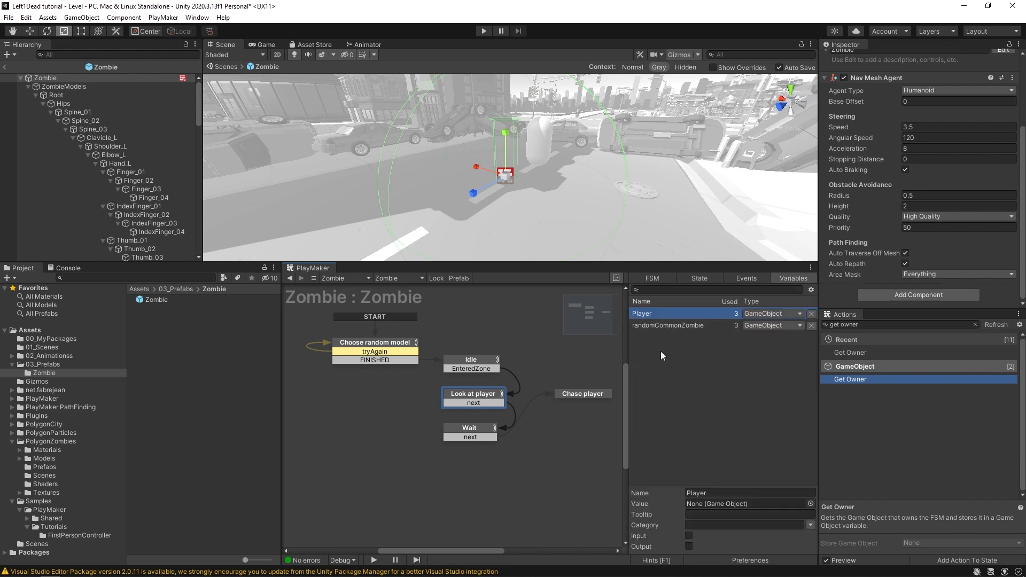
left_click(811, 314)
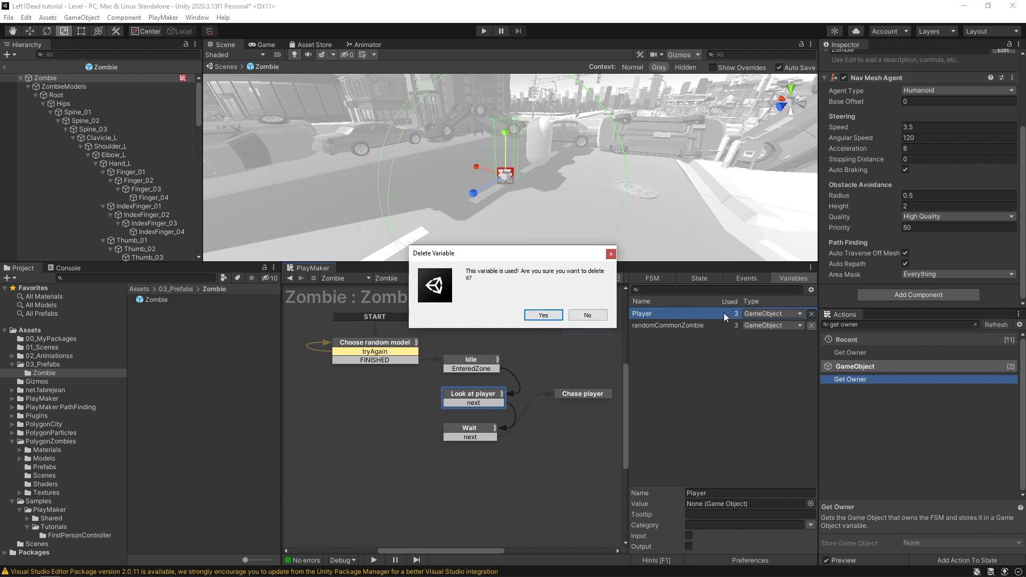
left_click(543, 315)
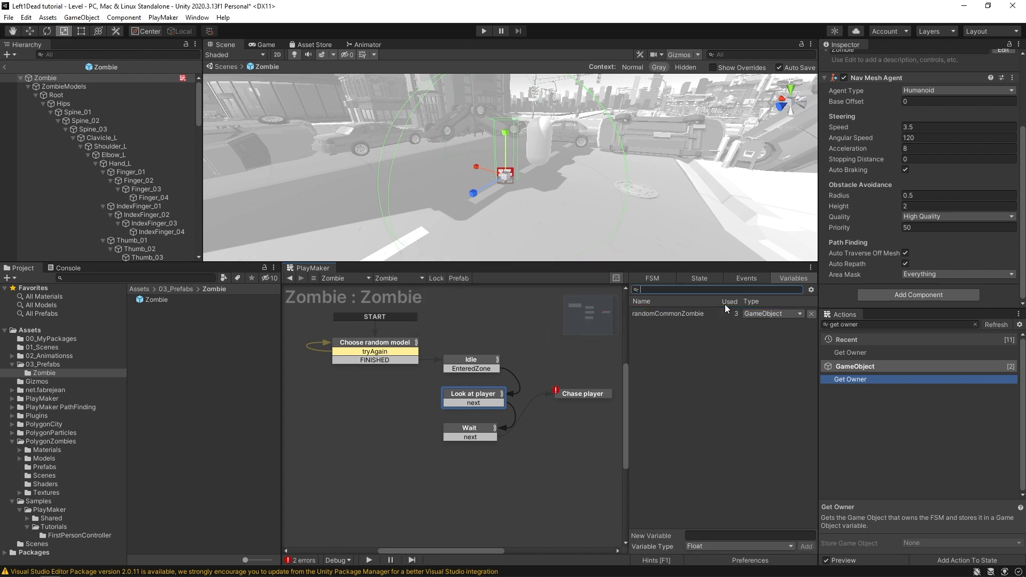
Step: Set the Target Object of the Look at player state's Smooth Look At action to the global Player variable
left_click(698, 278)
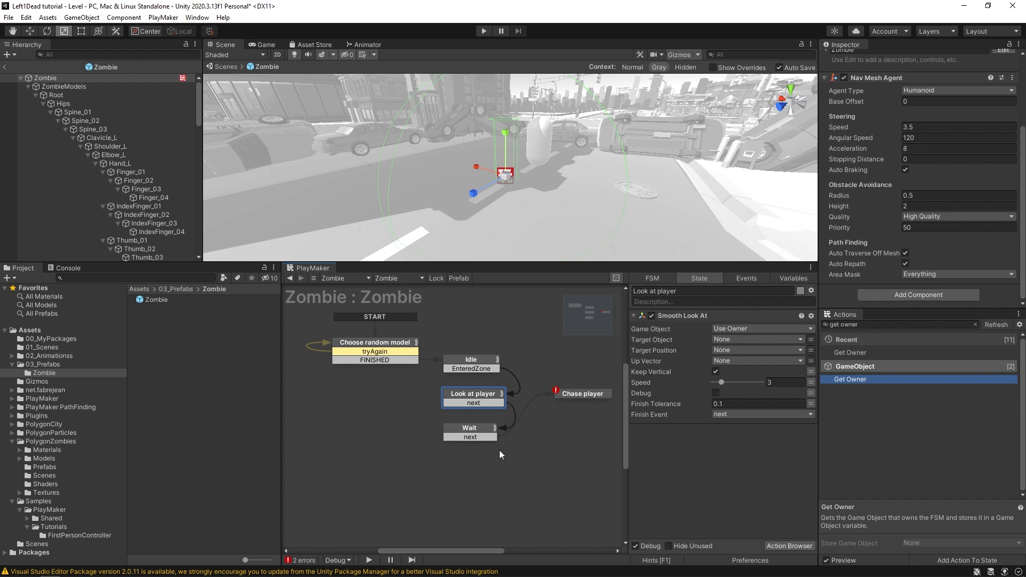
middle_click_drag(500, 452, 484, 436)
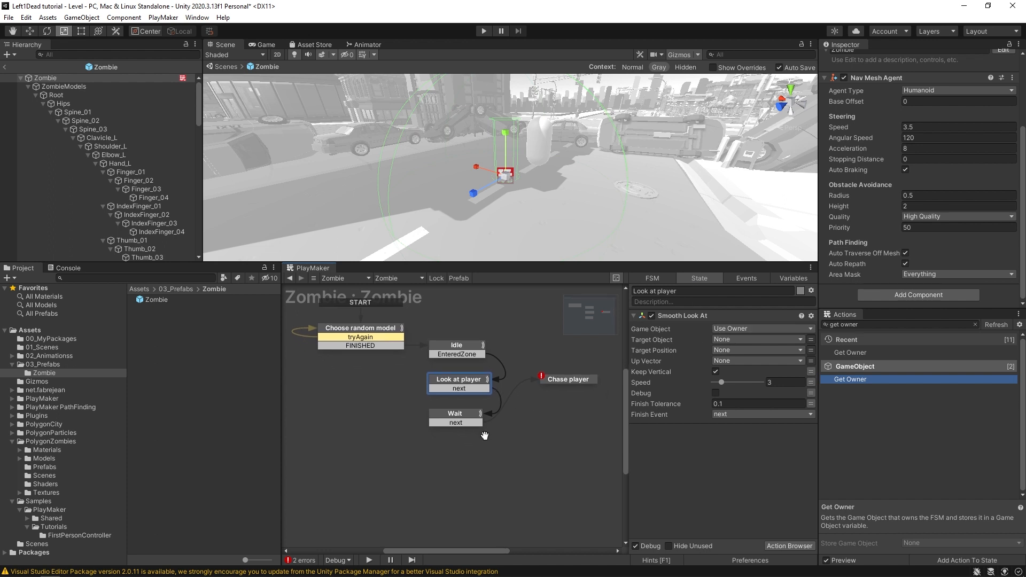
left_click(723, 340)
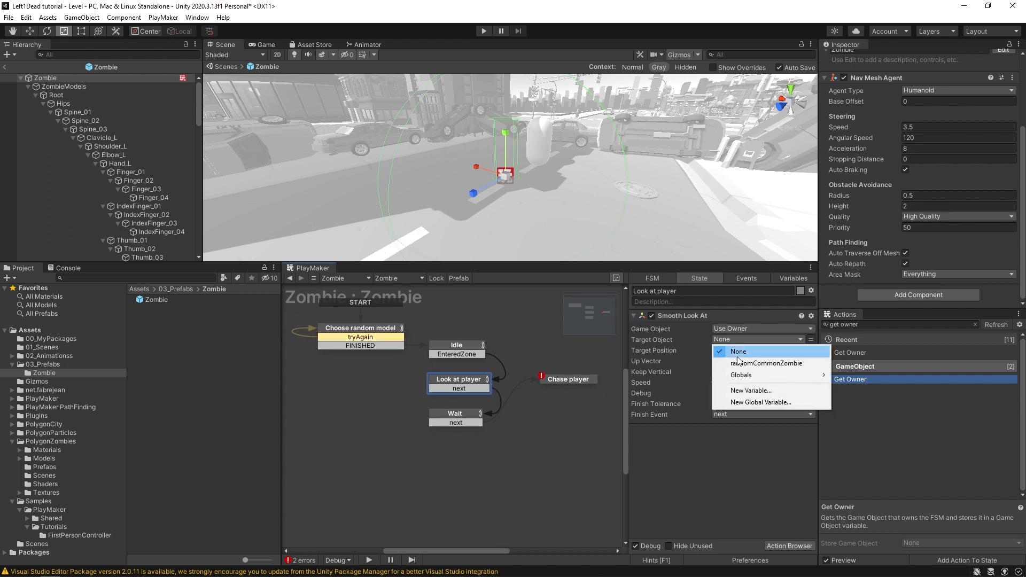
mouse_move(749, 373)
left_click(853, 375)
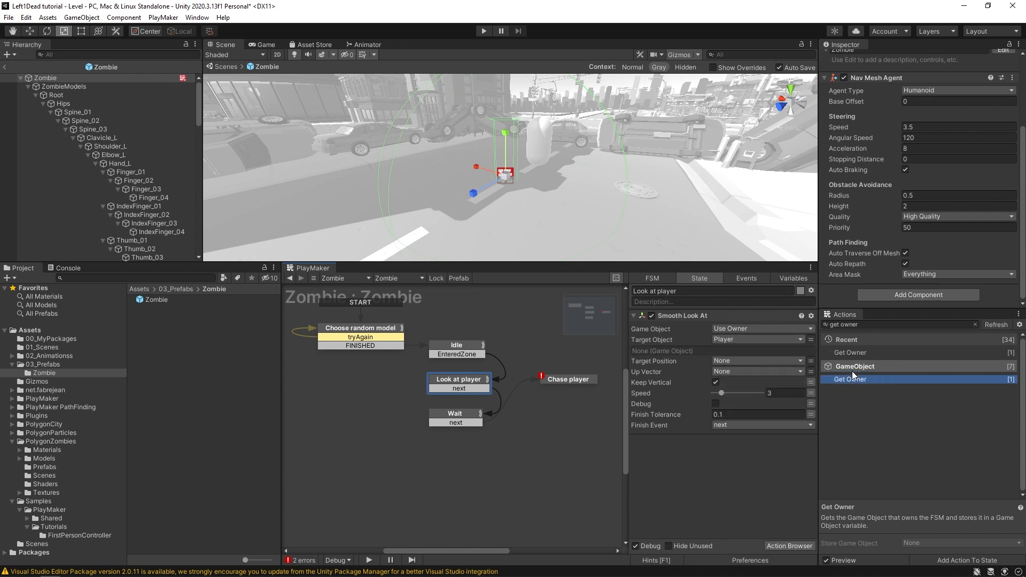
Step: Set the Target Object of the Wait state's Smooth Look At action to the global Player variable
left_click(453, 420)
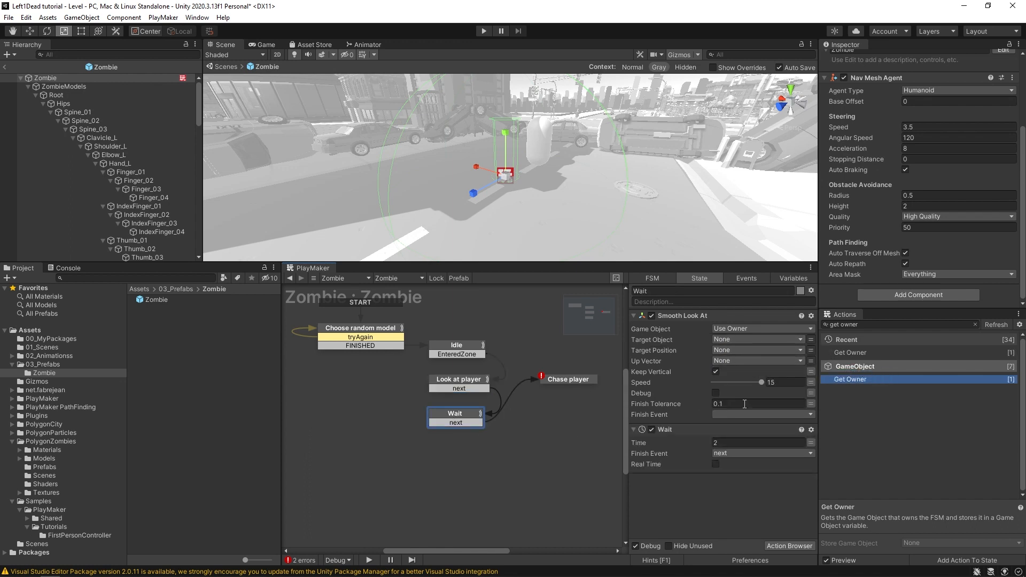
left_click(723, 339)
mouse_move(752, 375)
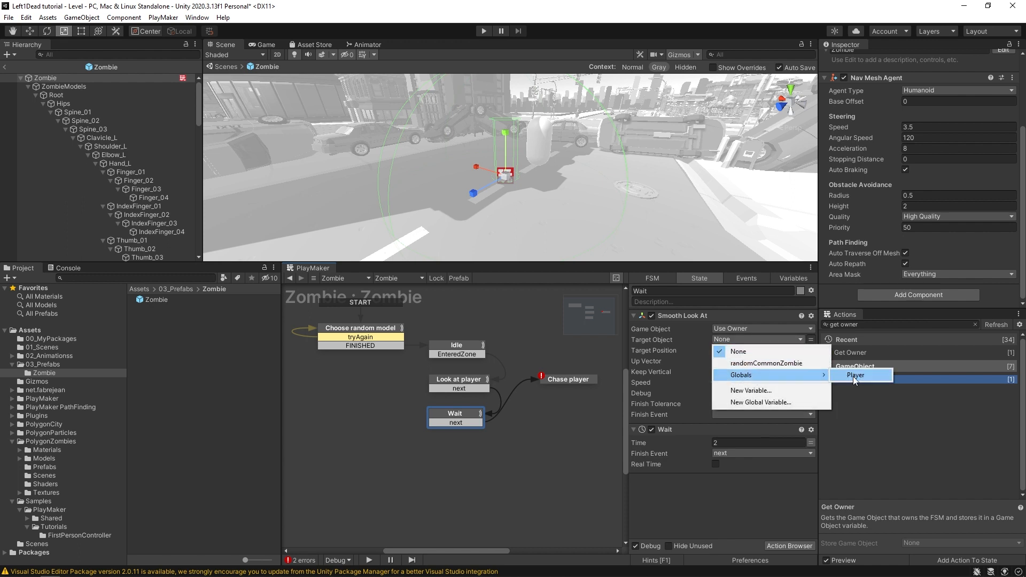
left_click(854, 376)
Step: Set the Destination of the Chase player state's Set Agent Destination action to the global Player variable and return to the scene
left_click(556, 377)
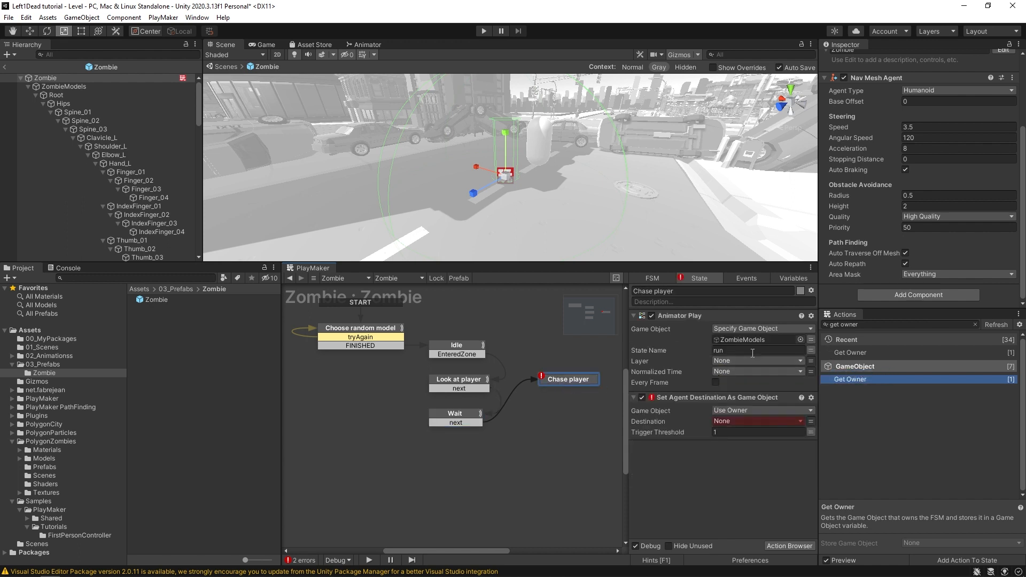
left_click(742, 421)
mouse_move(770, 456)
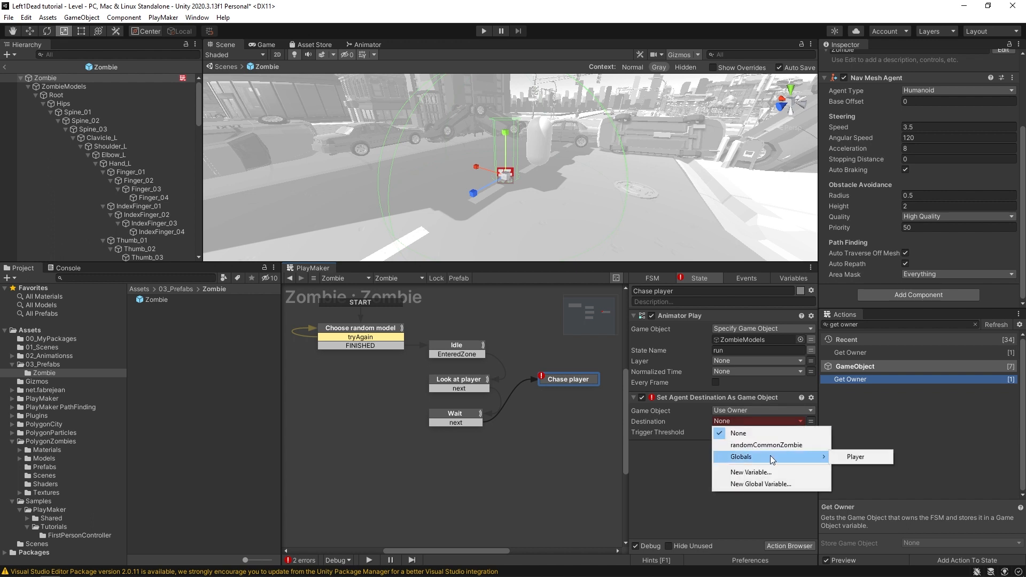
left_click(843, 457)
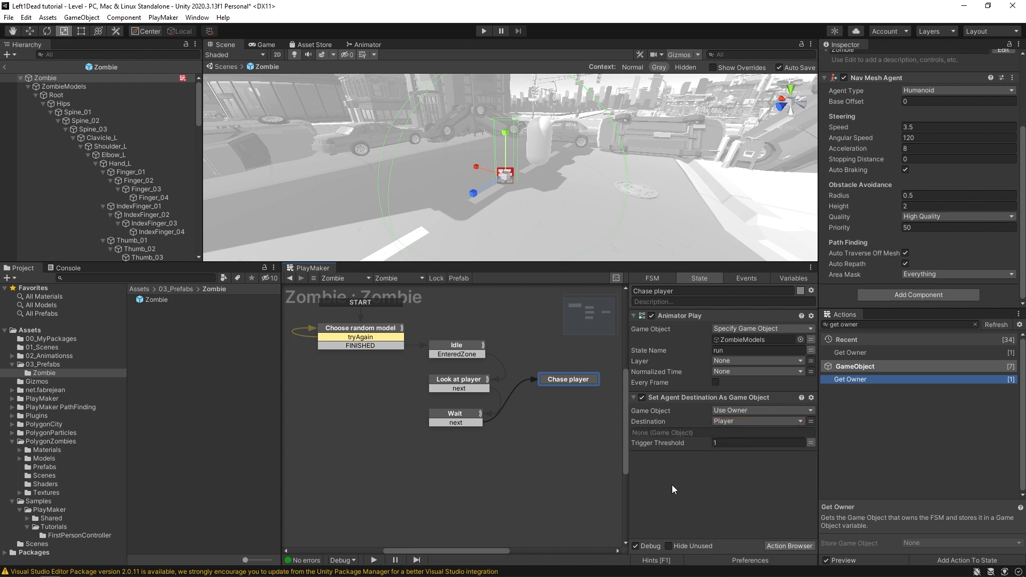
left_click(5, 67)
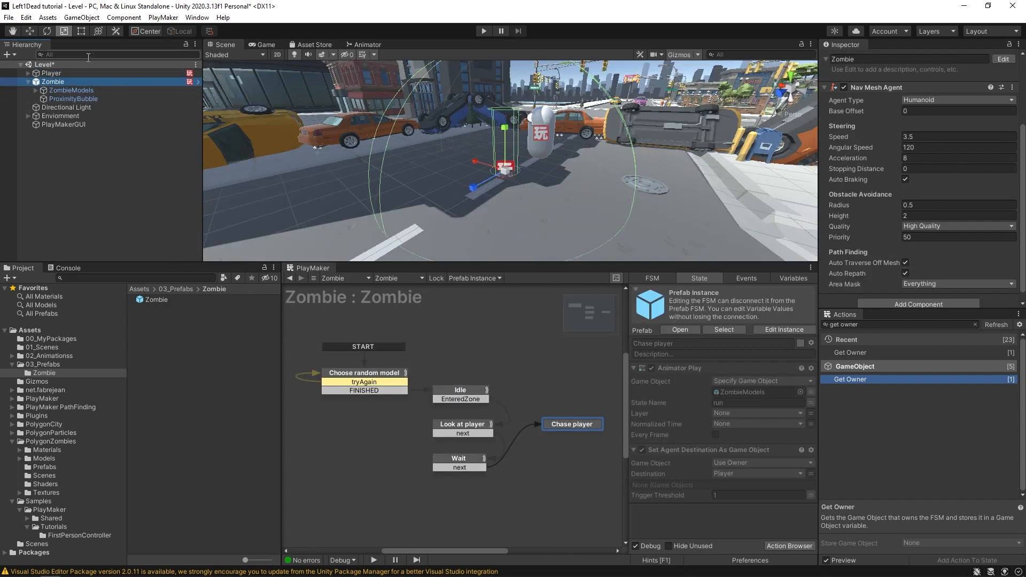
Step: Assign the Player tag to the Player object in the Level scene
left_click(32, 33)
right_click_drag(477, 187, 353, 175)
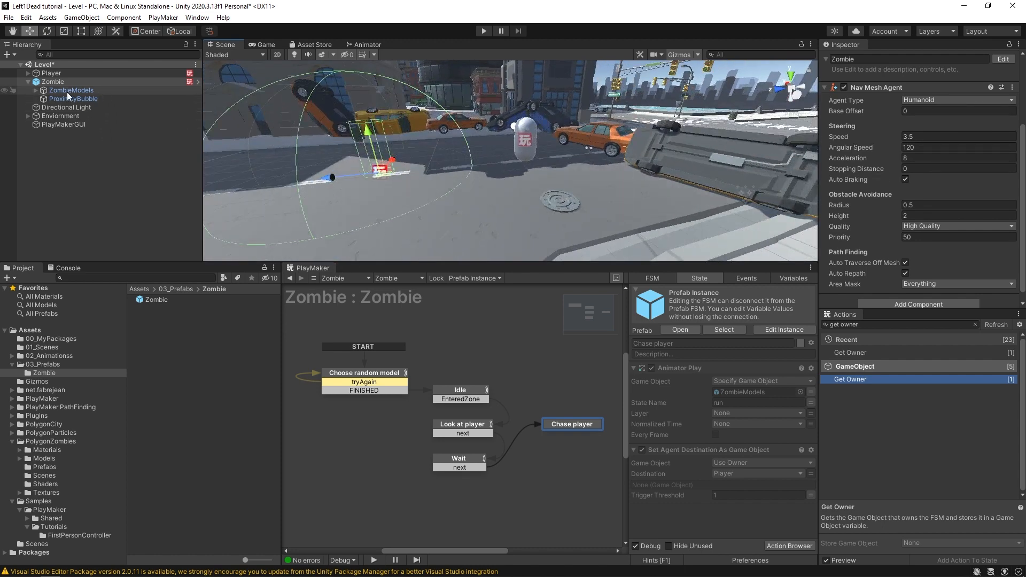
left_click(80, 73)
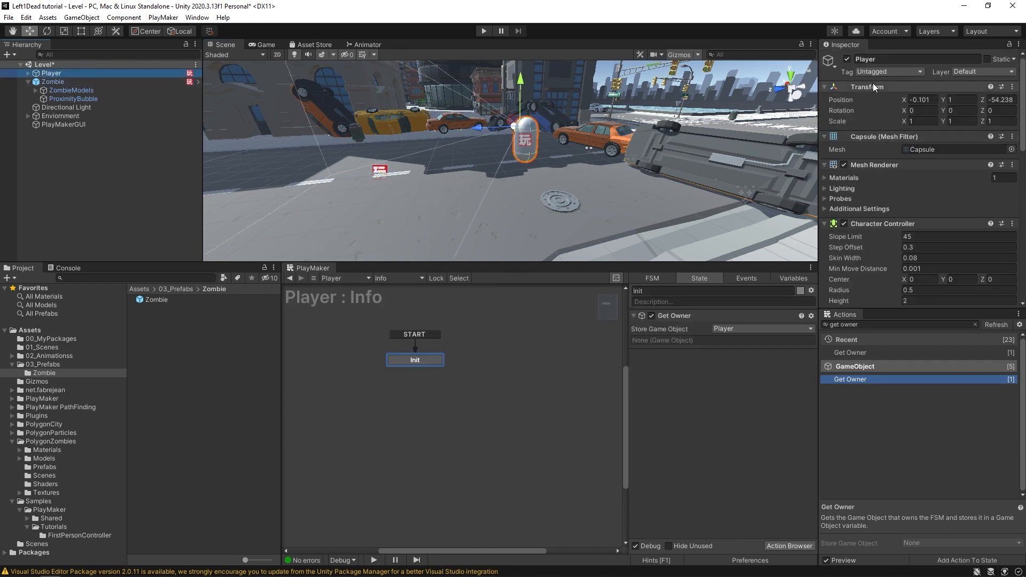
scroll(869, 244, "down", 6)
scroll(871, 244, "up", 6)
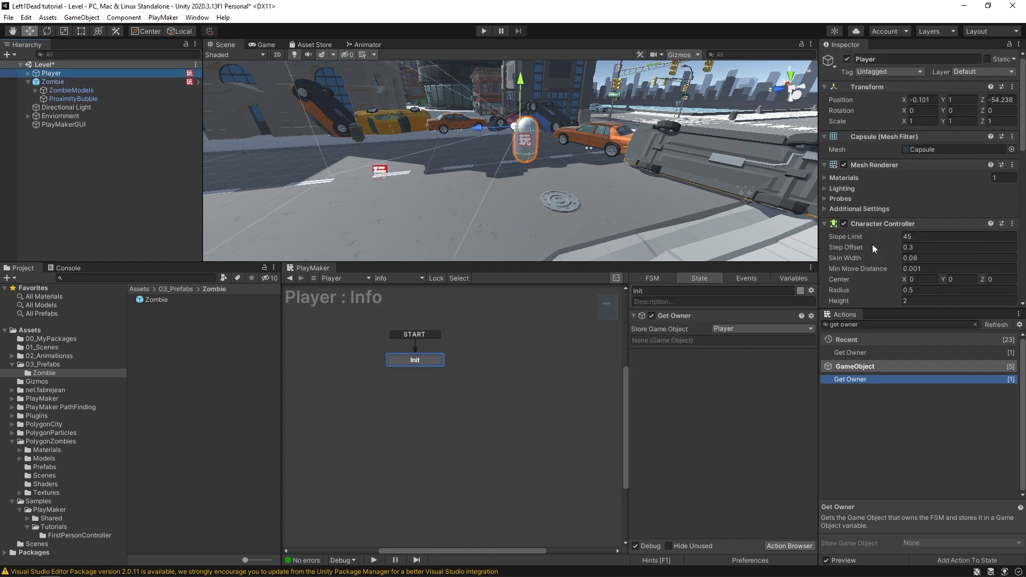
left_click(866, 73)
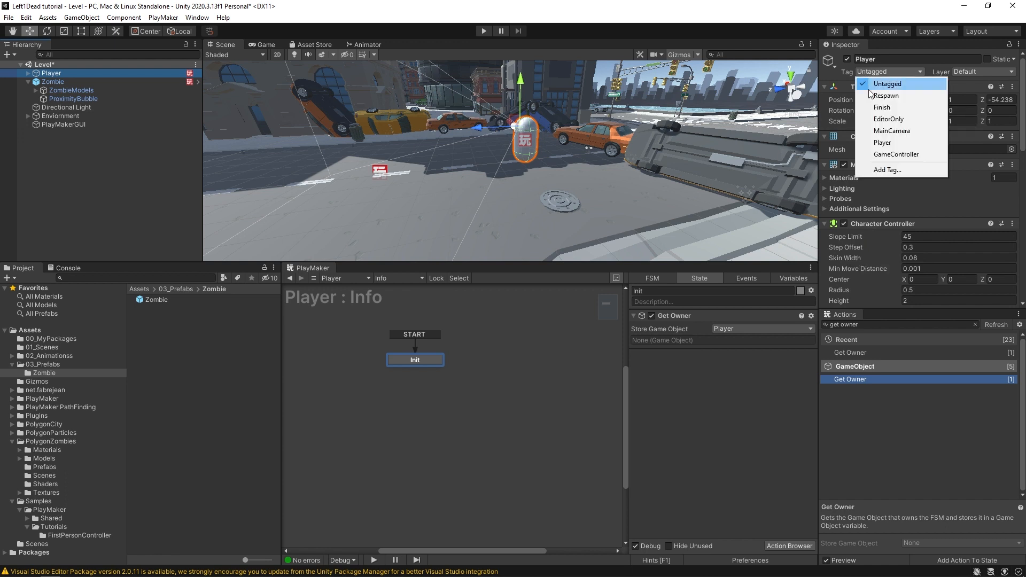
left_click(882, 142)
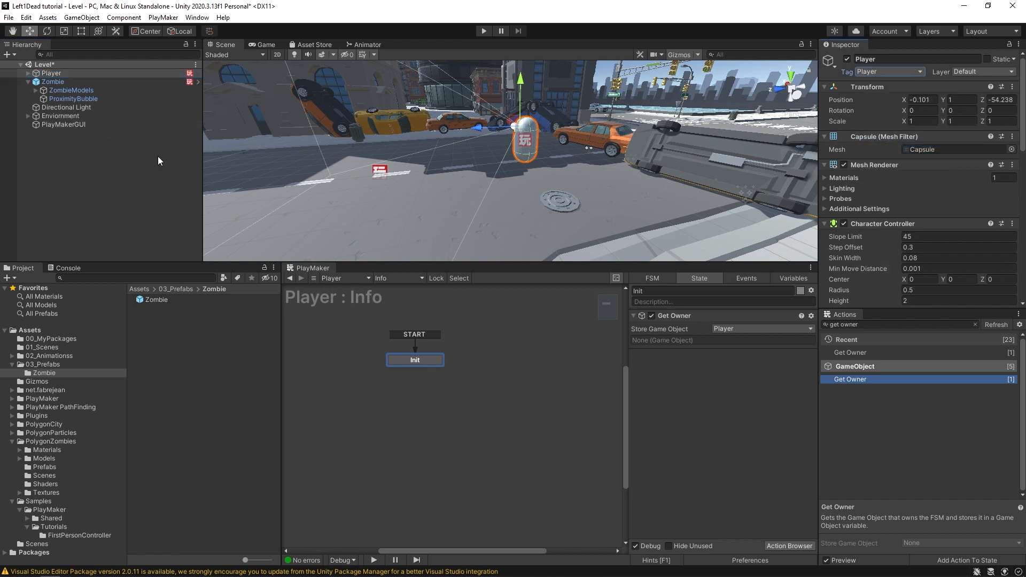
Step: Play-test the zombie's chase by walking the player up to it, inspect it in the scene, then stop the game and save the scene
left_click(483, 31)
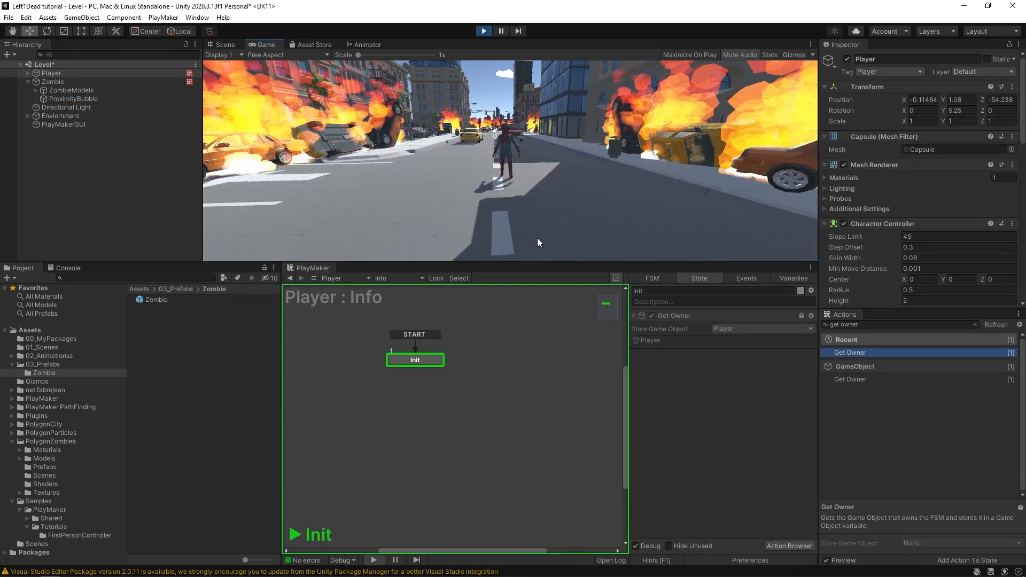
key("w")
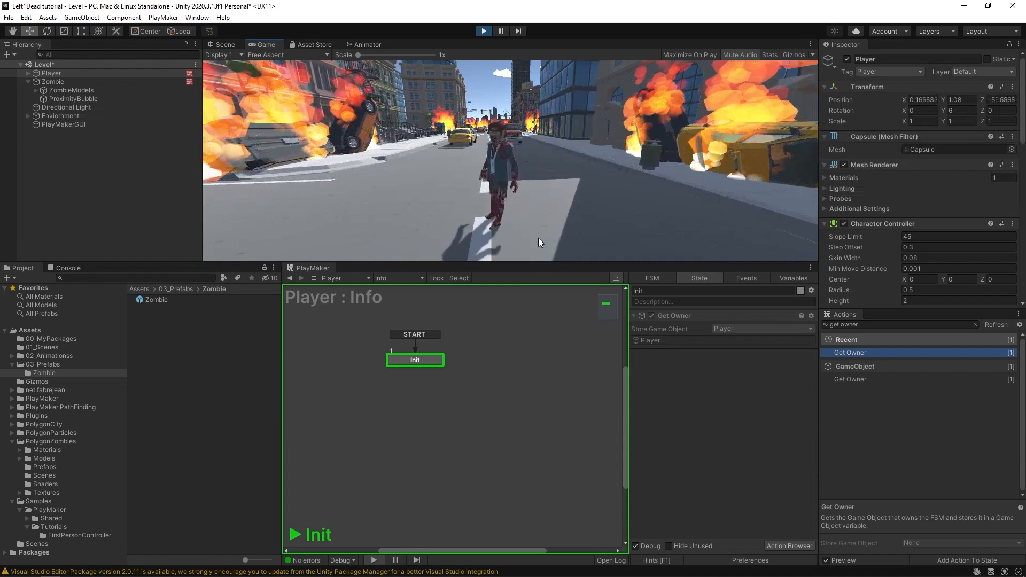
key("a")
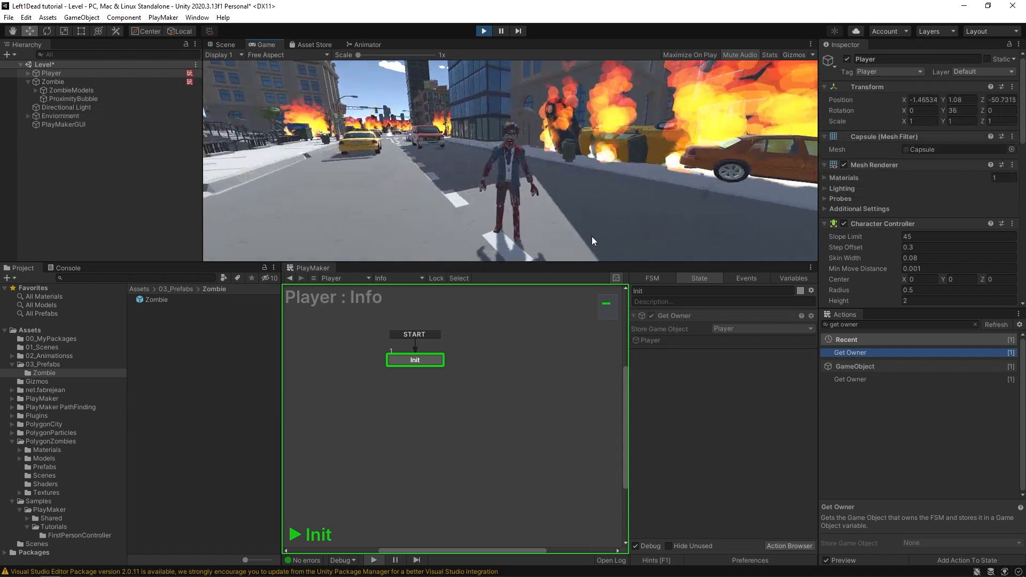
key("d")
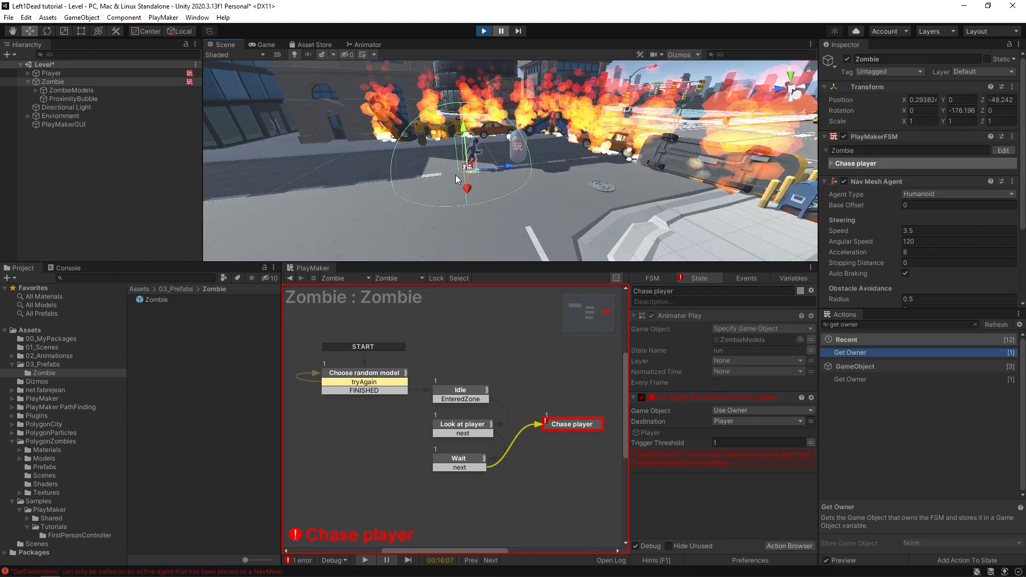
scroll(460, 173, "up", 8)
middle_click_drag(366, 149, 430, 173)
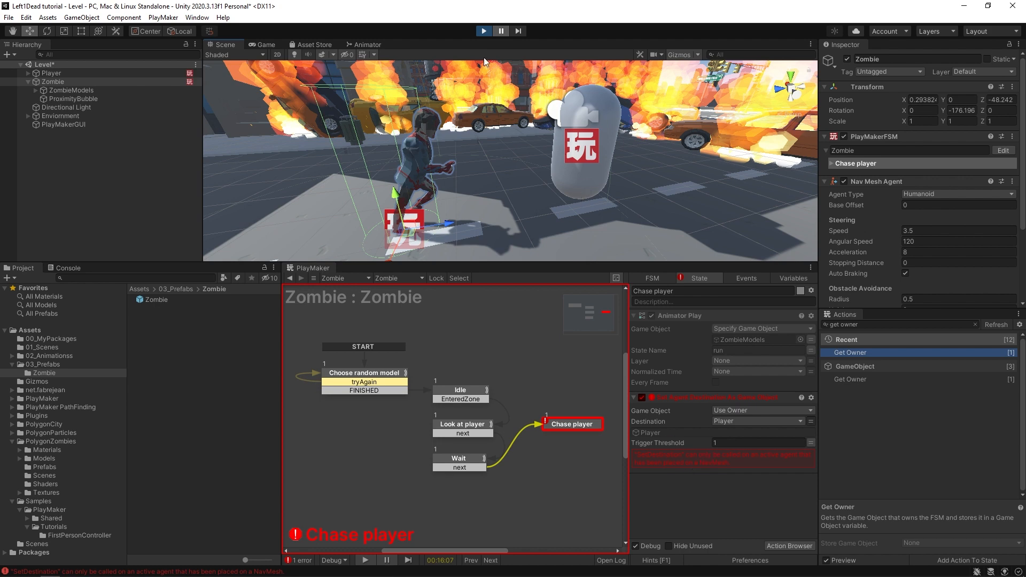
left_click(483, 31)
key("ctrl+s")
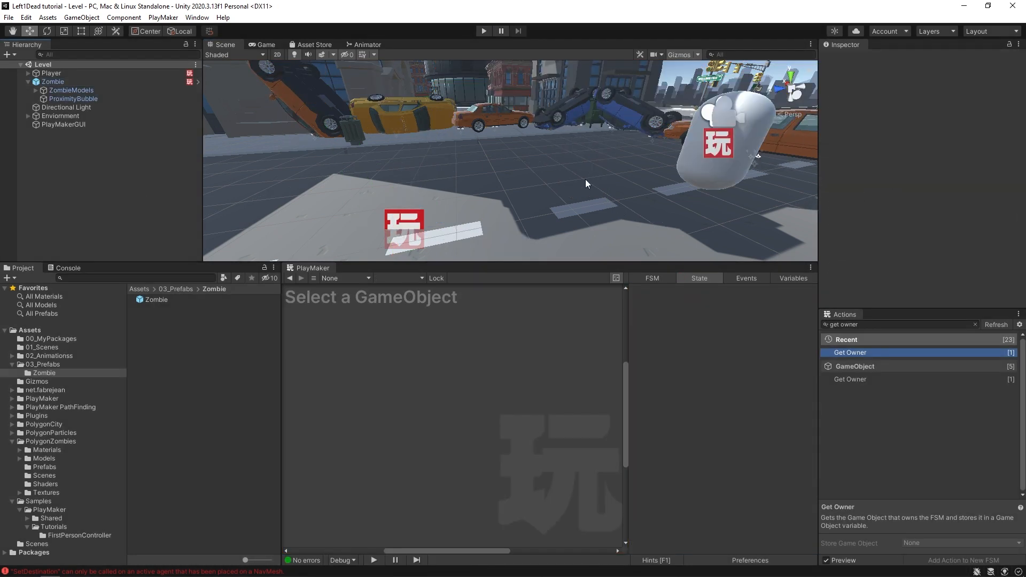
Step: Select the nine road tiles around the player and zombie and mark them as Navigation Static
middle_click_drag(585, 179, 575, 206)
right_click_drag(575, 206, 489, 181)
scroll(601, 207, "down", 4)
scroll(604, 209, "down", 4)
left_click(530, 131)
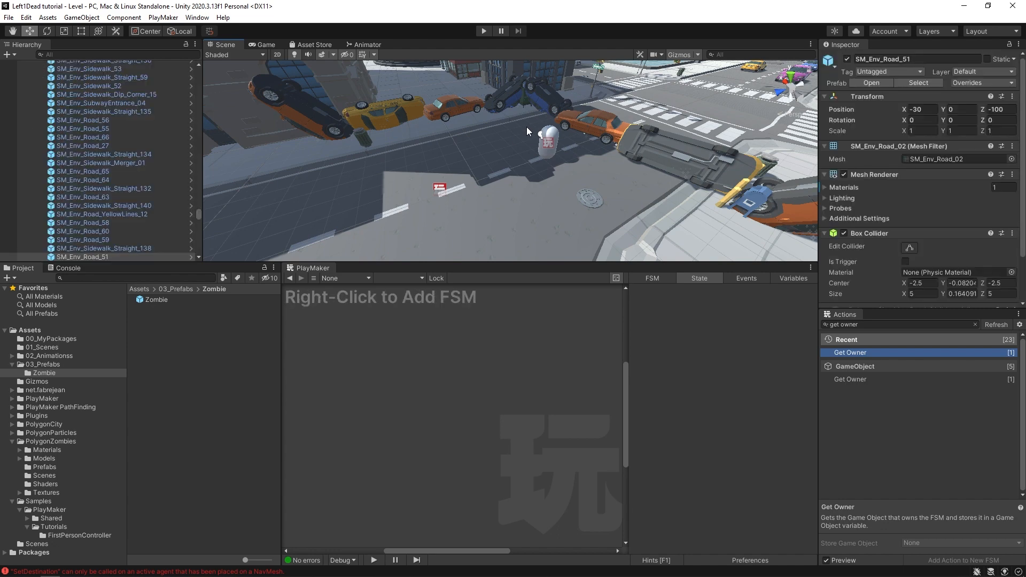
left_click(484, 150, "shift")
left_click(383, 172, "shift")
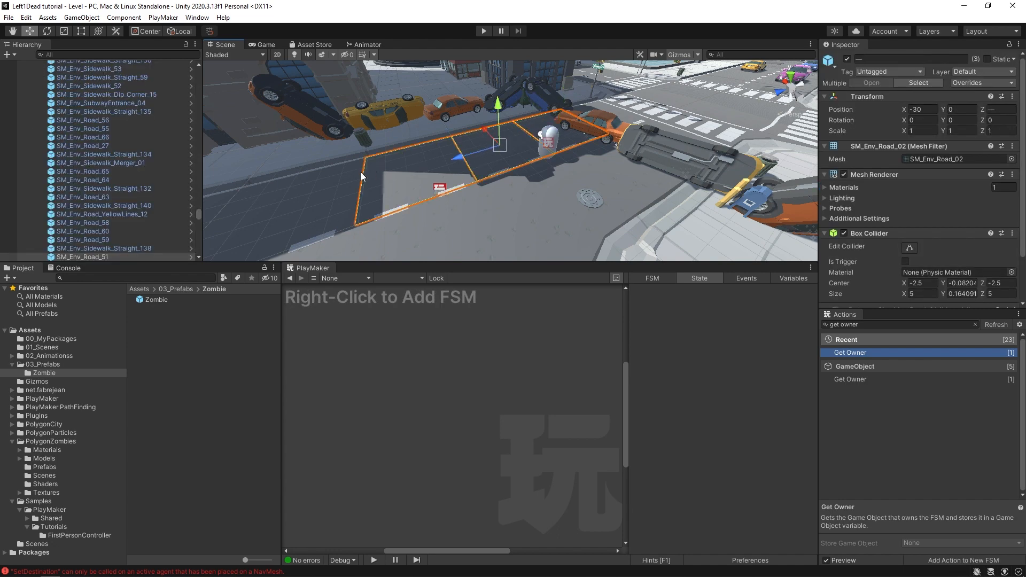
left_click(346, 179, "shift")
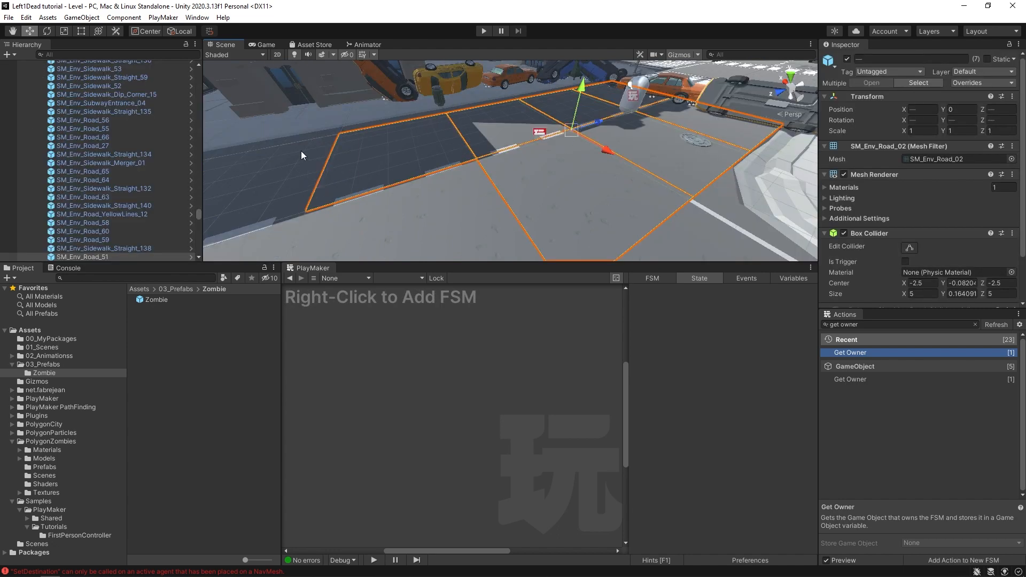
left_click(300, 151, "shift")
left_click(441, 223, "shift")
right_click_drag(441, 223, 369, 229)
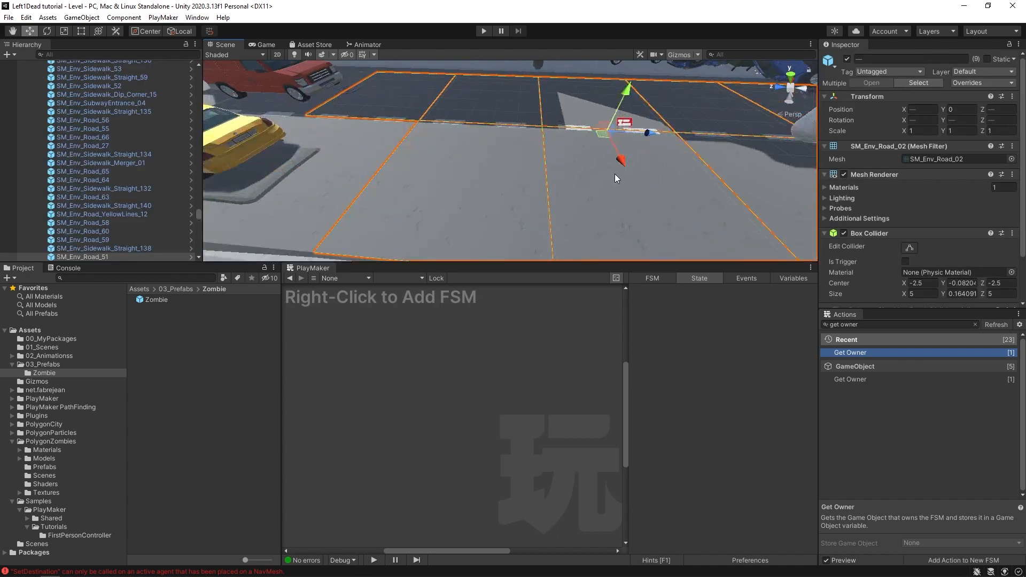
middle_click_drag(614, 174, 409, 183)
right_click_drag(409, 183, 506, 176)
left_click(199, 18)
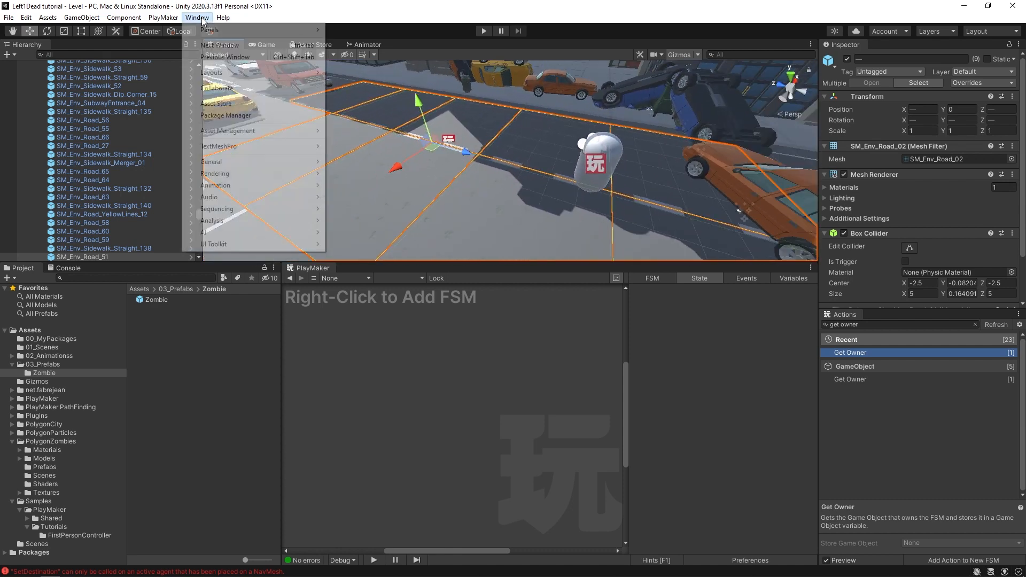
mouse_move(219, 231)
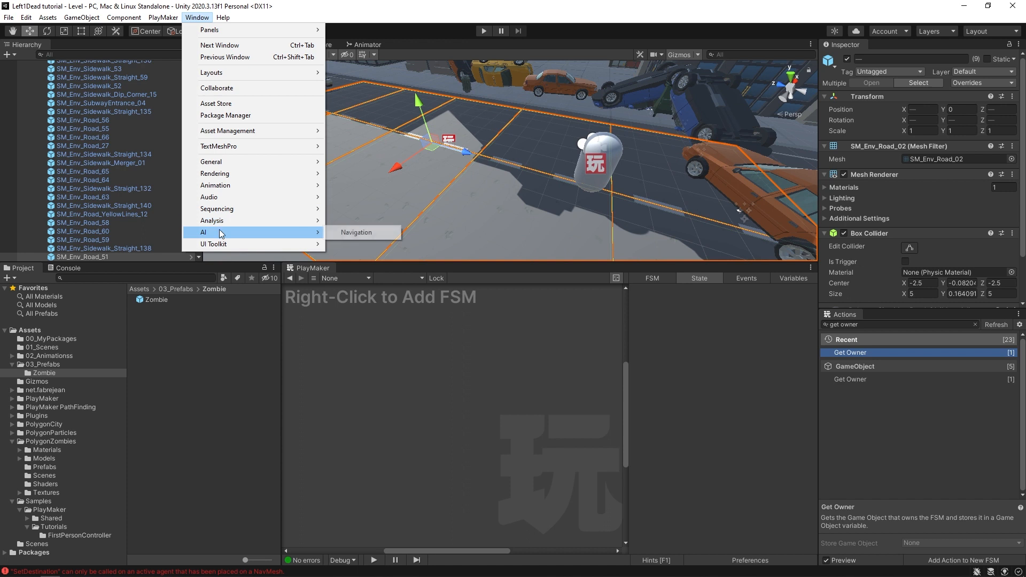
left_click(385, 233)
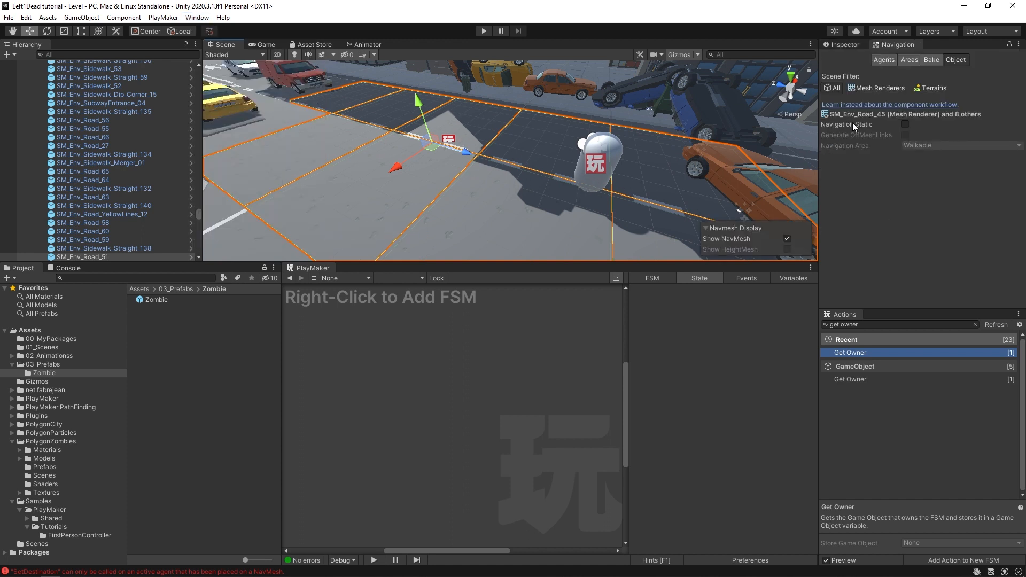
left_click(905, 124)
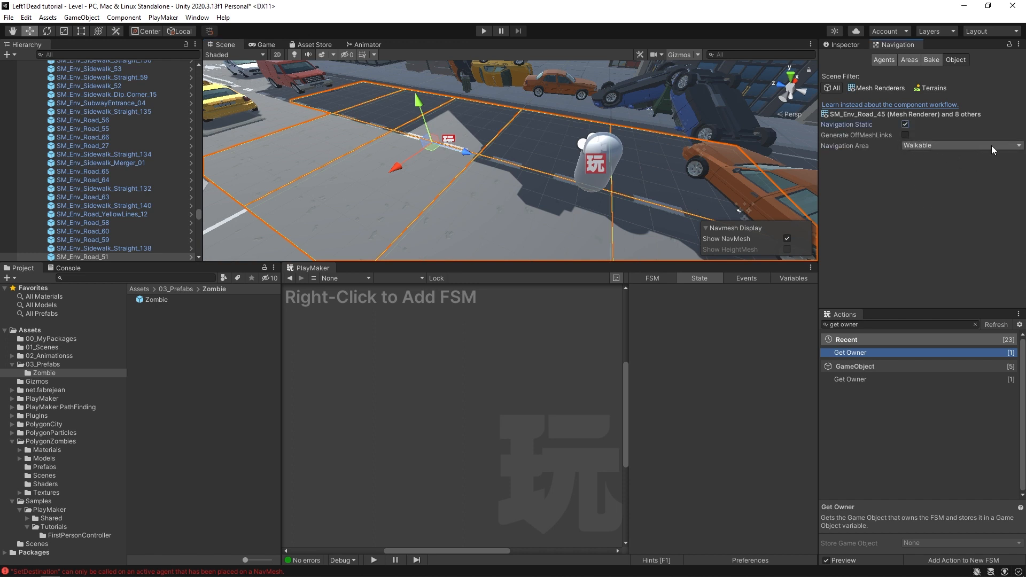
Step: Bake the NavMesh for the marked road tiles and inspect its coverage in the scene
left_click(930, 60)
left_click(995, 254)
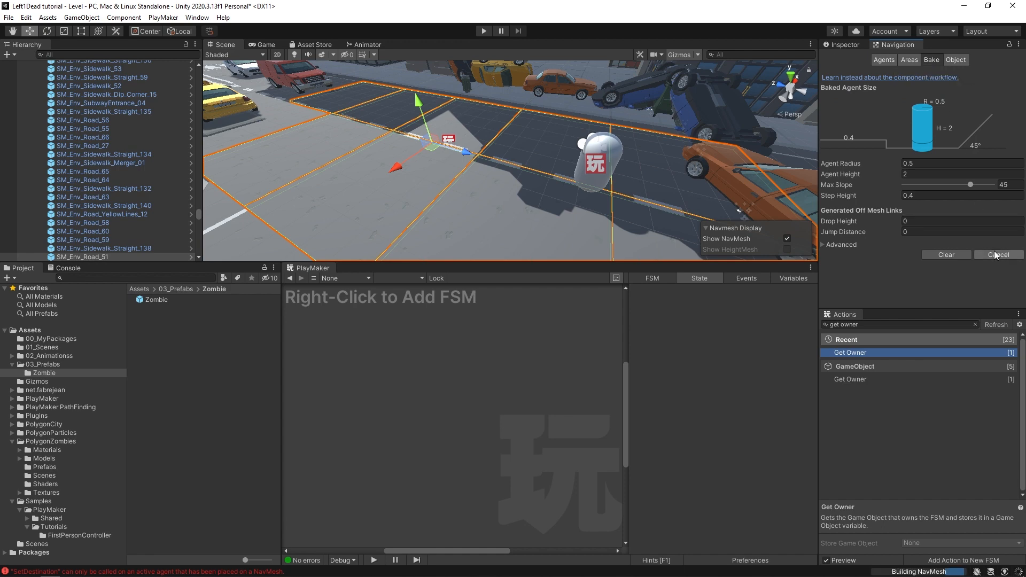
key("a")
right_click_drag(404, 202, 460, 165)
middle_click_drag(459, 166, 435, 182)
right_click_drag(435, 183, 372, 159)
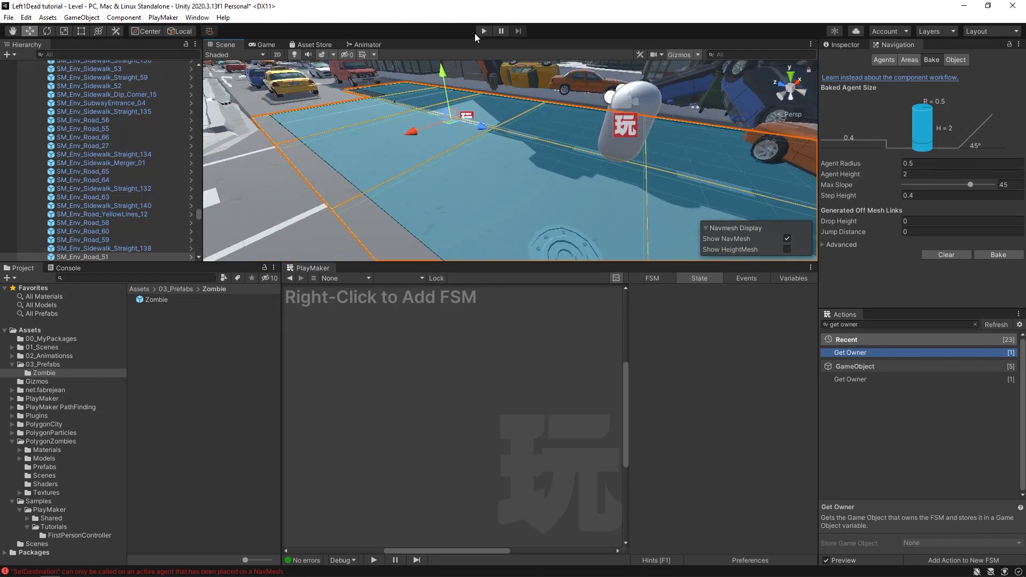
Step: Enlarge the scene view, play-test the zombie's chase on the baked NavMesh, and pause the game
left_click_drag(563, 263, 564, 359)
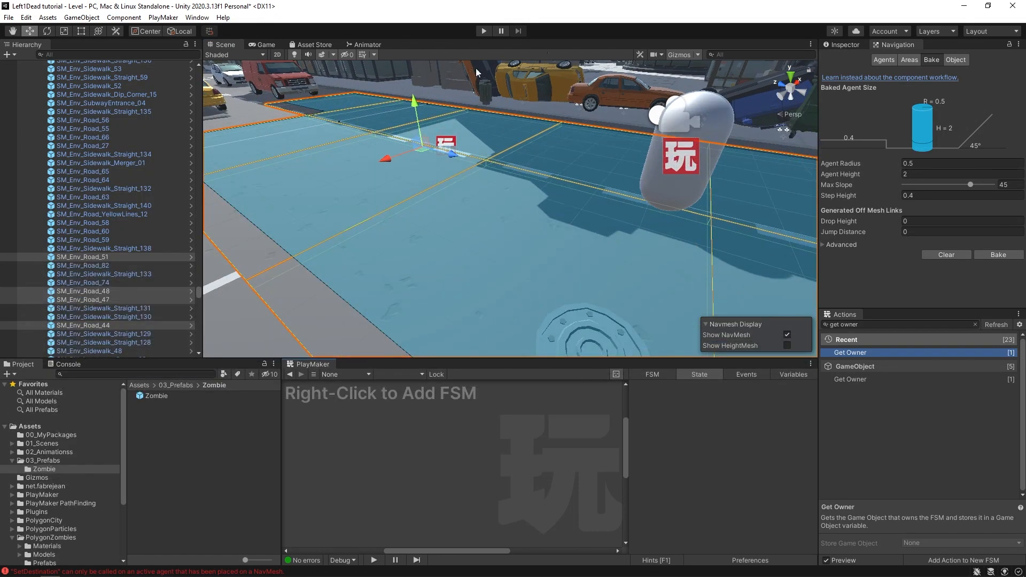
left_click(248, 463)
left_click(484, 31)
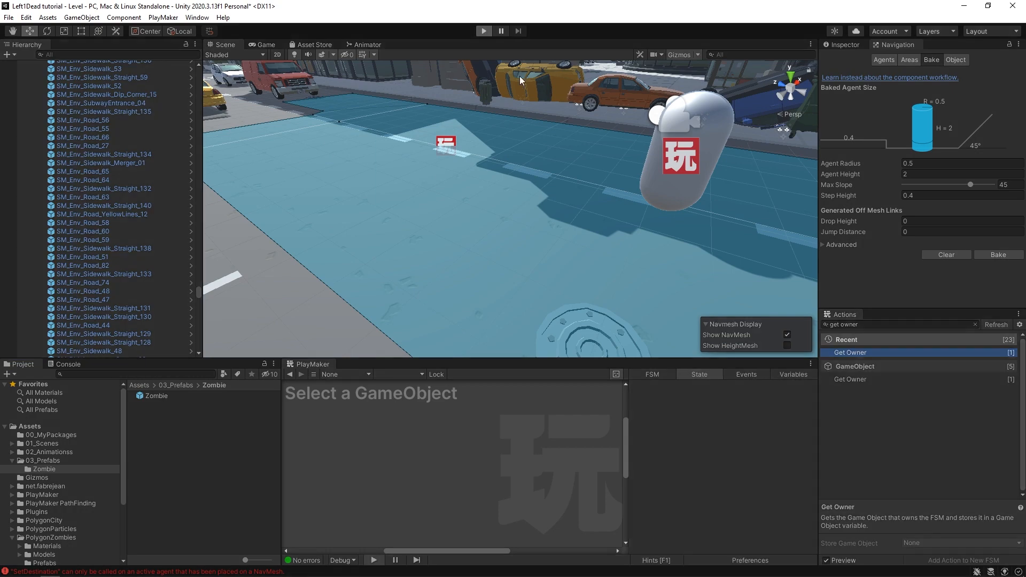
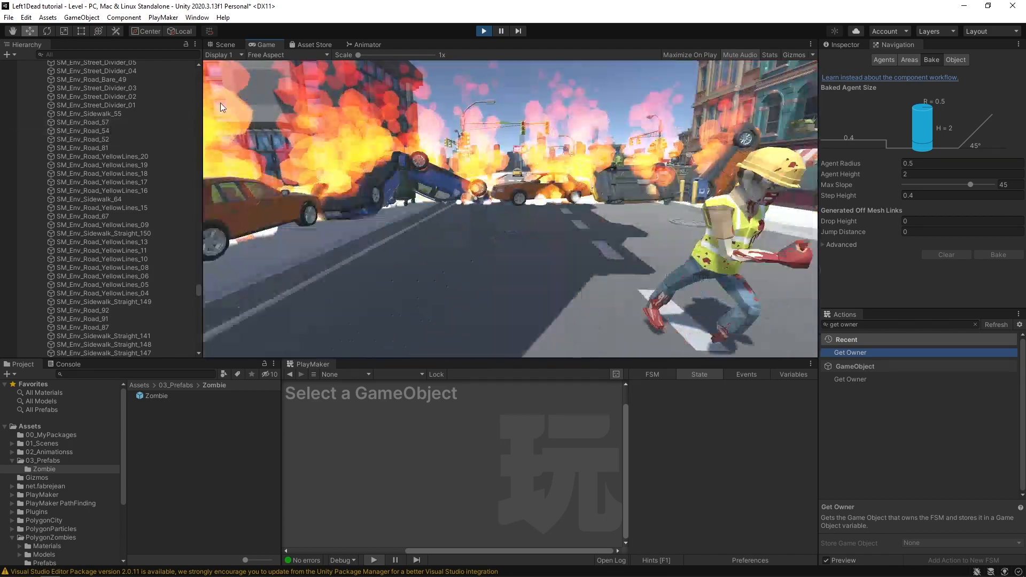
left_click(500, 31)
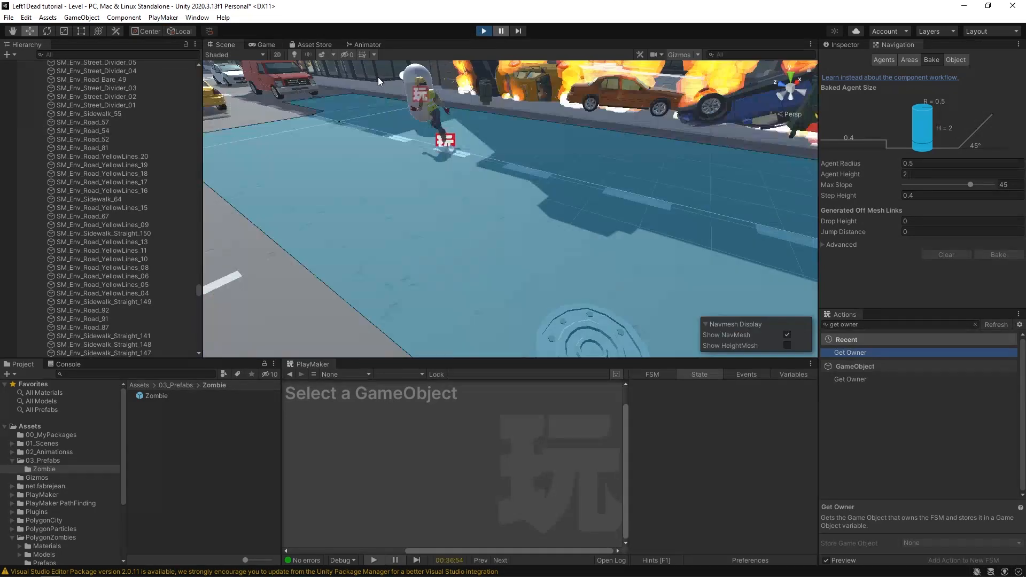
Step: Collapse the Enviornment group, examine the Zombie's Chase player and Idle states in an enlarged PlayMaker graph, and stop the game
scroll(127, 210, "up", 3)
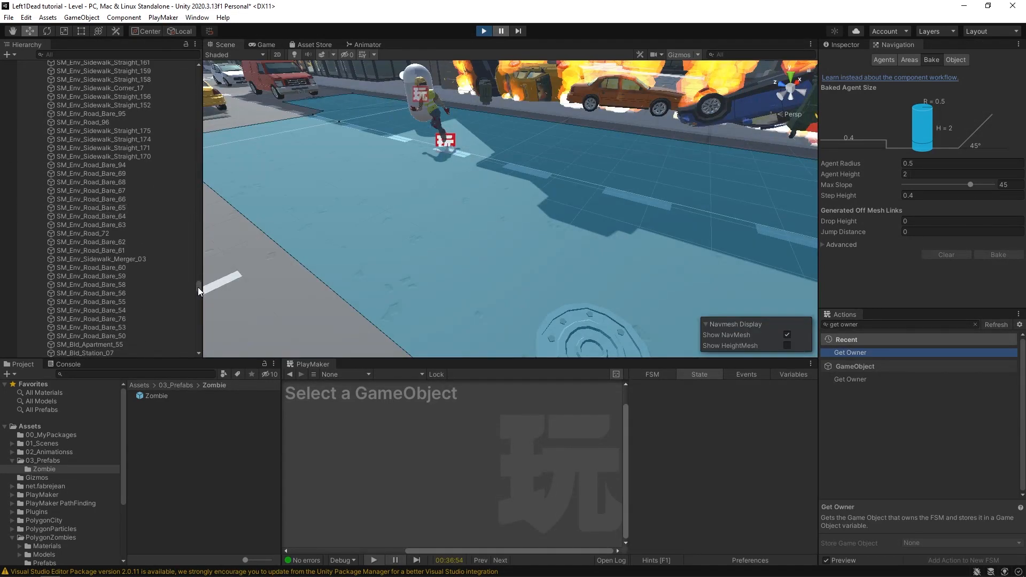
left_click_drag(198, 287, 182, 64)
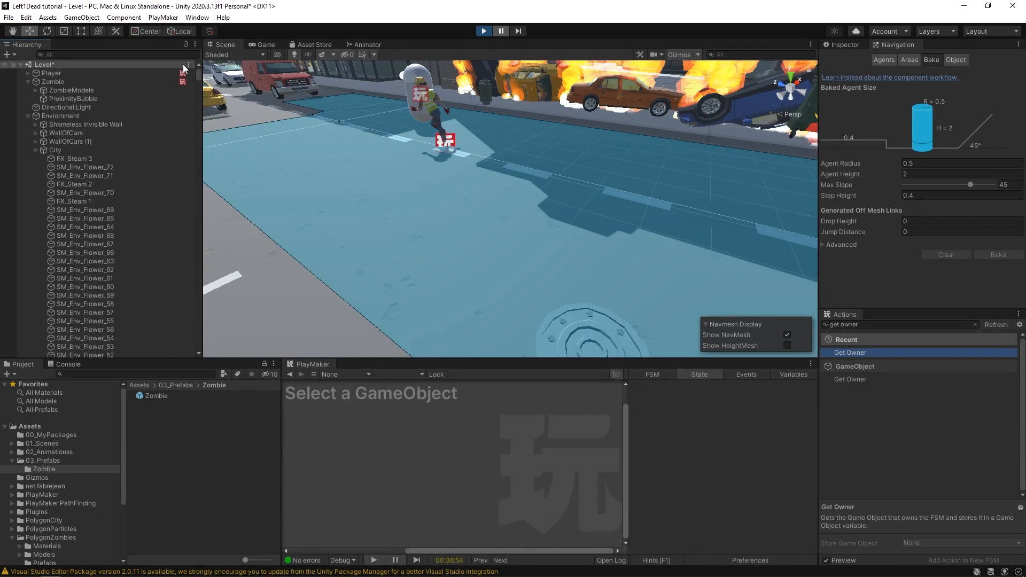
left_click(28, 116)
left_click(47, 83)
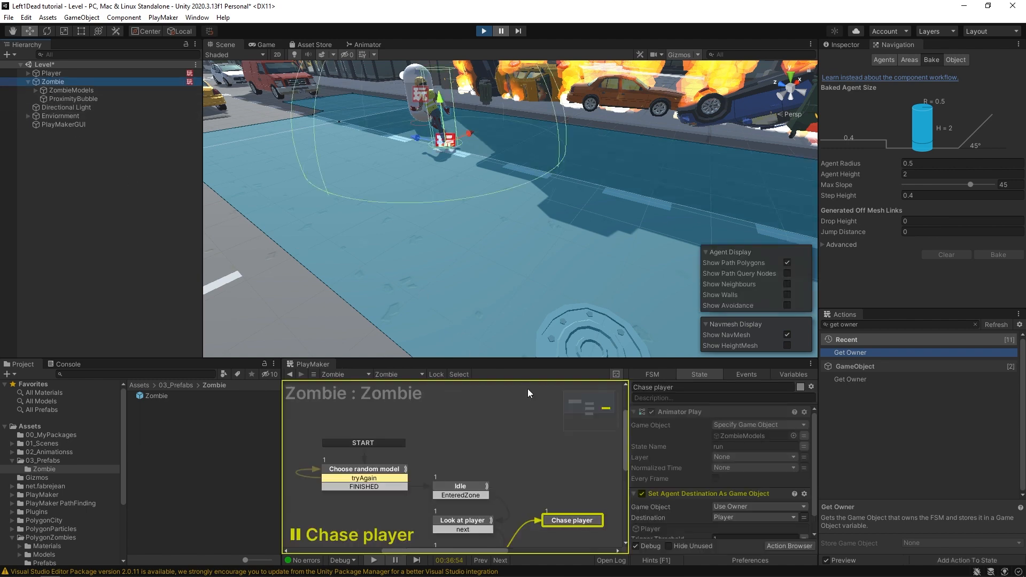
left_click_drag(489, 364, 431, 241)
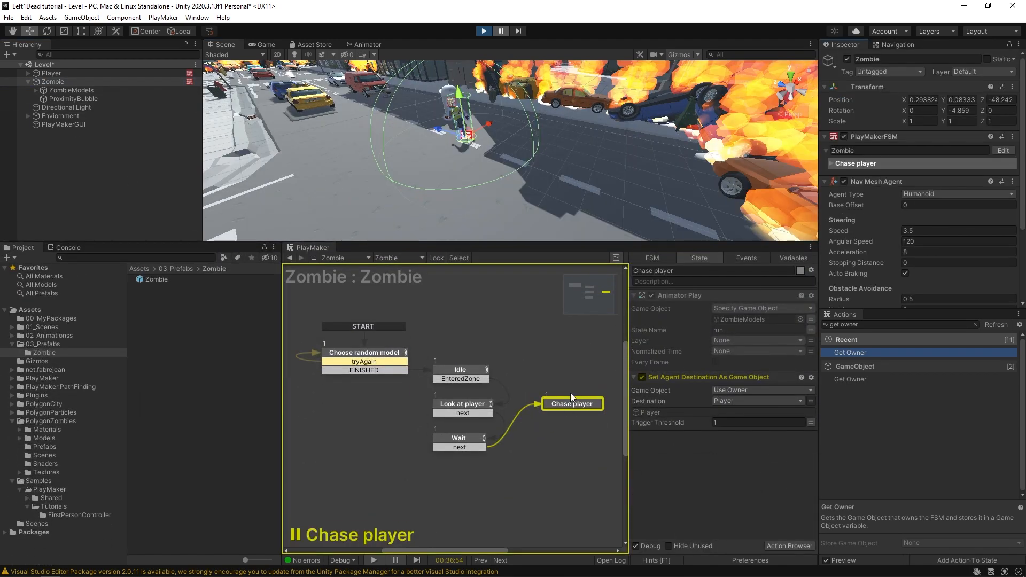
left_click(459, 371)
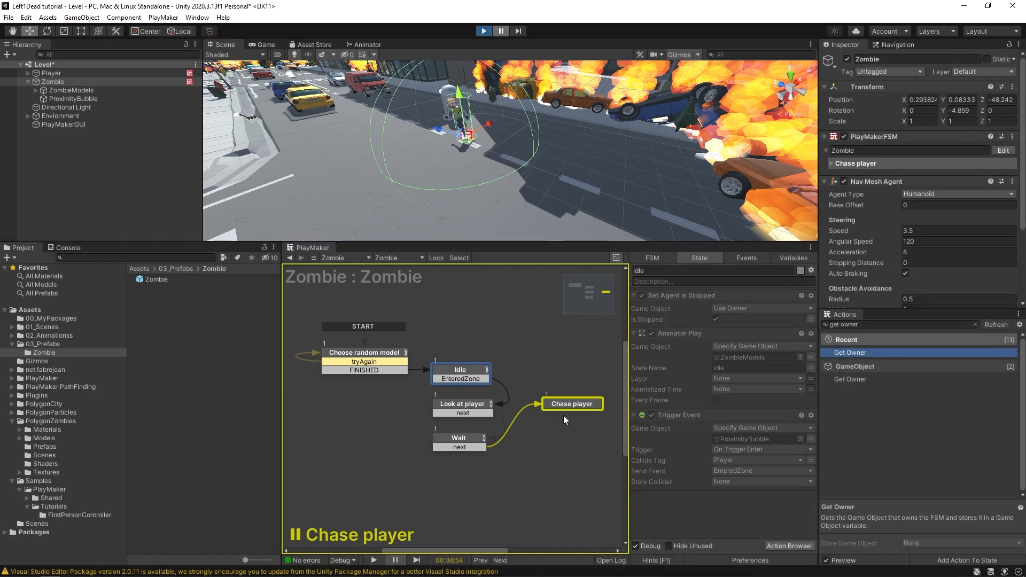
key("ctrl+p")
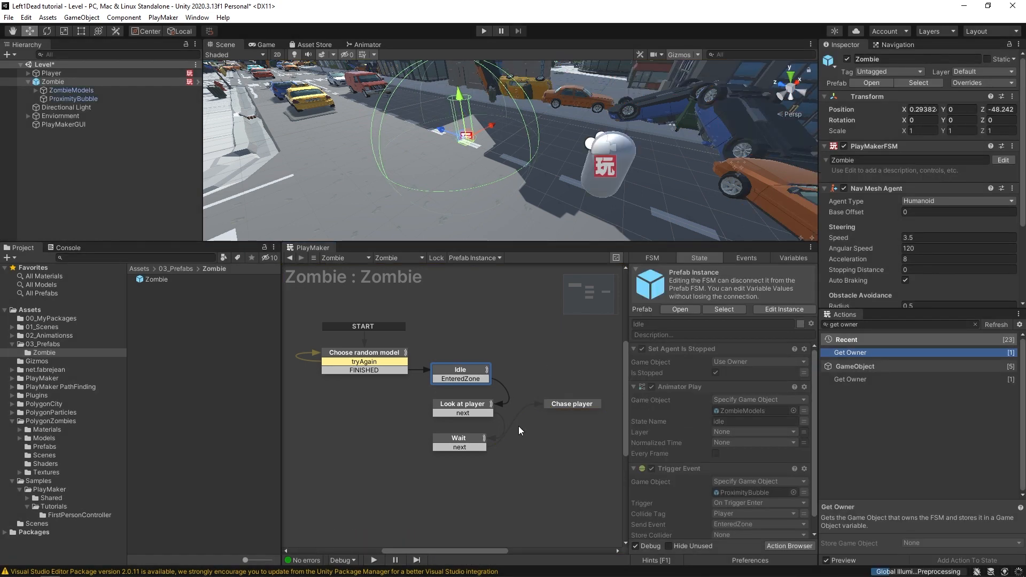
Step: In the Zombie prefab, copy the Idle state's Set Agent Is Stopped action to the top of the Chase player state
left_click(198, 82)
left_click(468, 383)
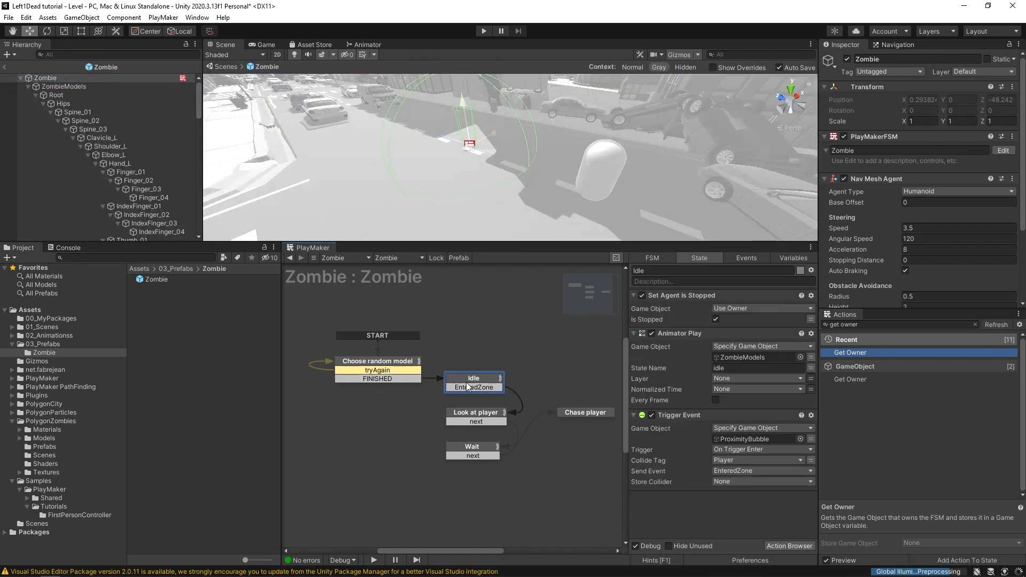
left_click(712, 297)
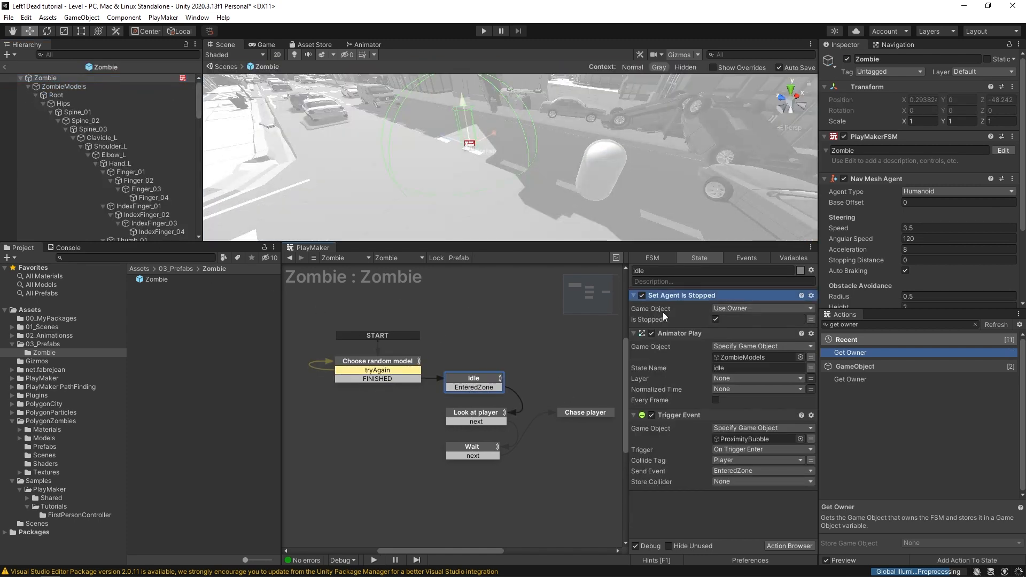
left_click(576, 413)
key("ctrl+v")
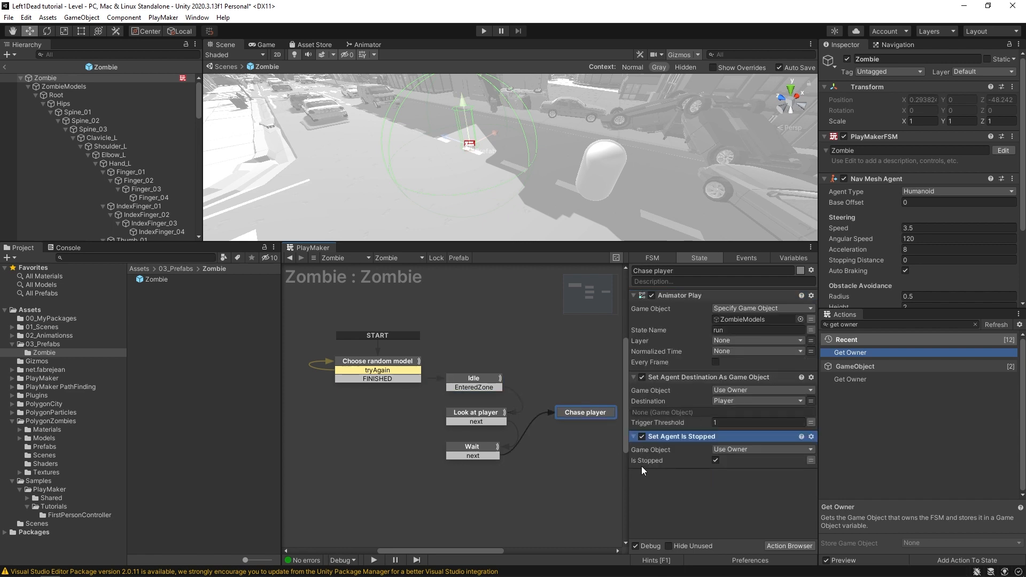
left_click_drag(681, 440, 674, 325)
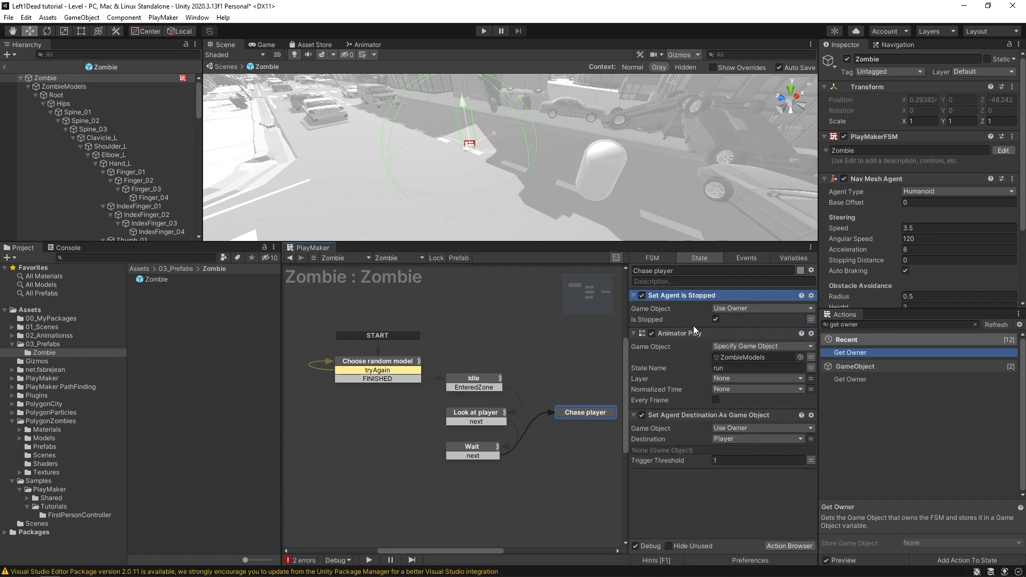
Step: Turn off Is Stopped in the Chase player state's Set Agent Is Stopped action and return to the Level scene
left_click(716, 319)
left_click(722, 516)
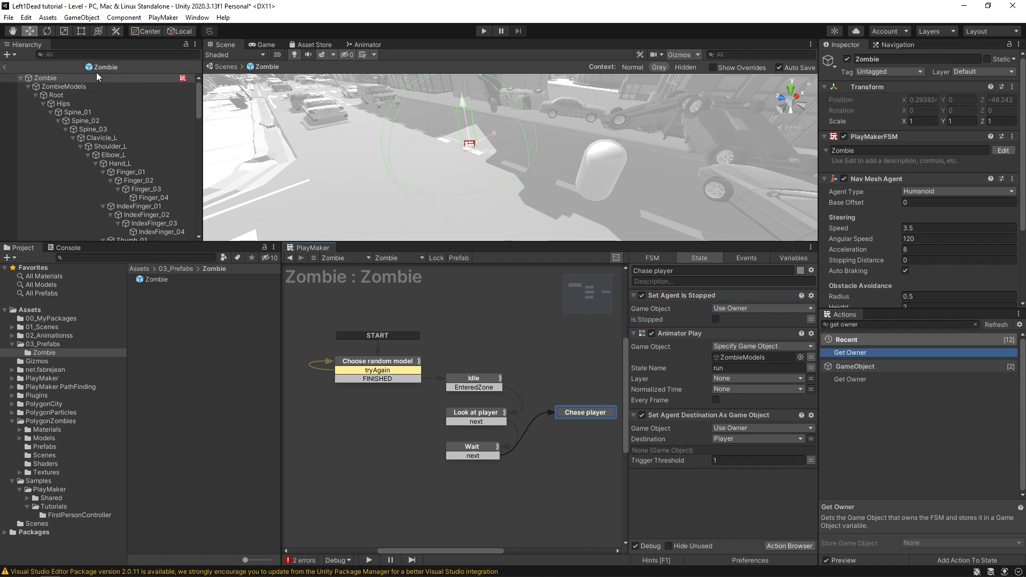
left_click(4, 67)
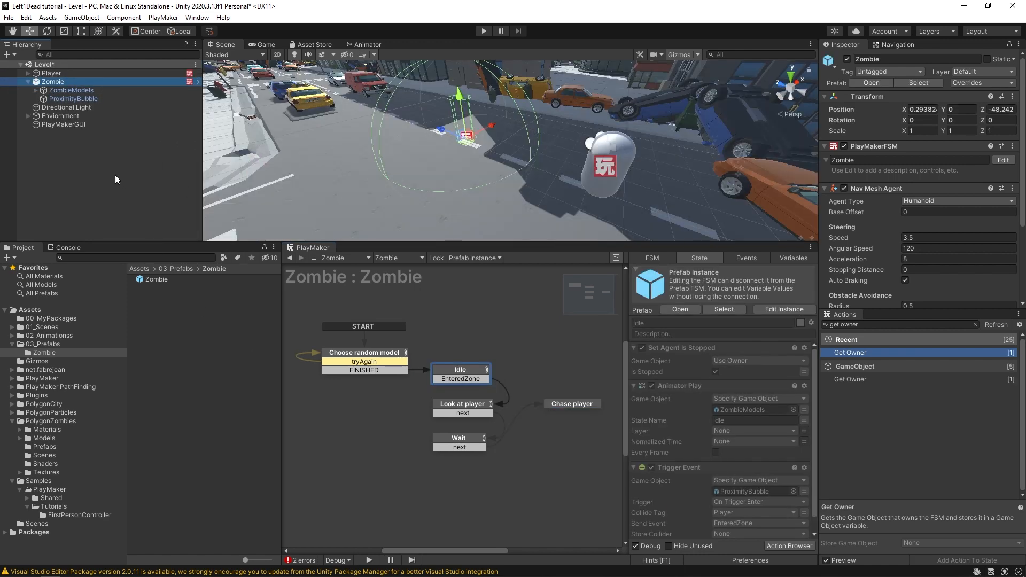
Step: Deselect the Zombie, play-test its chase with the agent no longer stopped, and stop the game
left_click(114, 175)
key("ctrl+p")
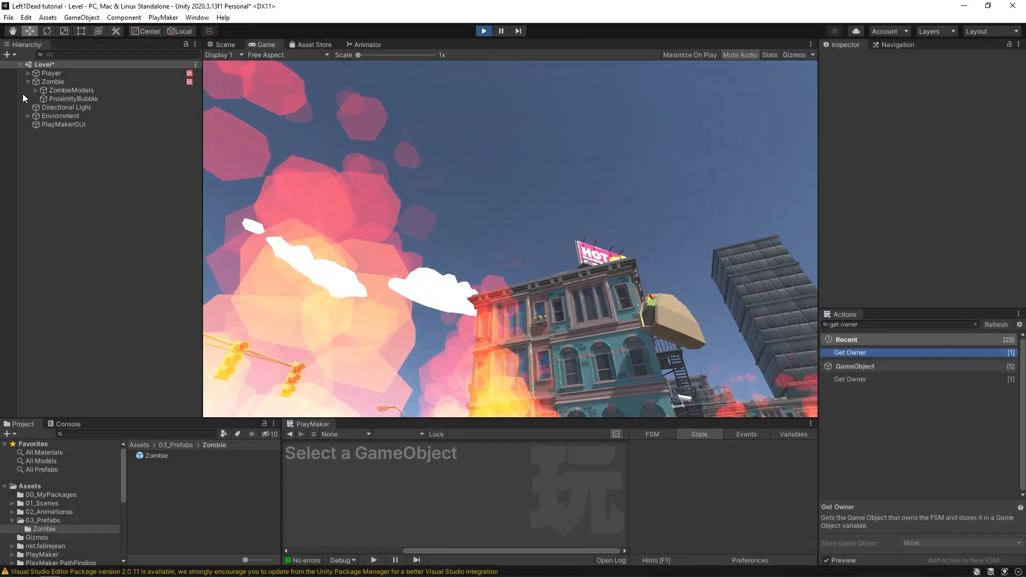
key("ctrl+p")
Step: Set the Zombie's Nav Mesh Agent Angular Speed to 1000 and make the scene view shorter
left_click(54, 82)
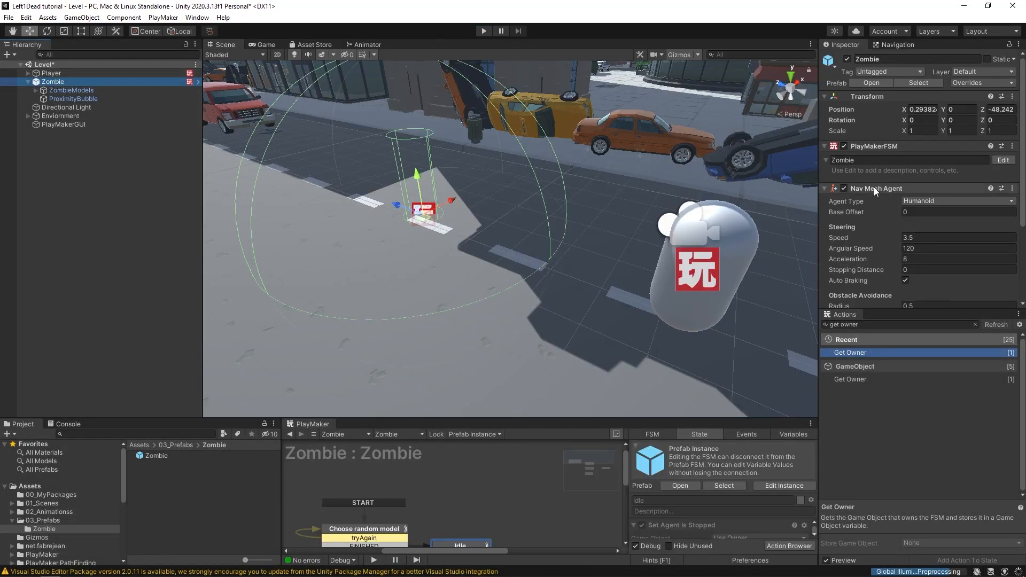
scroll(868, 213, "down", 4)
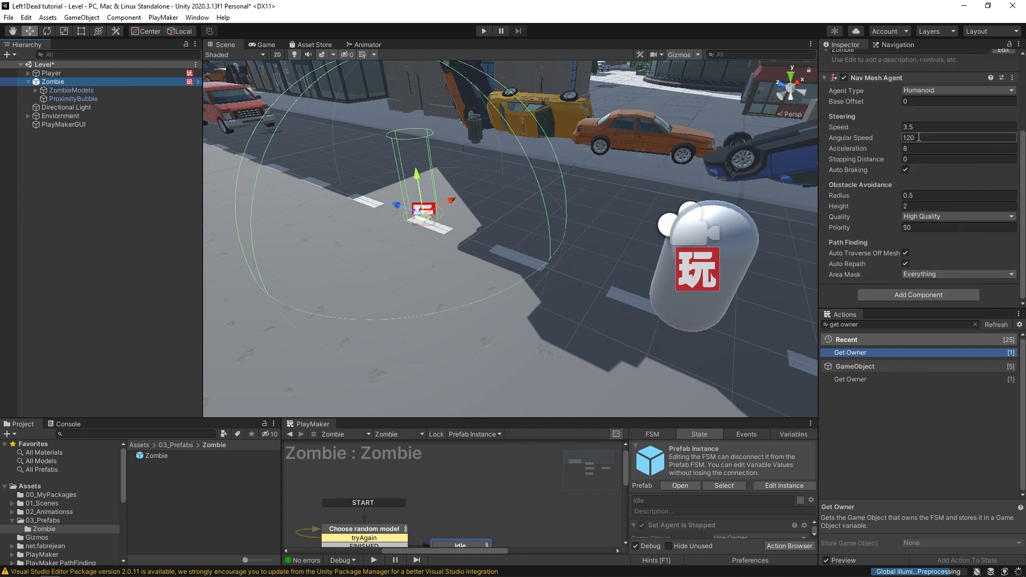
left_click(918, 137)
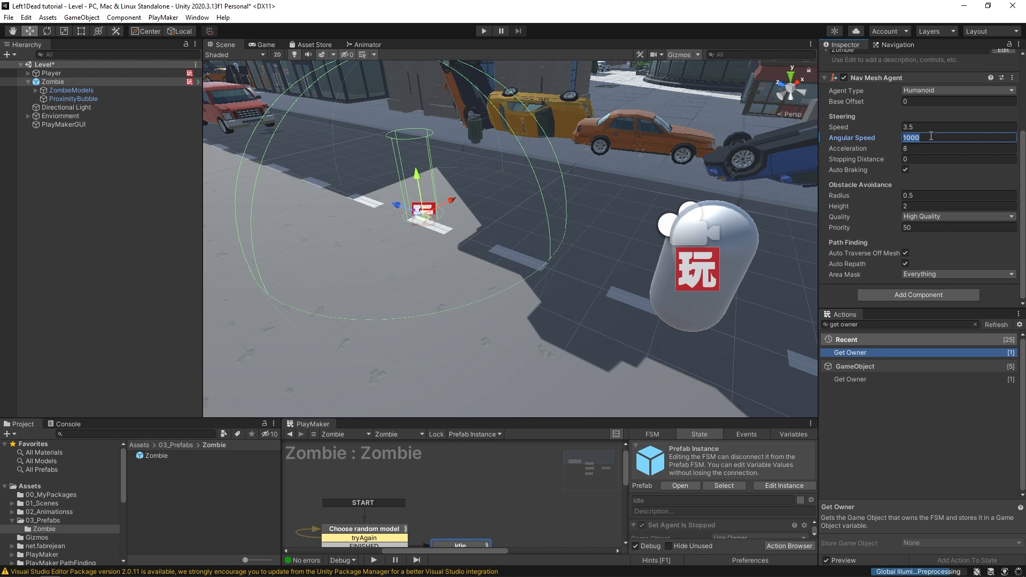
left_click_drag(459, 417, 461, 310)
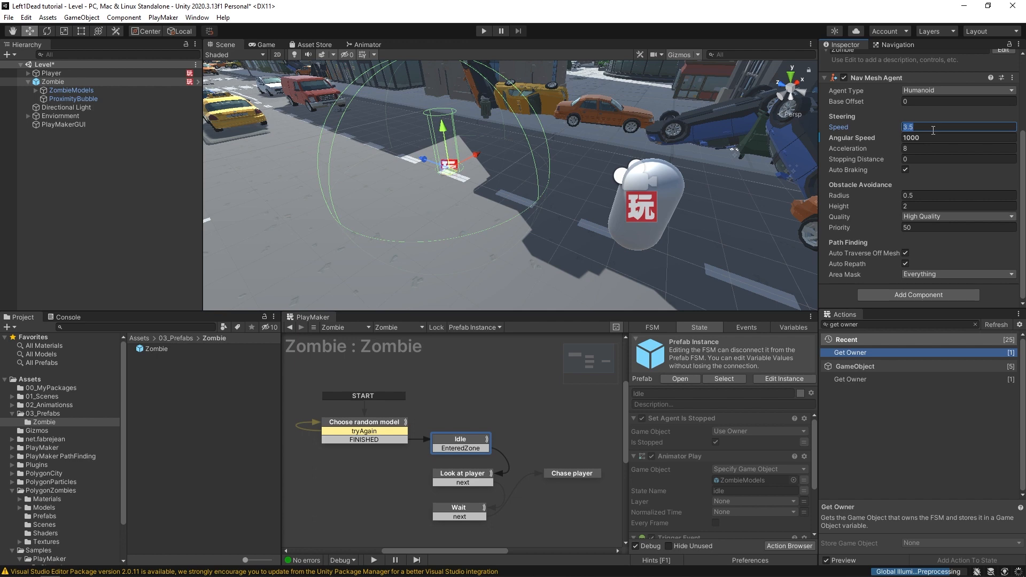
Step: Play-test the zombie's faster turning by leading it around the road and the parked red van, then stop the game
key("ctrl+p")
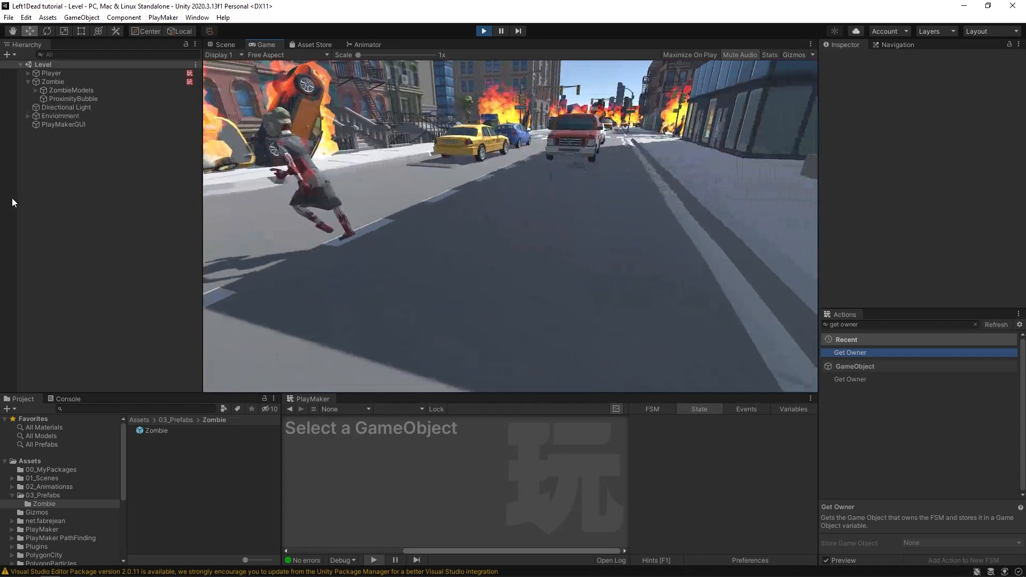
key("s")
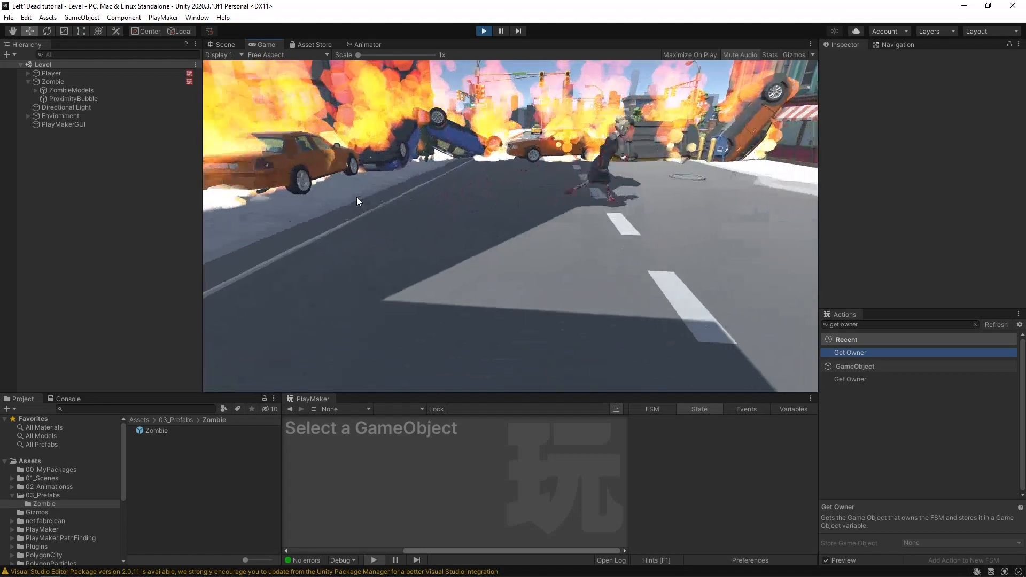
key("s")
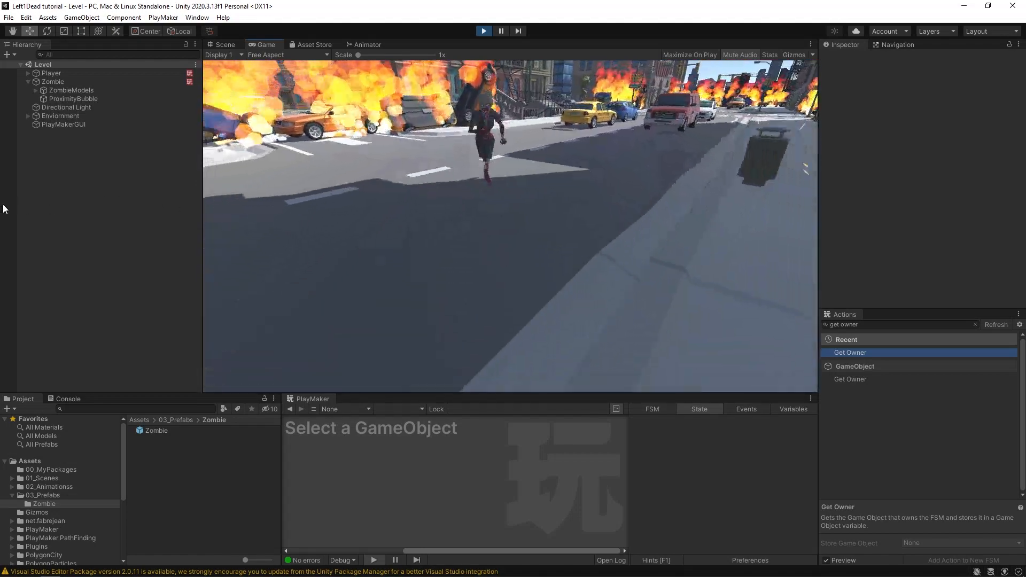
key("w")
key("s")
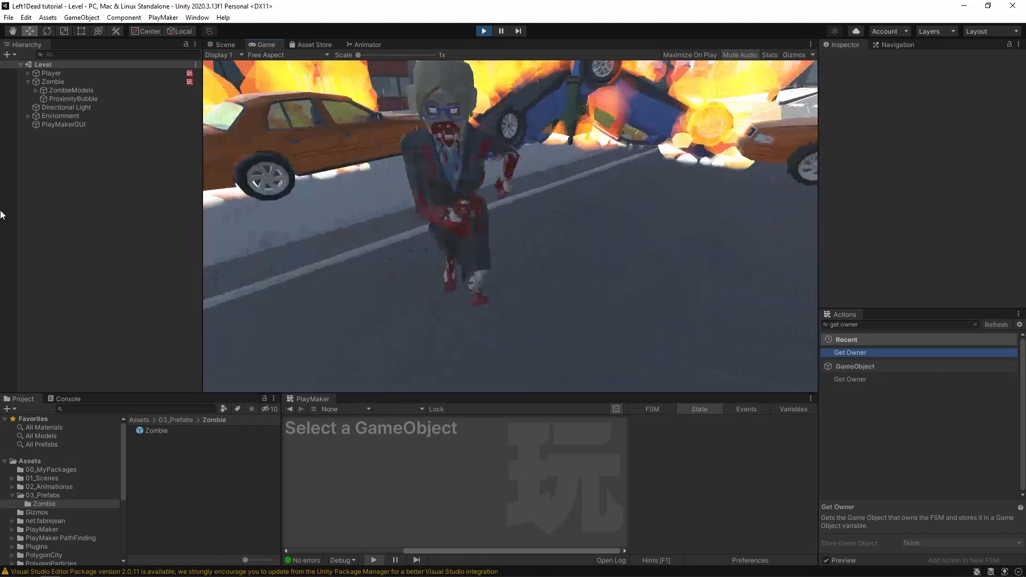
key("s")
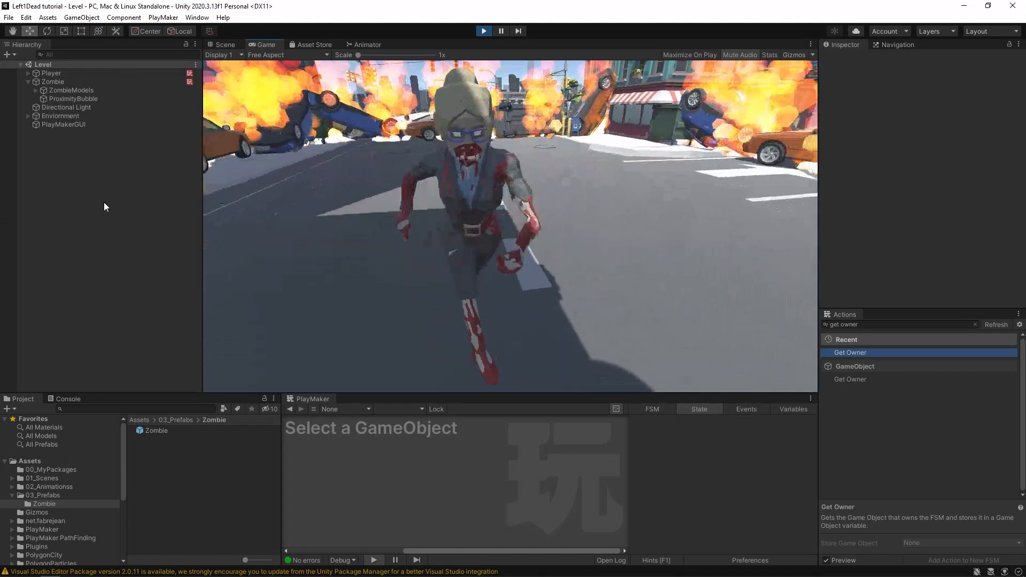
key("s")
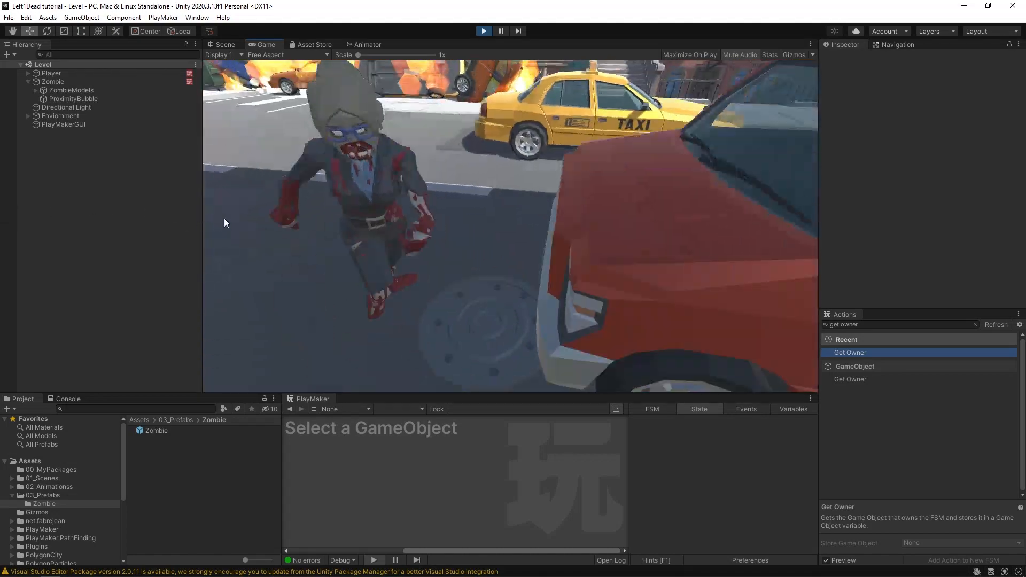
key("w")
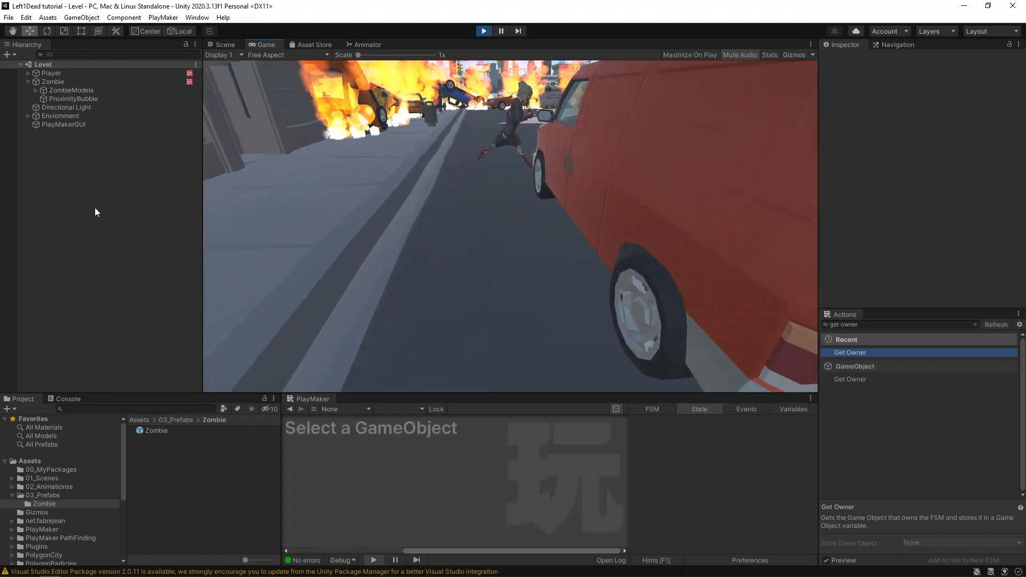
key("a")
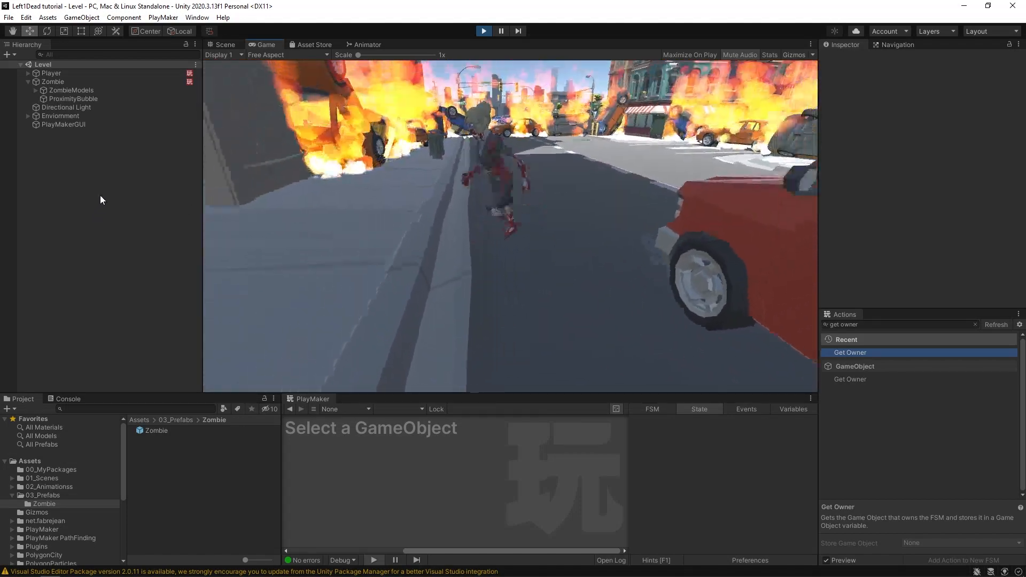
key("w")
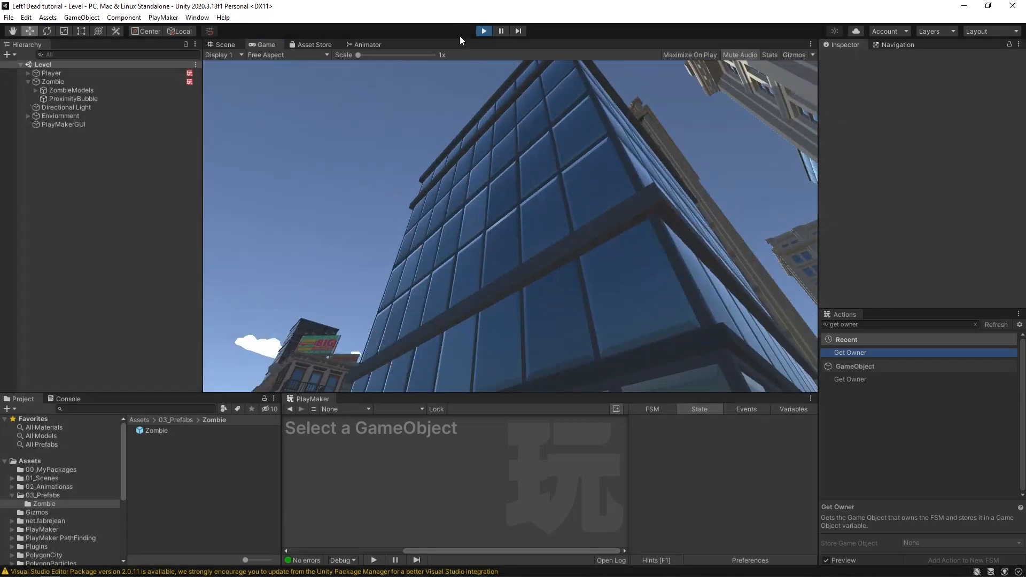
left_click(484, 30)
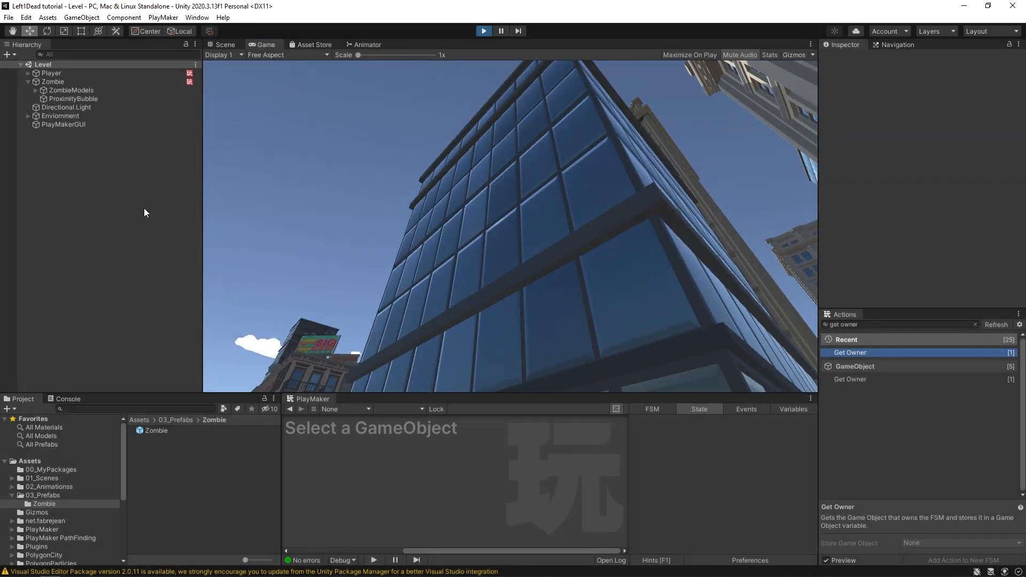
Step: Select the five road tiles beneath and around the yellow taxi and red van and mark them as Navigation Static
middle_click_drag(331, 167, 582, 261)
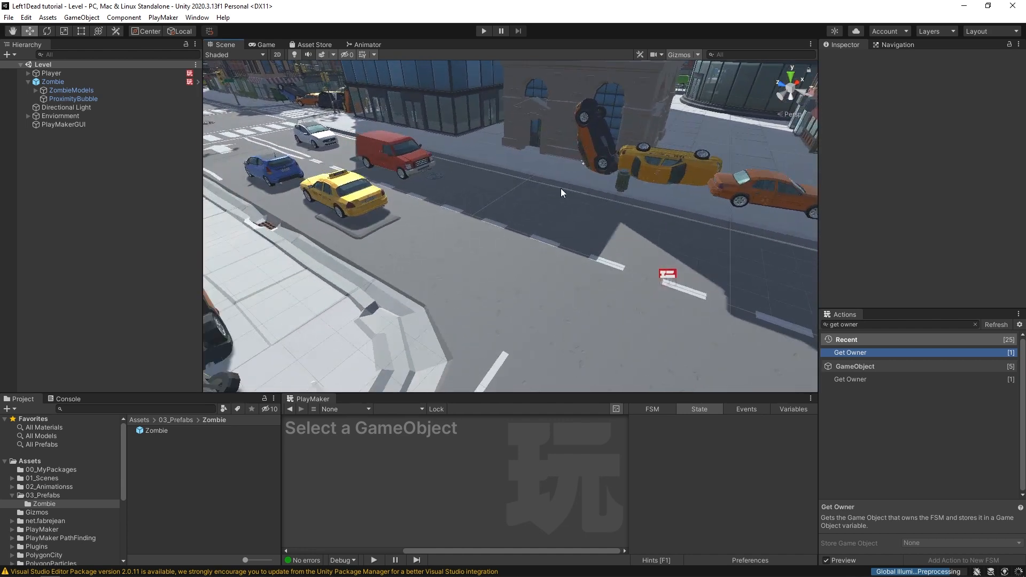
left_click(903, 44)
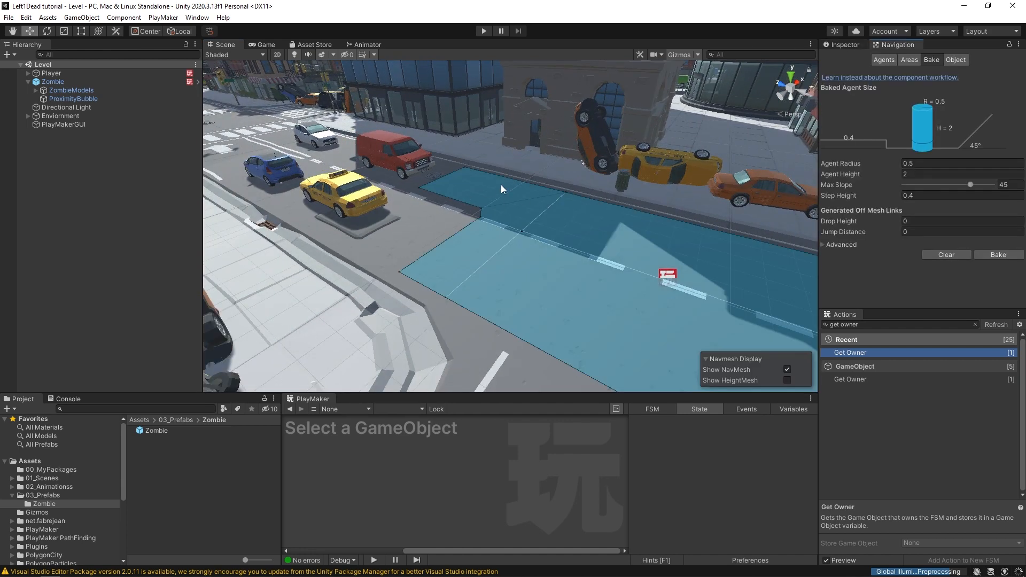
left_click_drag(451, 228, 479, 238, "alt")
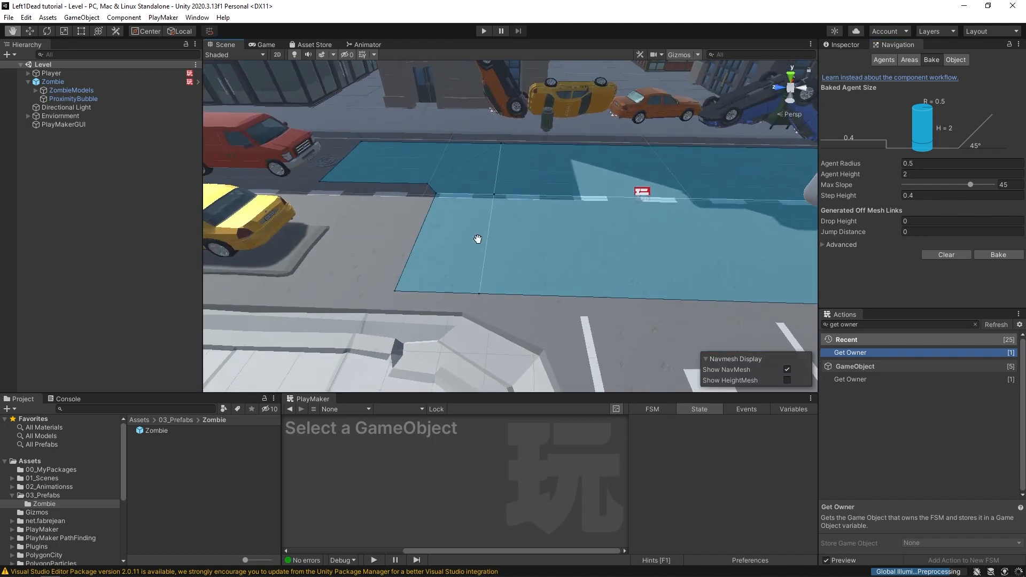
left_click(311, 257)
middle_click_drag(311, 257, 494, 261)
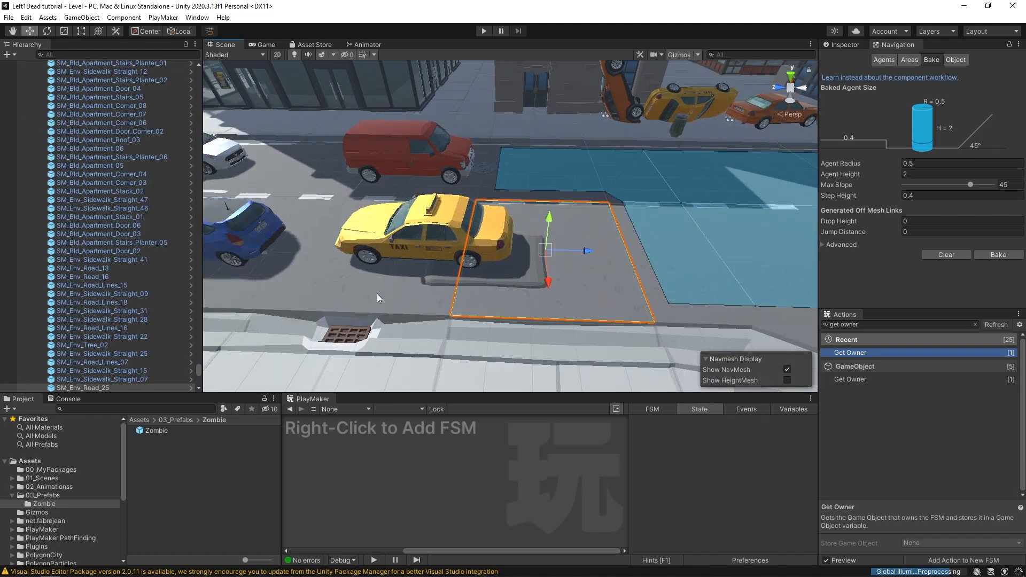
left_click(377, 293, "shift")
left_click(385, 191, "shift")
left_click(320, 189, "shift")
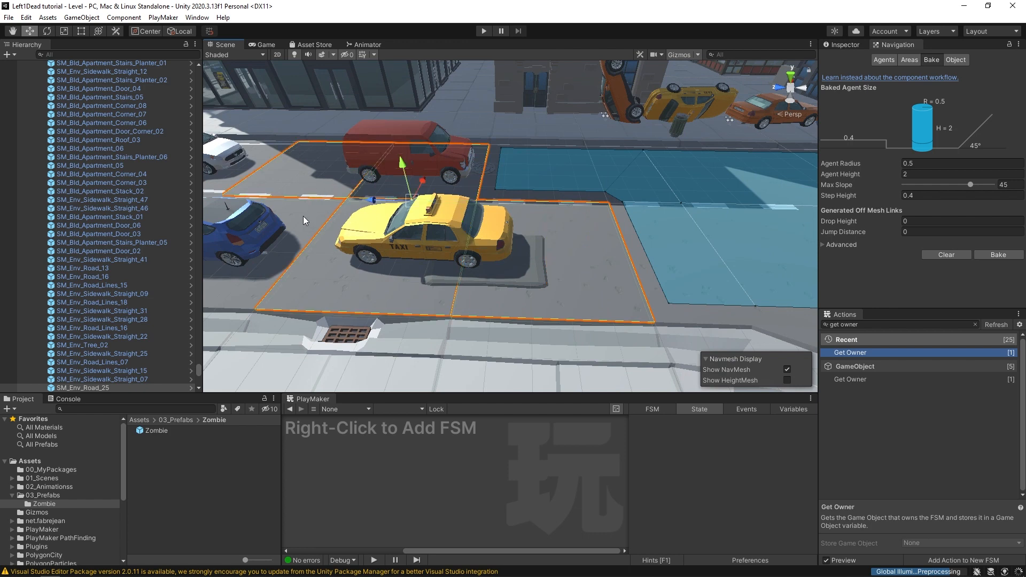
left_click(303, 216, "shift")
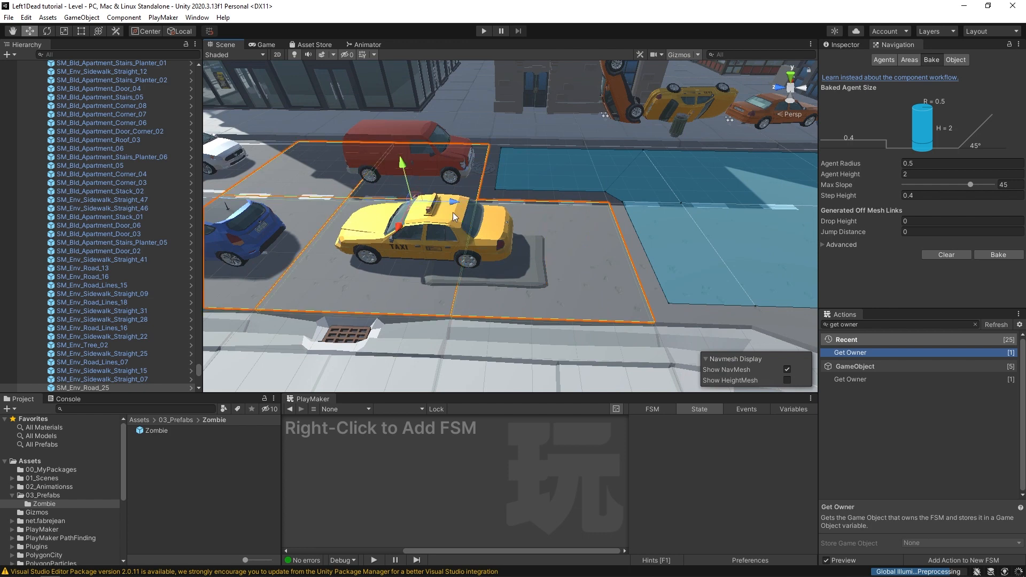
left_click(956, 60)
left_click(906, 125)
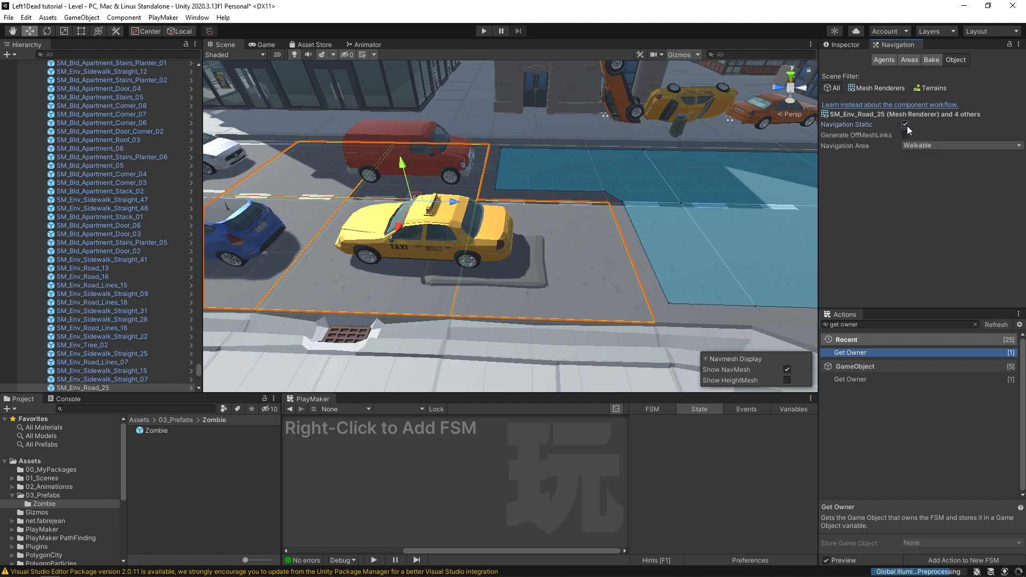
Step: Select the red van, yellow taxi and blue car together and mark them and their child objects as Navigation Static
left_click(386, 137)
left_click(395, 232, "shift")
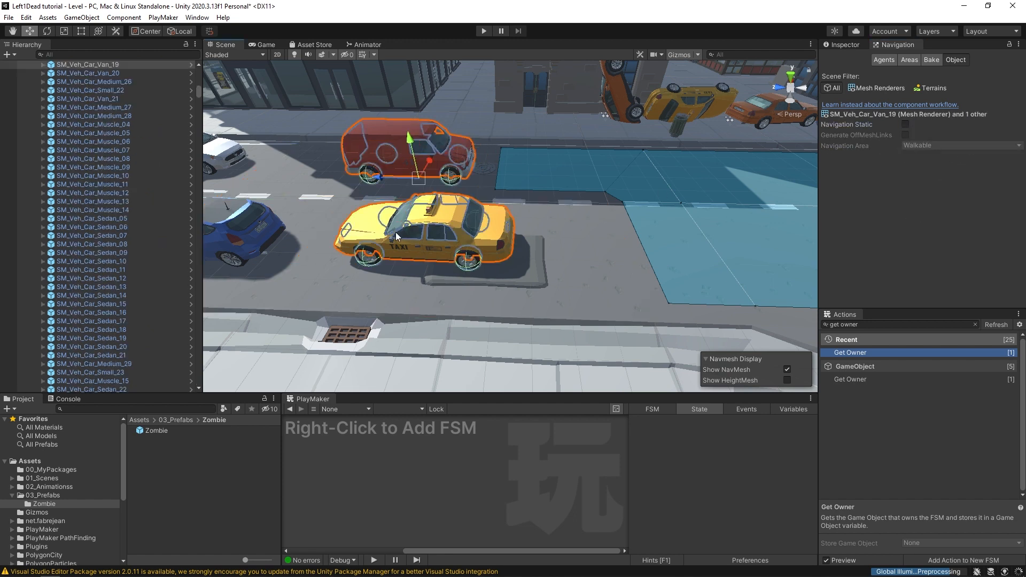
left_click(246, 225, "shift")
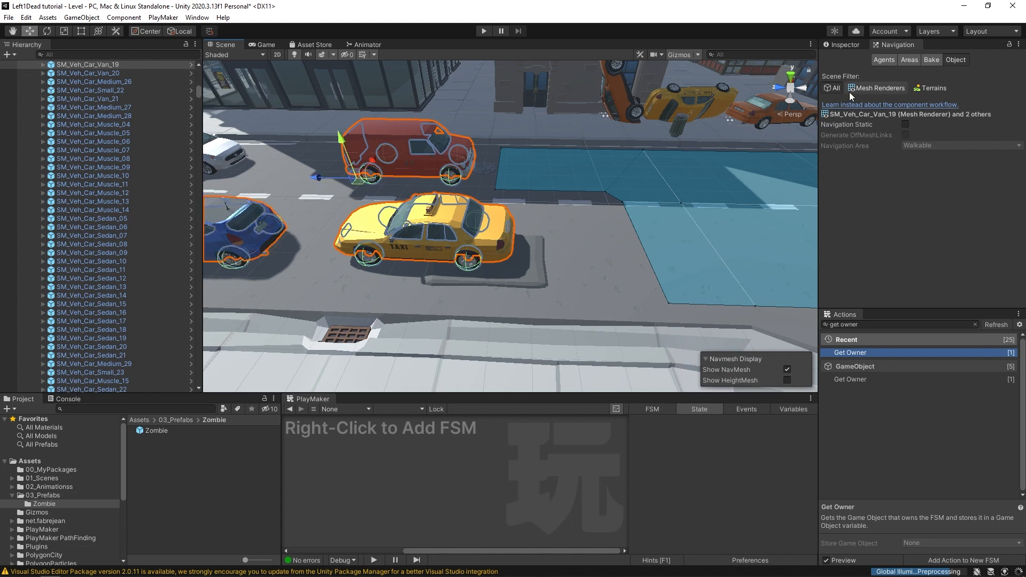
left_click(905, 125)
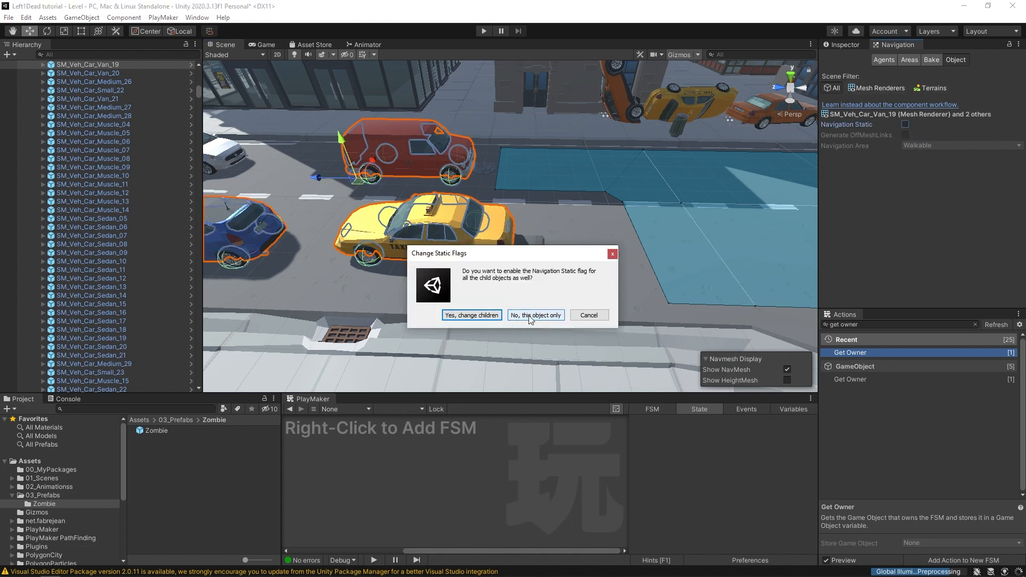
left_click(469, 316)
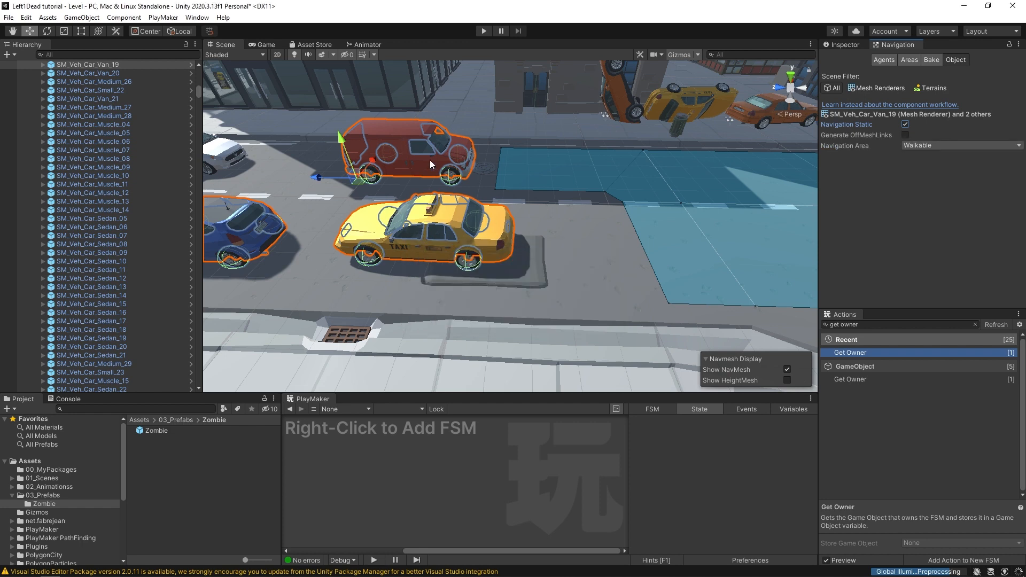
Step: Set the Navigation Area of the three selected vehicles and their child objects to Not Walkable
left_click(931, 145)
left_click(937, 167)
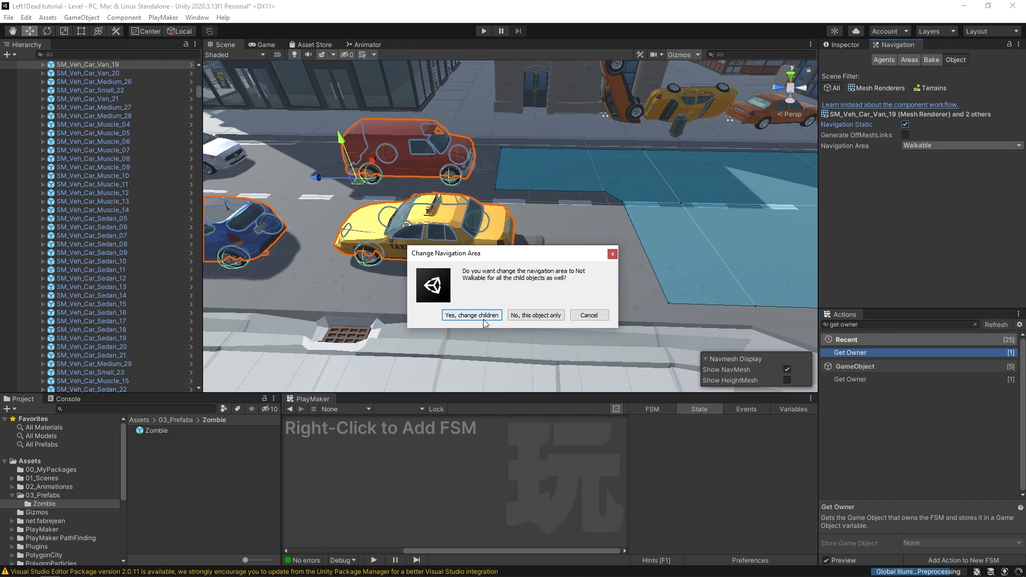
left_click(468, 319)
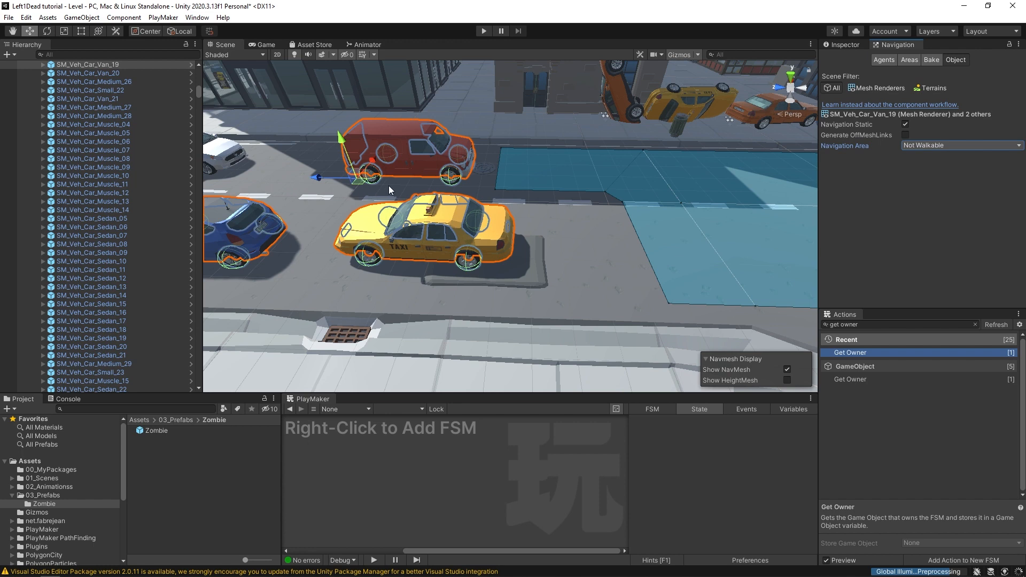
Step: Bake the NavMesh again and inspect the area around the three vehicles and the surrounding streets
left_click(936, 60)
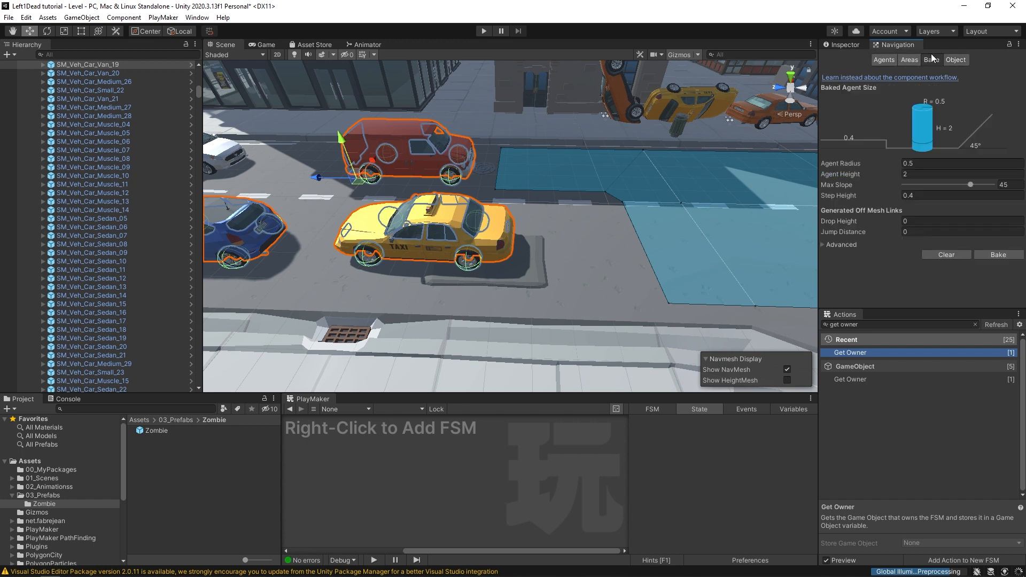
left_click(997, 255)
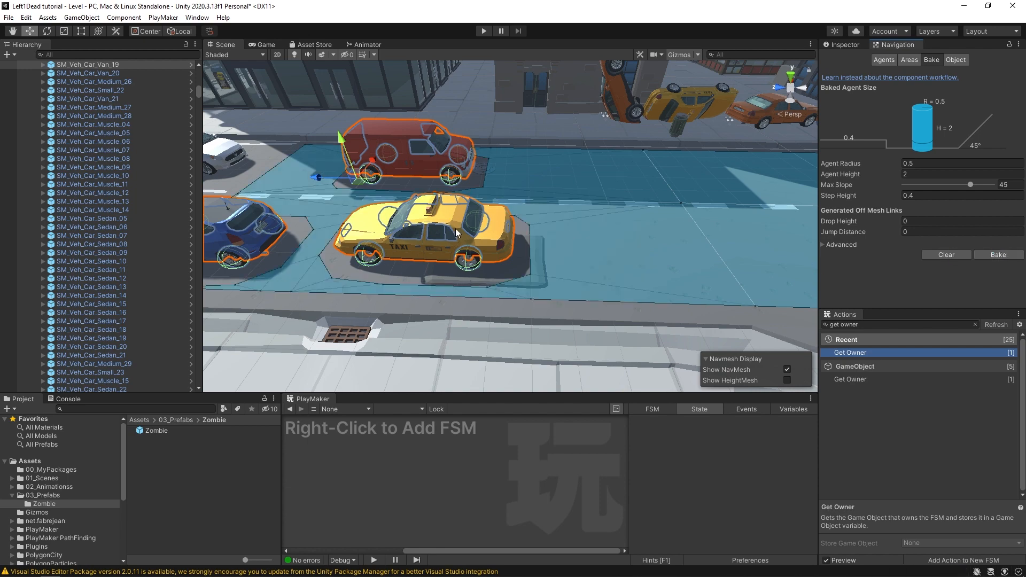
middle_click_drag(455, 228, 504, 227)
key("d")
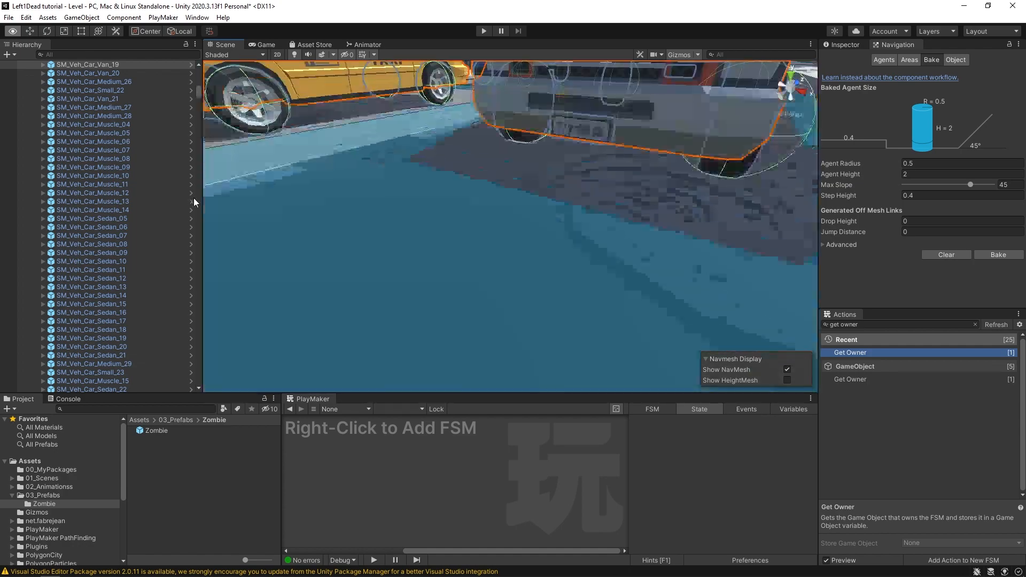
key("s")
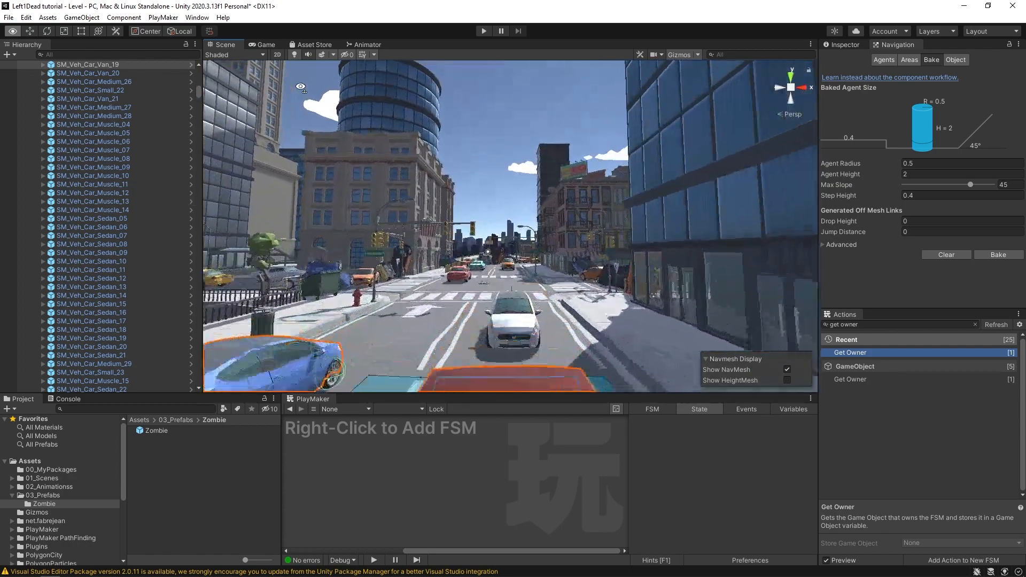
key("w")
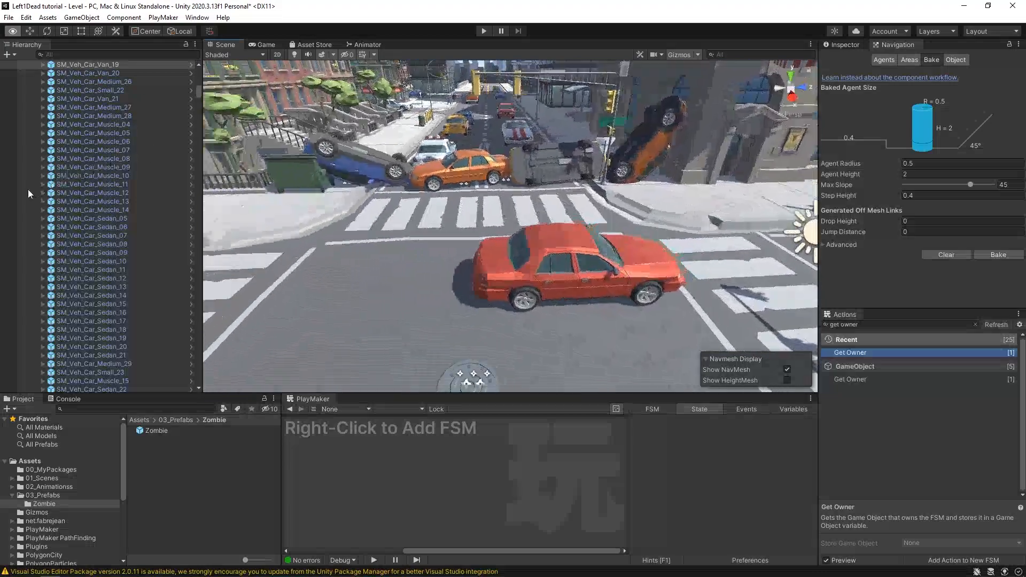